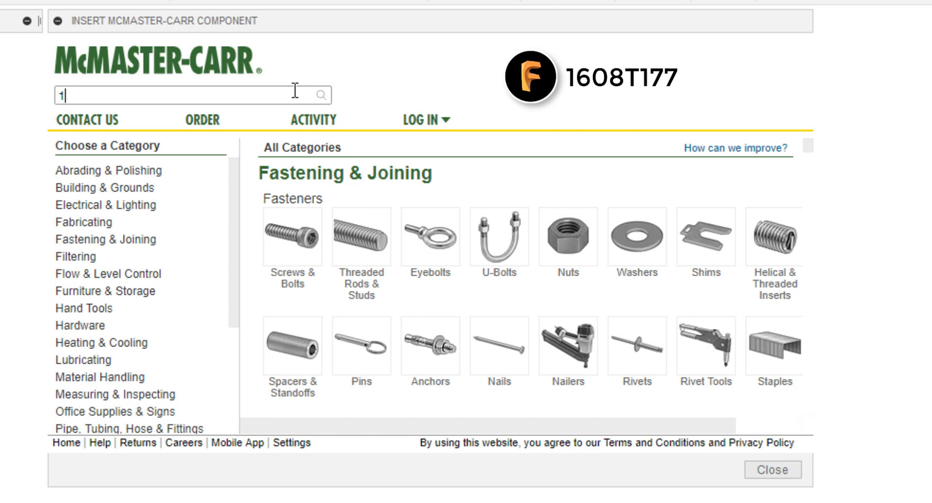
# Search the McMaster-Carr catalogue for part 1608T177 and open its product details.
pyautogui.write('608T177')
pyautogui.click(321, 95)
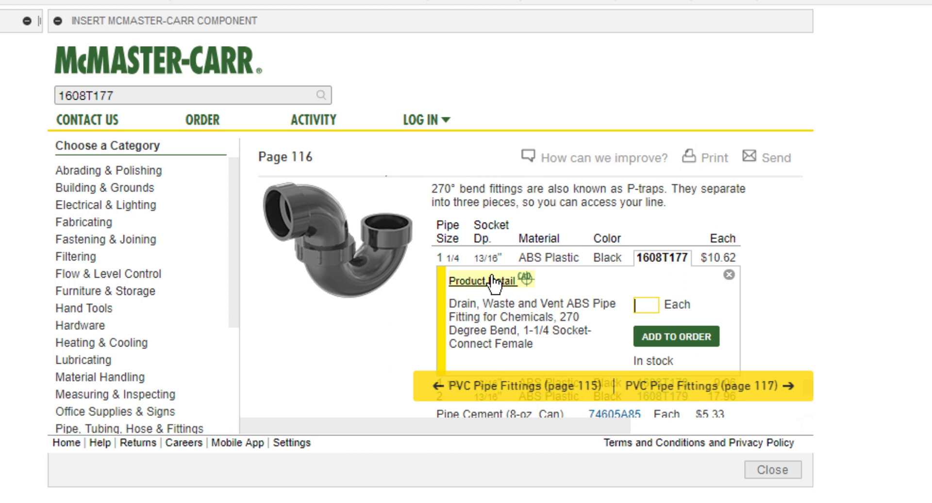
pyautogui.click(494, 282)
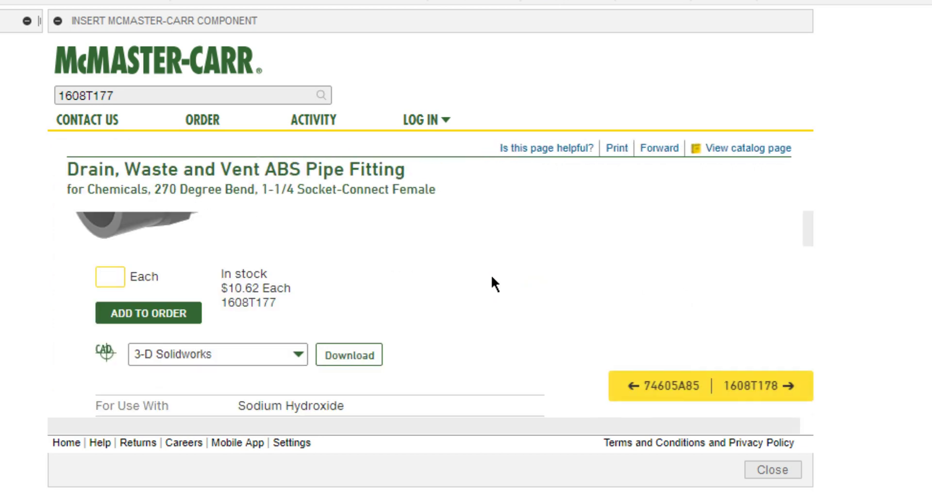
# Insert the pipe fitting into the design as a 3-D STEP model and accept its placement.
pyautogui.click(294, 357)
pyautogui.scroll(-1, 306, 359)
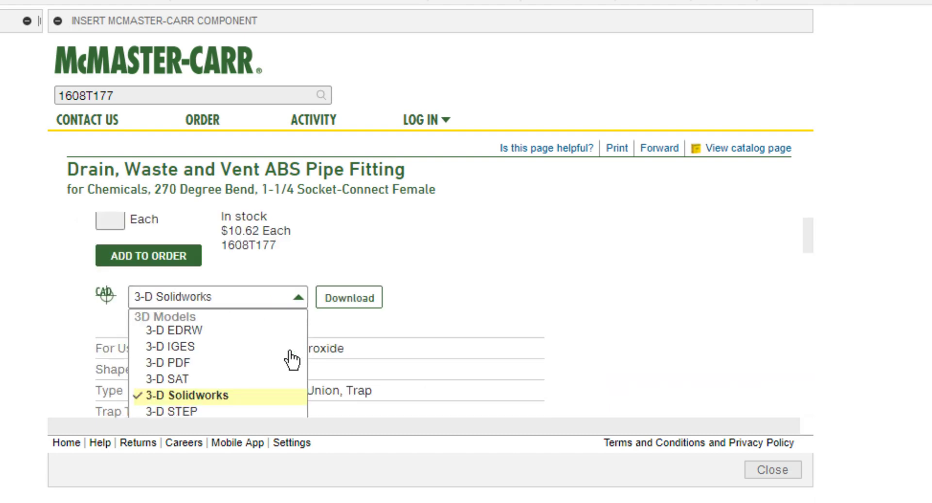
pyautogui.click(189, 412)
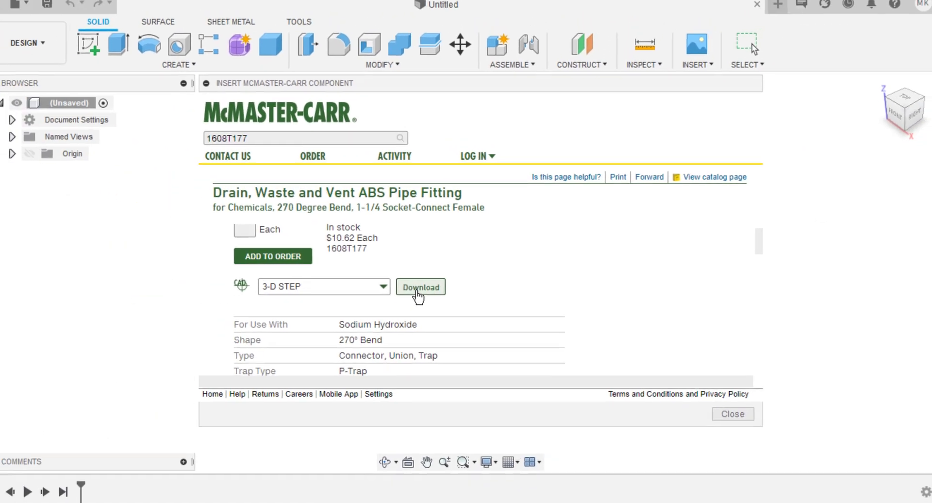
pyautogui.click(344, 305)
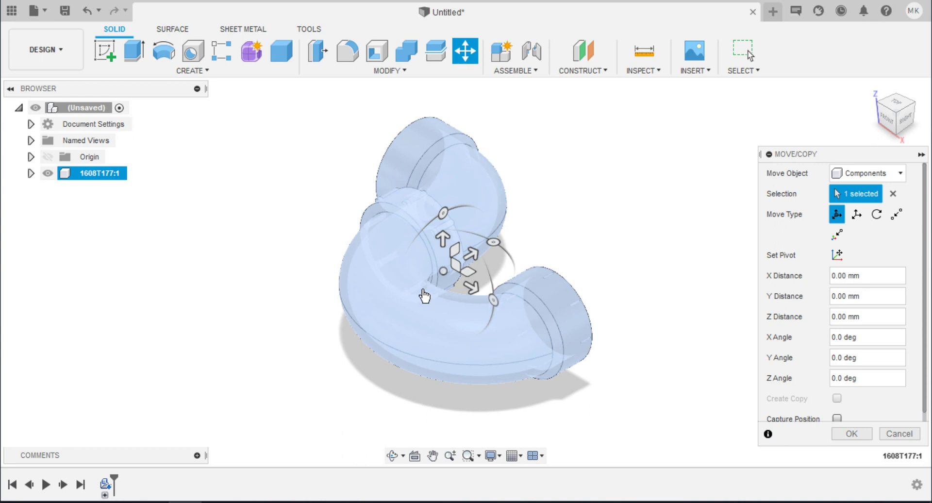
pyautogui.click(837, 418)
pyautogui.click(845, 438)
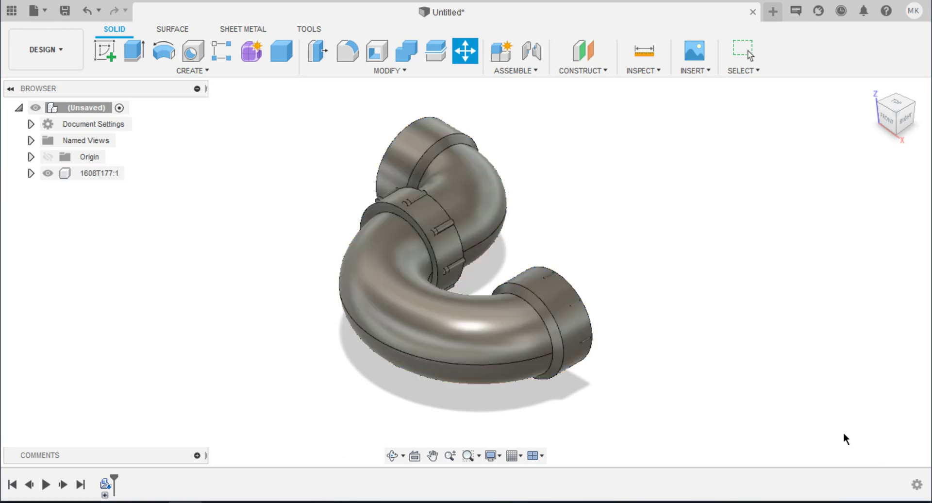
# Examine the bodies that make up component 1608T177, highlighting Body25, Body18, Body13 and Body8 individually on the model.
pyautogui.keyDown('shift'); pyautogui.moveTo(844, 435); pyautogui.dragTo(845, 438, button='middle'); pyautogui.keyUp('shift')
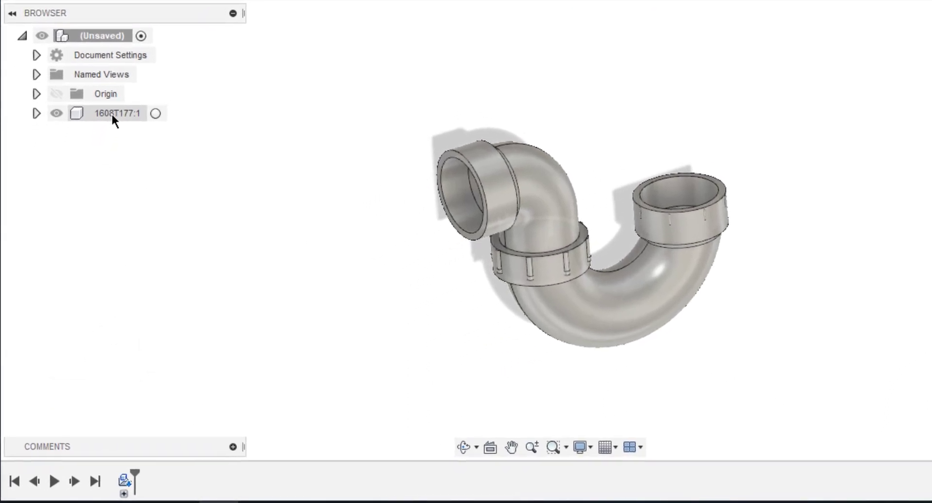
pyautogui.click(111, 113)
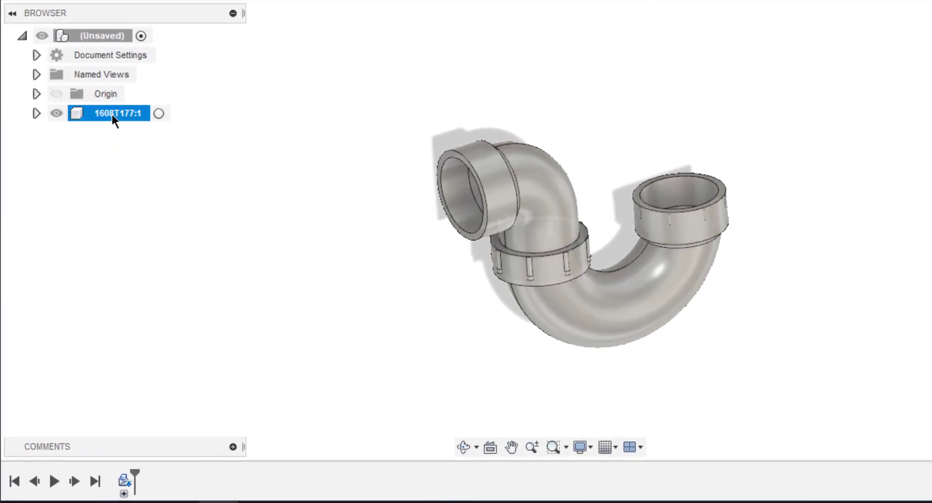
pyautogui.click(37, 113)
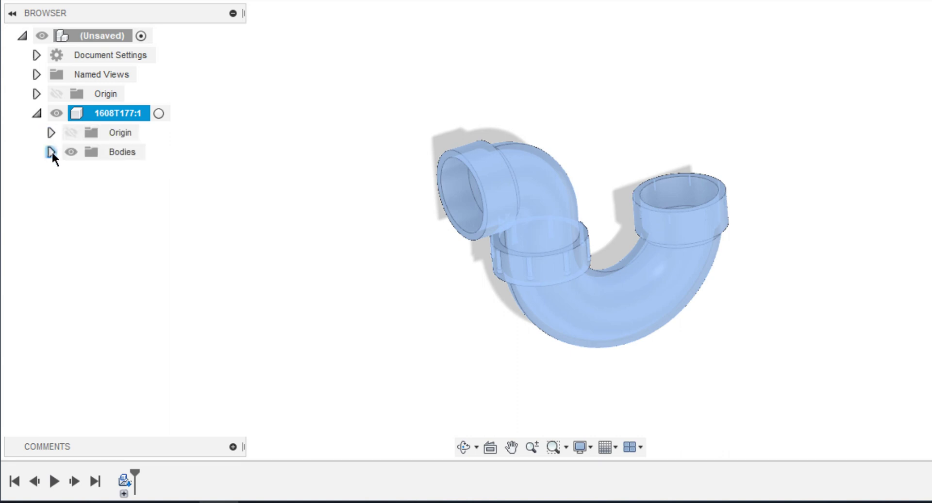
pyautogui.click(52, 151)
pyautogui.scroll(-3, 52, 152)
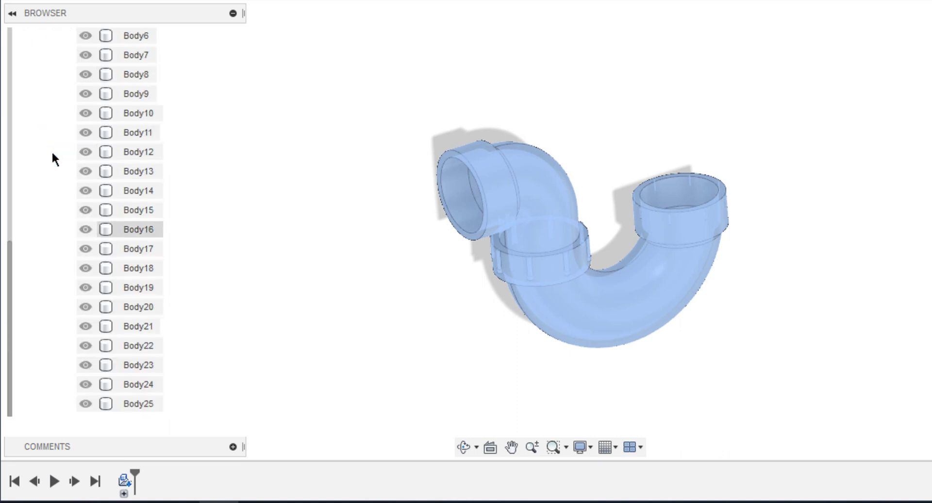
pyautogui.click(137, 403)
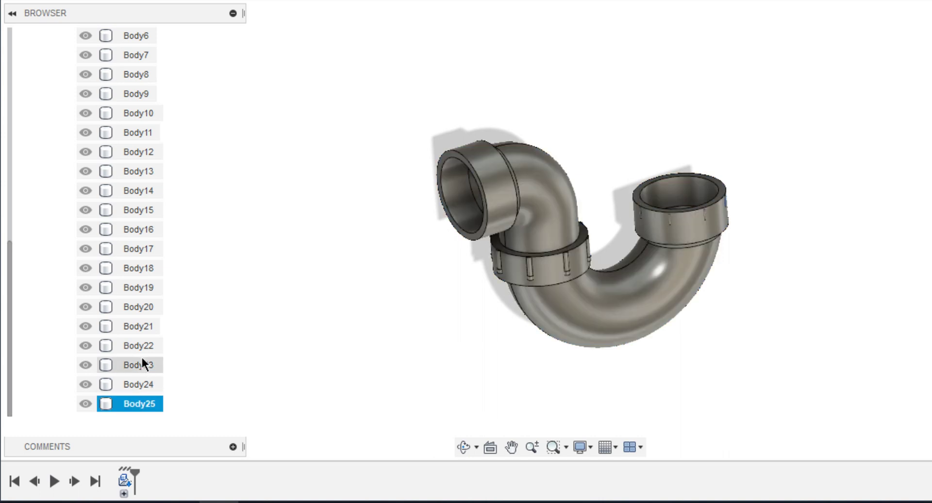
pyautogui.click(138, 268)
pyautogui.click(138, 171)
pyautogui.click(137, 75)
pyautogui.scroll(3, 196, 103)
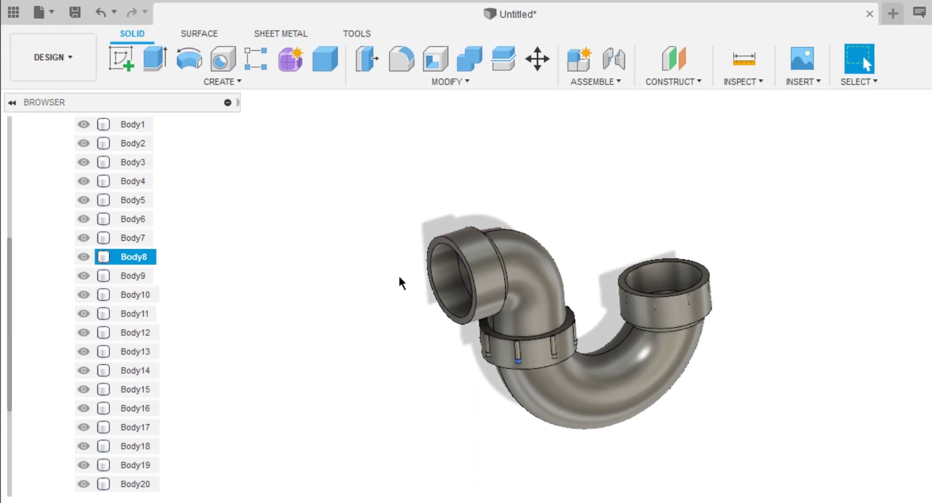
pyautogui.hscroll(1, 400, 267)
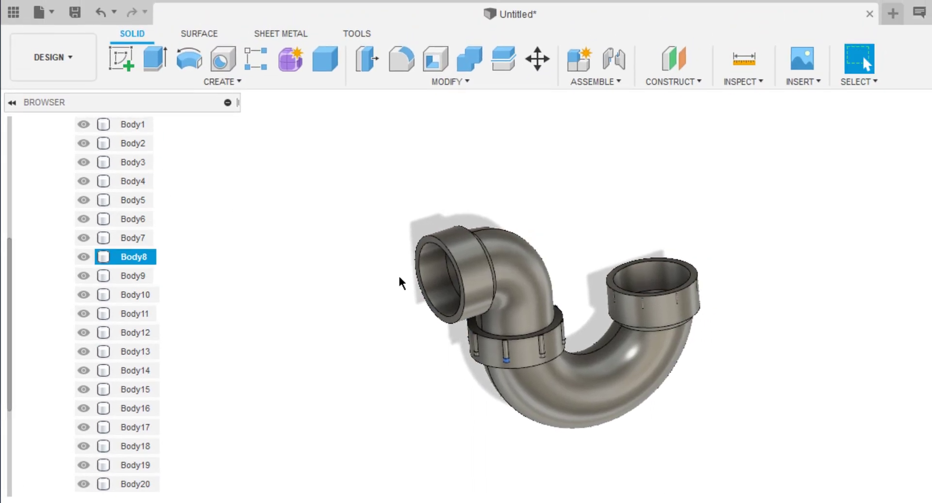
# Switch to the Simulation workspace and create a Static Stress study.
pyautogui.click(77, 59)
pyautogui.click(74, 206)
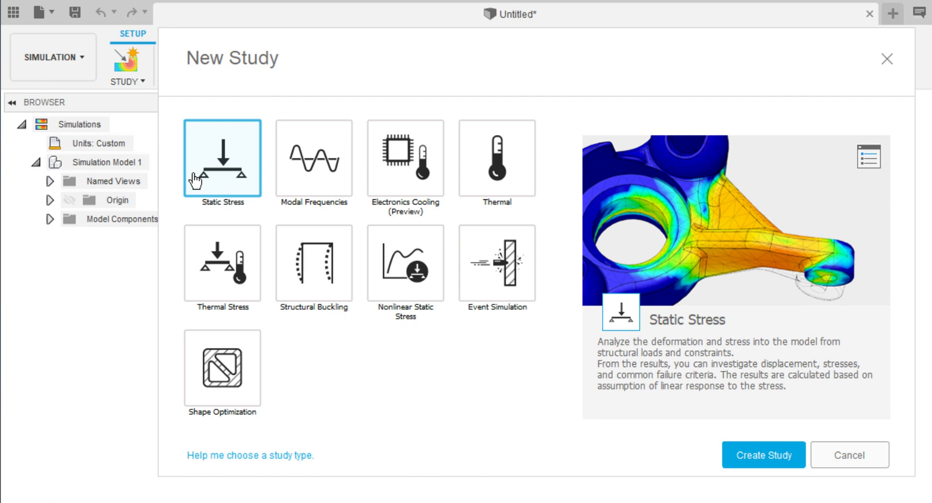
pyautogui.doubleClick(225, 174)
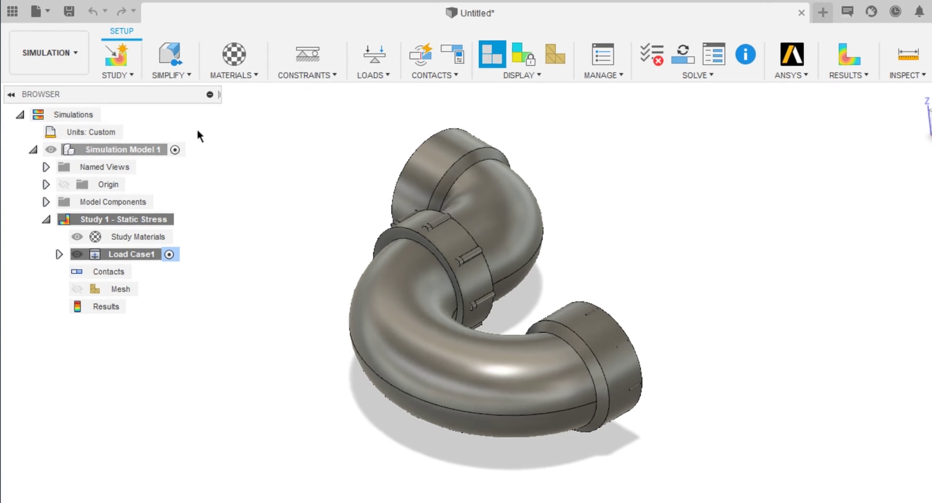
# In the Simplify environment, combine the main pipe body with all the other bodies using the Join operation.
pyautogui.click(172, 53)
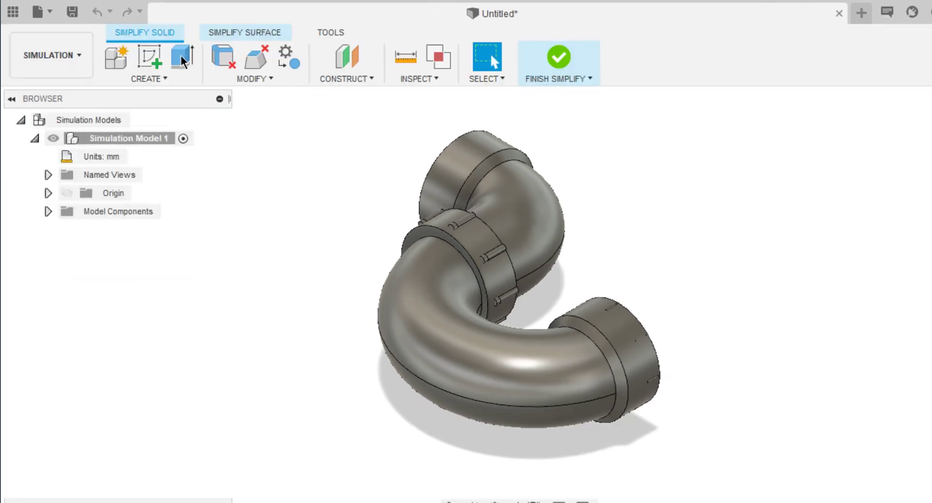
pyautogui.click(268, 85)
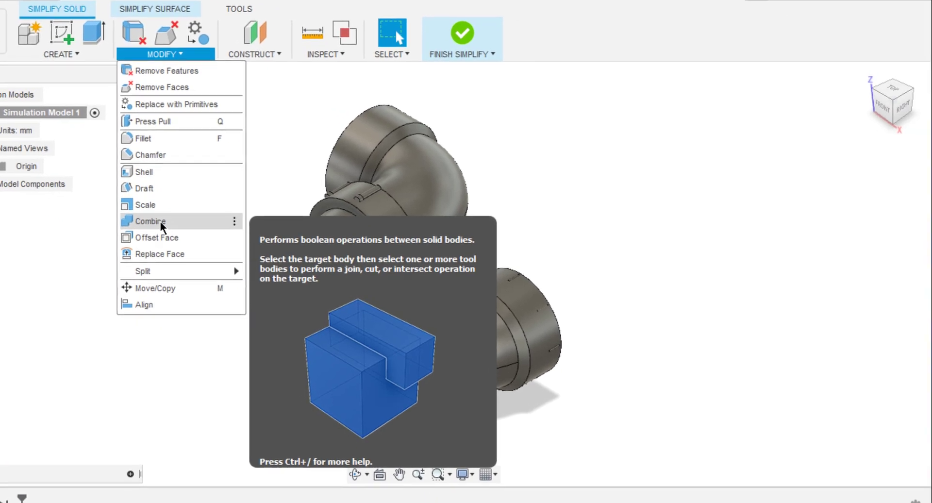
pyautogui.click(160, 221)
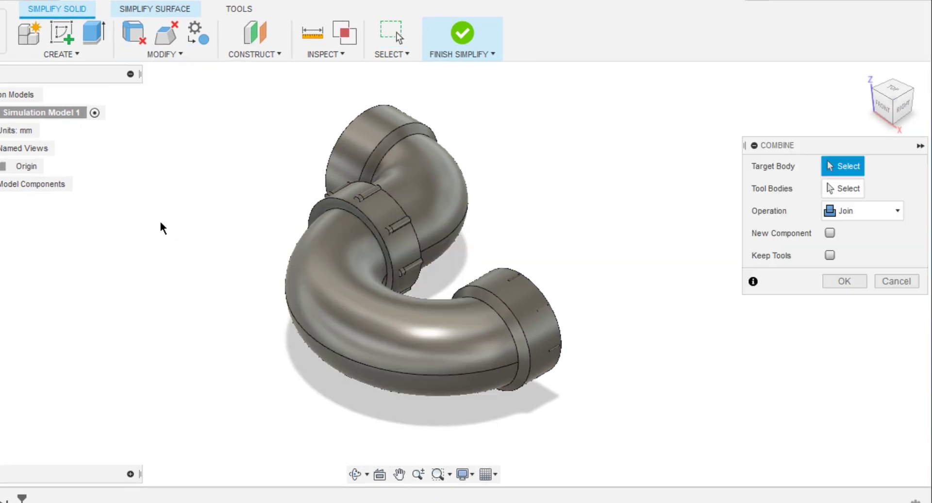
pyautogui.click(424, 173)
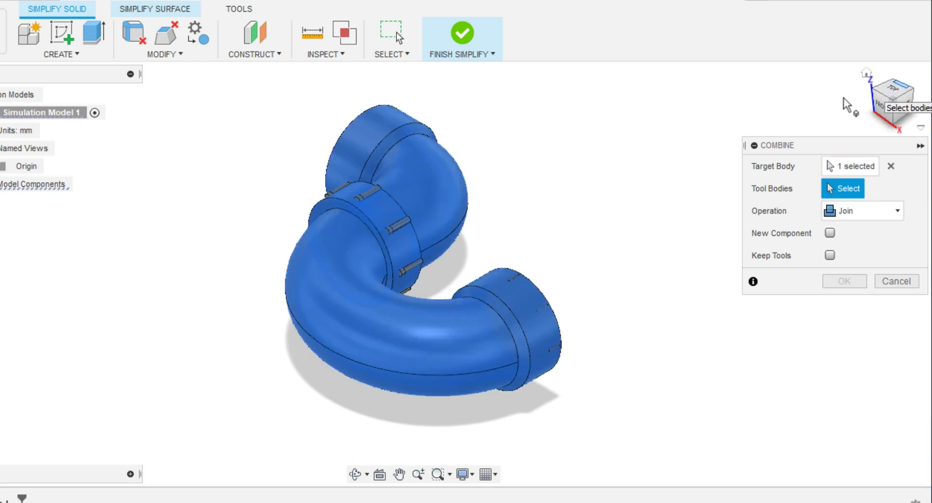
pyautogui.click(895, 93)
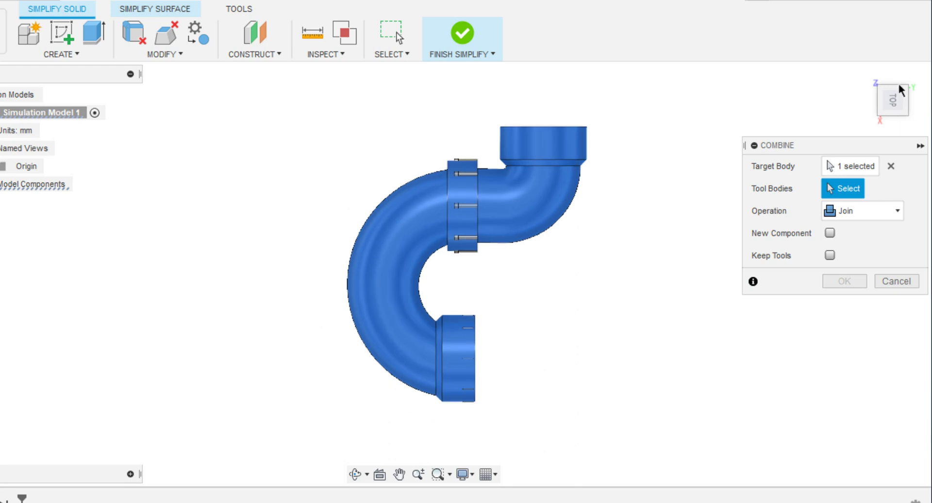
pyautogui.click(905, 76)
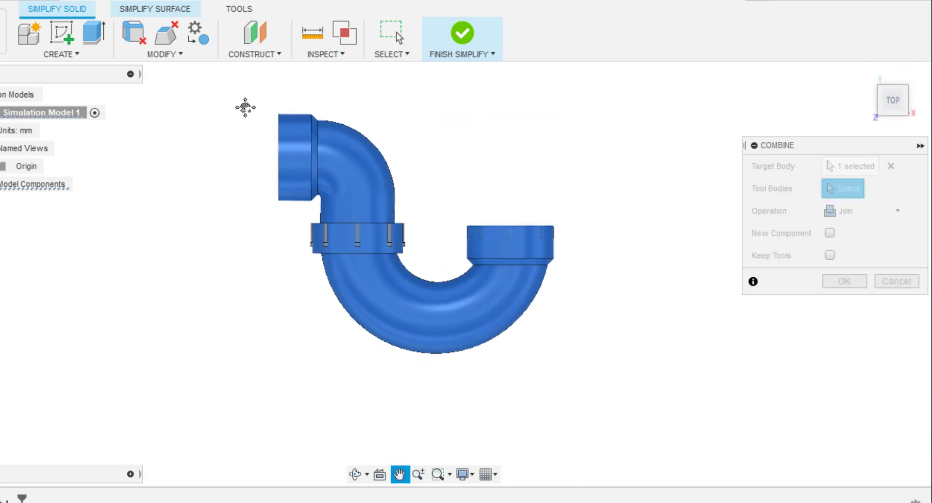
pyautogui.moveTo(246, 106); pyautogui.dragTo(641, 444)
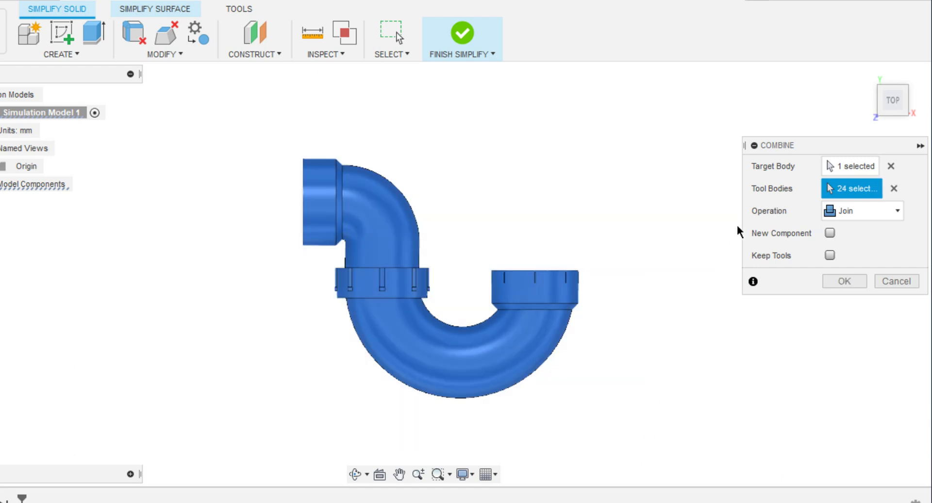
pyautogui.click(845, 281)
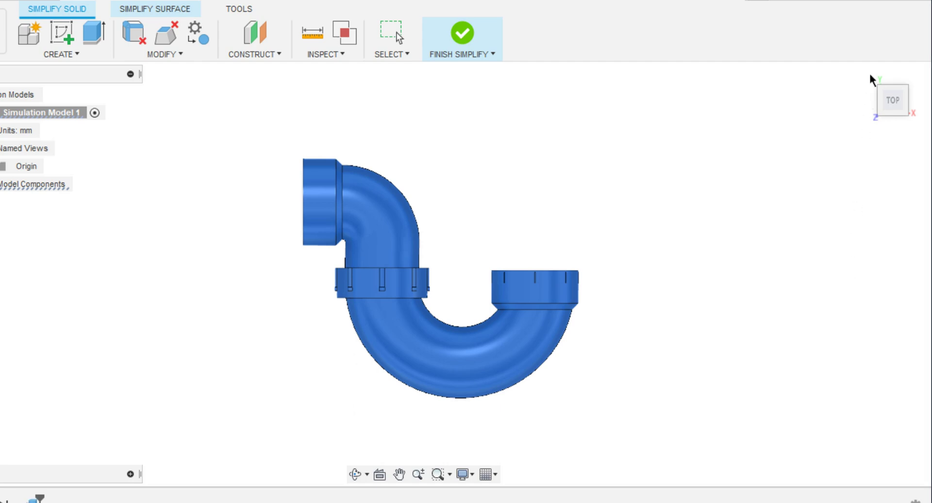
# Check the bodies of component 1608T177 under Model Components and examine the combined pipe and its open ends.
pyautogui.click(866, 73)
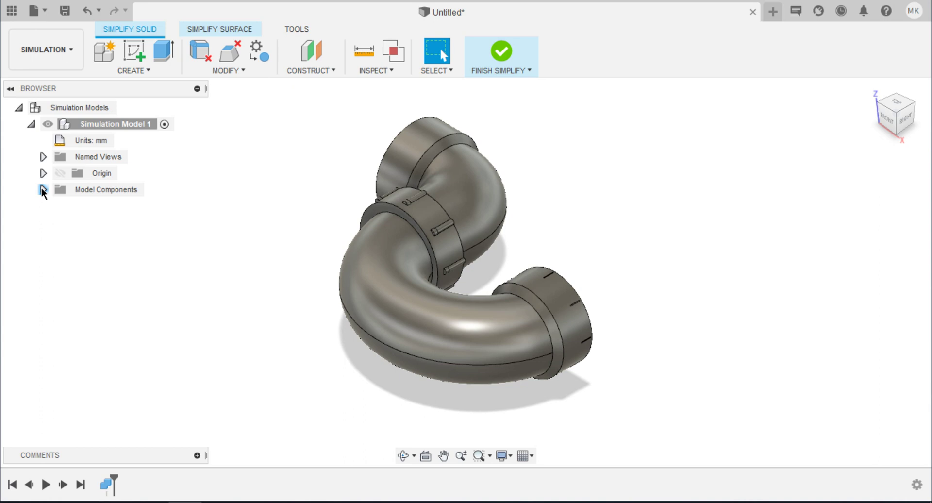
pyautogui.click(42, 190)
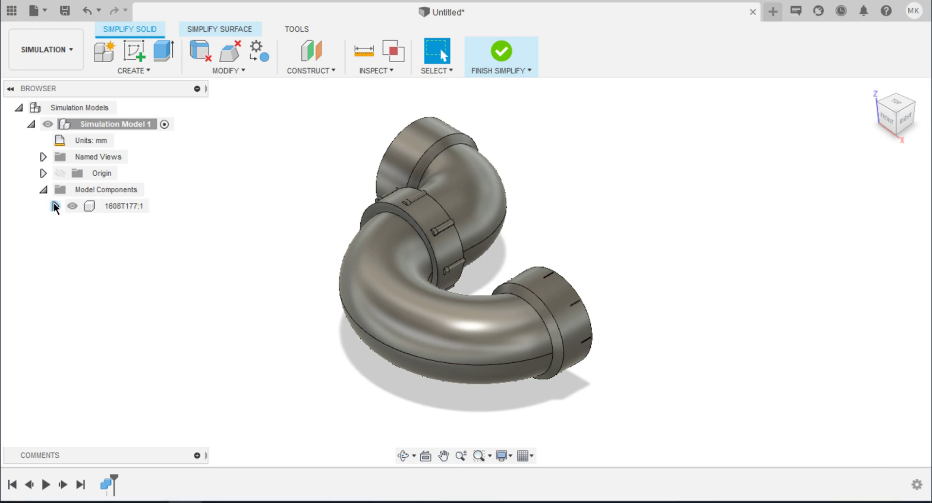
pyautogui.click(55, 205)
pyautogui.click(68, 238)
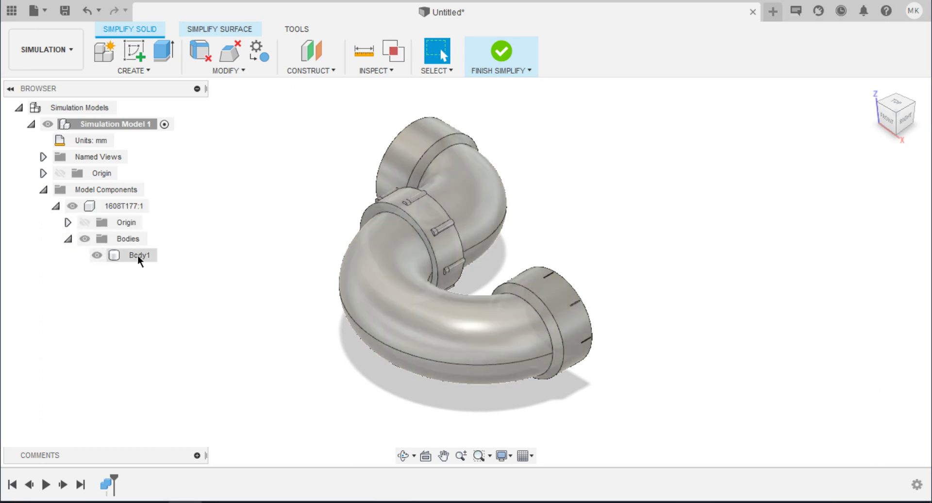
pyautogui.moveTo(294, 247); pyautogui.dragTo(335, 243, button='middle')
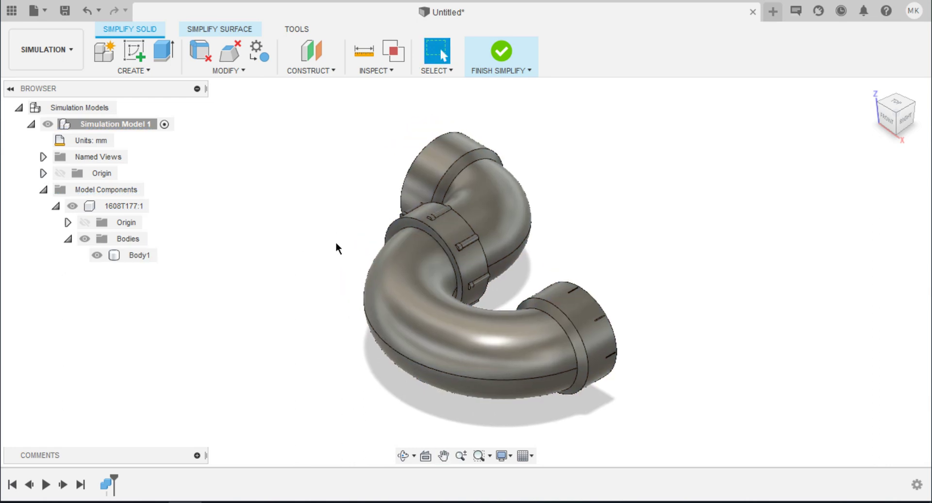
pyautogui.keyDown('shift'); pyautogui.moveTo(338, 248); pyautogui.dragTo(460, 350, button='middle'); pyautogui.keyUp('shift')
pyautogui.moveTo(460, 350); pyautogui.dragTo(459, 345, button='middle')
pyautogui.click(486, 205)
pyautogui.moveTo(485, 209); pyautogui.dragTo(486, 203, button='middle')
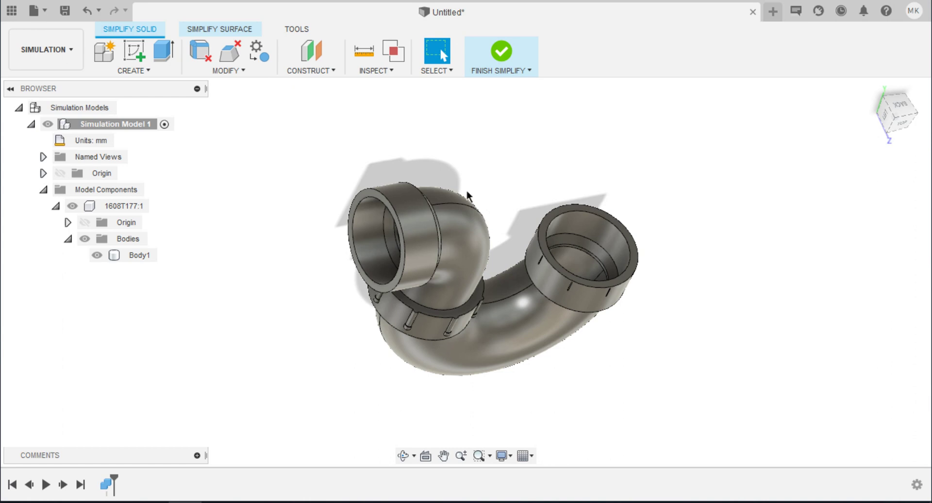
# Patch the side-facing pipe opening along its inner circular edge as a new surface body.
pyautogui.click(218, 28)
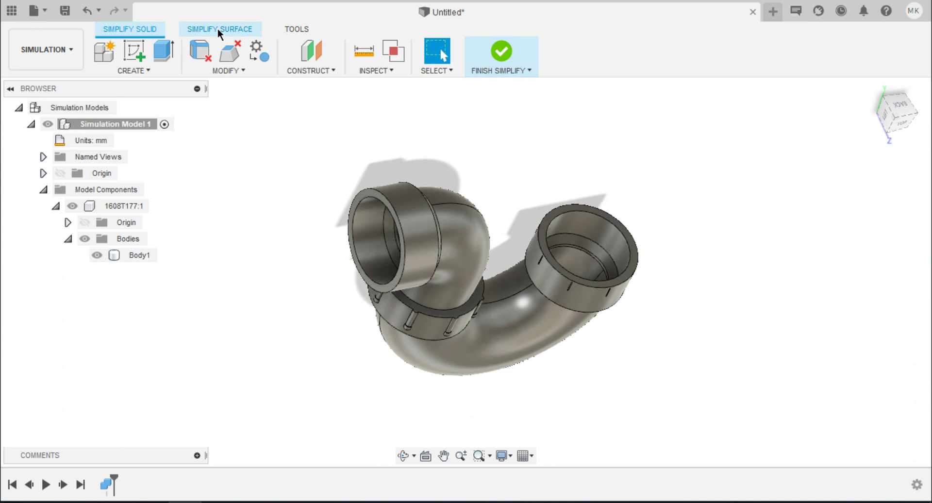
pyautogui.click(161, 71)
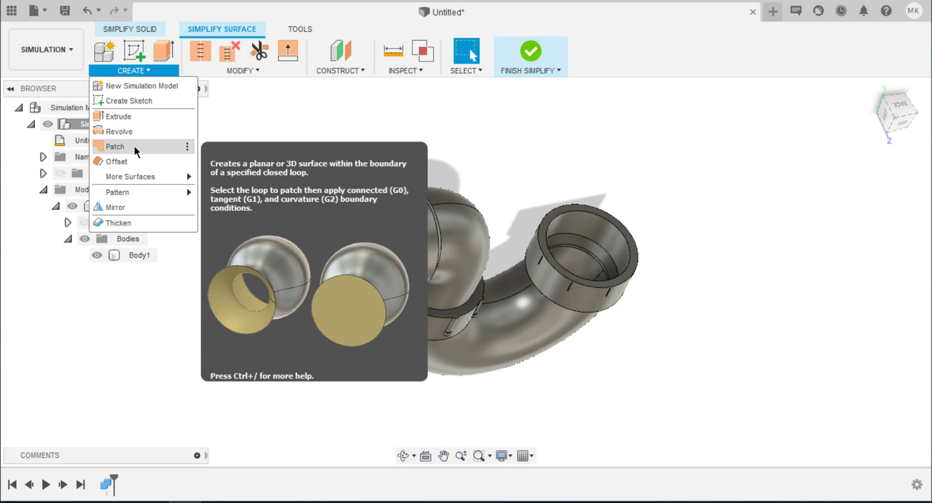
pyautogui.click(134, 146)
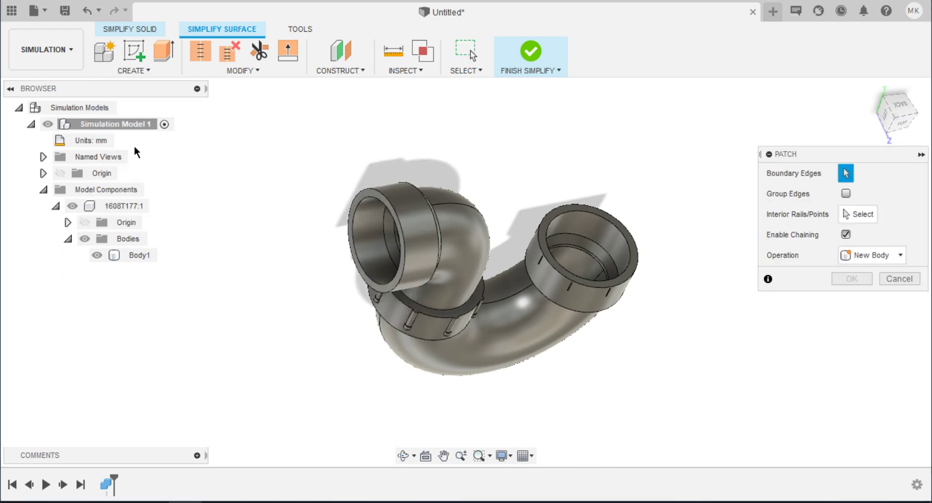
pyautogui.scroll(2, 134, 147)
pyautogui.moveTo(208, 194); pyautogui.dragTo(169, 140, button='middle')
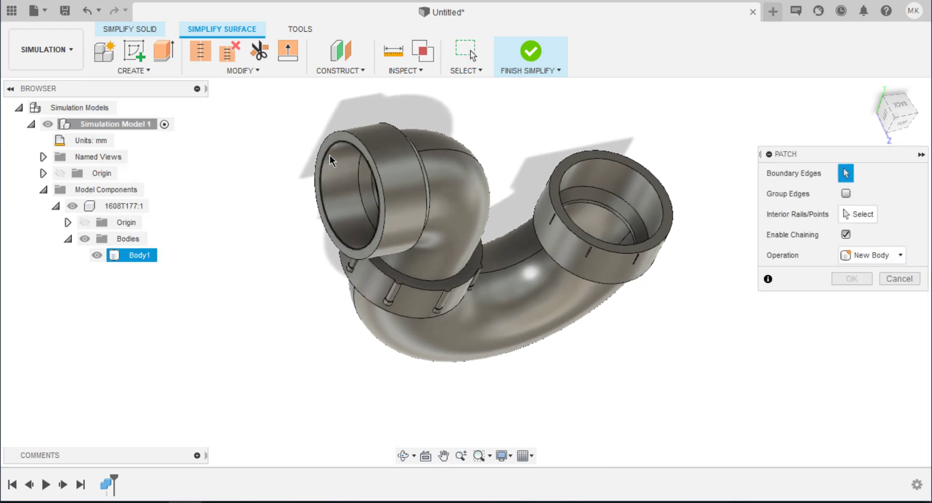
pyautogui.click(330, 155)
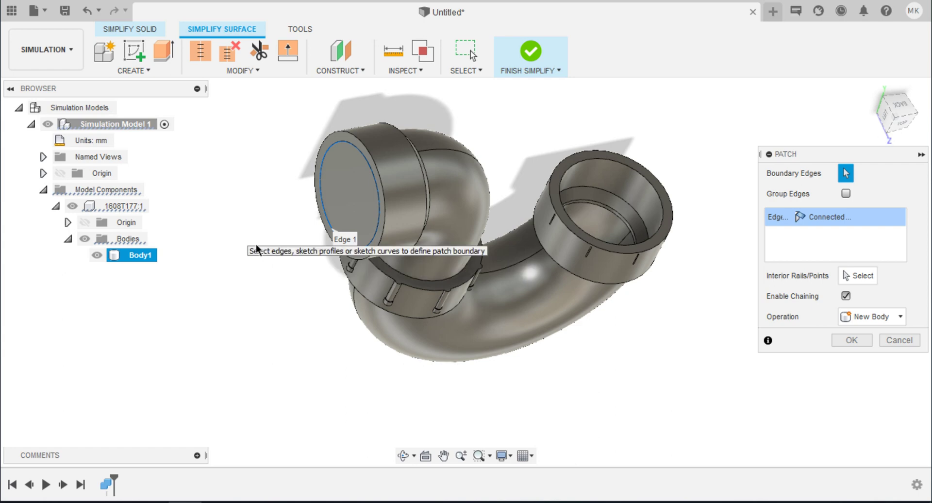
pyautogui.rightClick(237, 237)
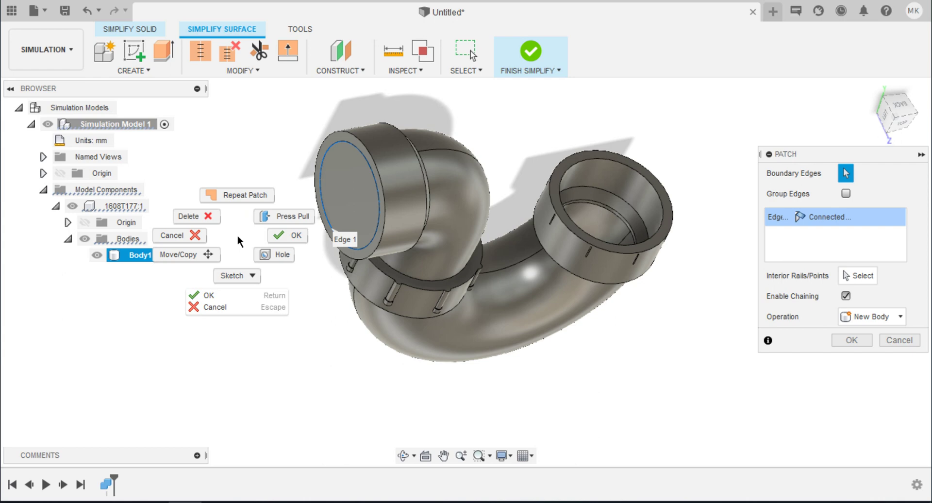
pyautogui.click(239, 198)
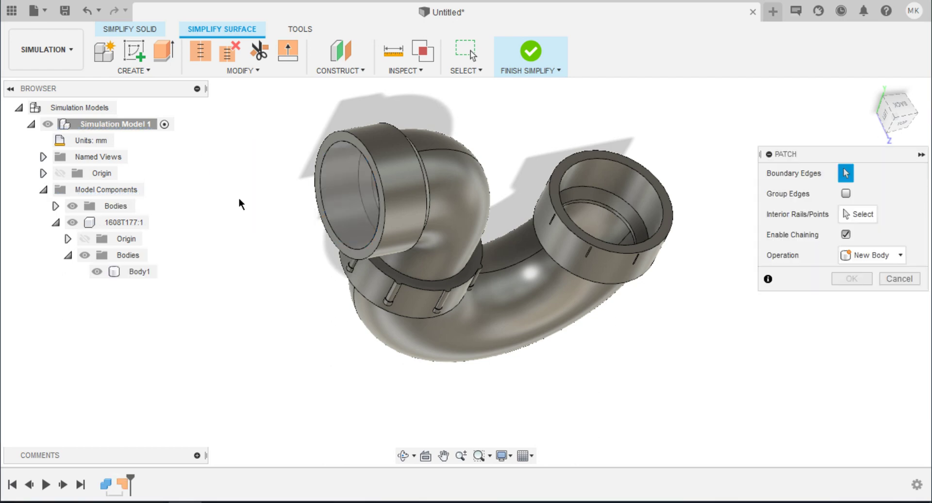
# Patch the upward-facing pipe opening along its inner circular edge as a new surface body.
pyautogui.keyDown('shift'); pyautogui.moveTo(238, 197); pyautogui.dragTo(427, 213, button='middle'); pyautogui.keyUp('shift')
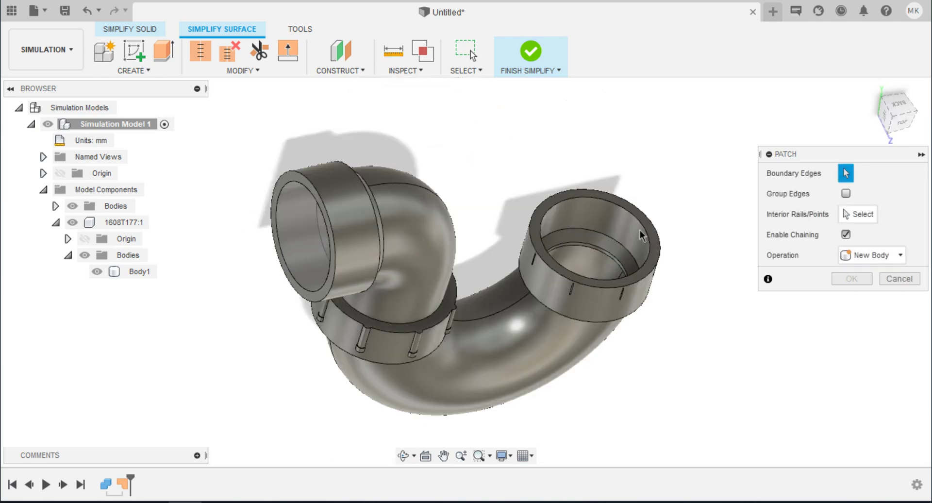
pyautogui.scroll(2, 642, 234)
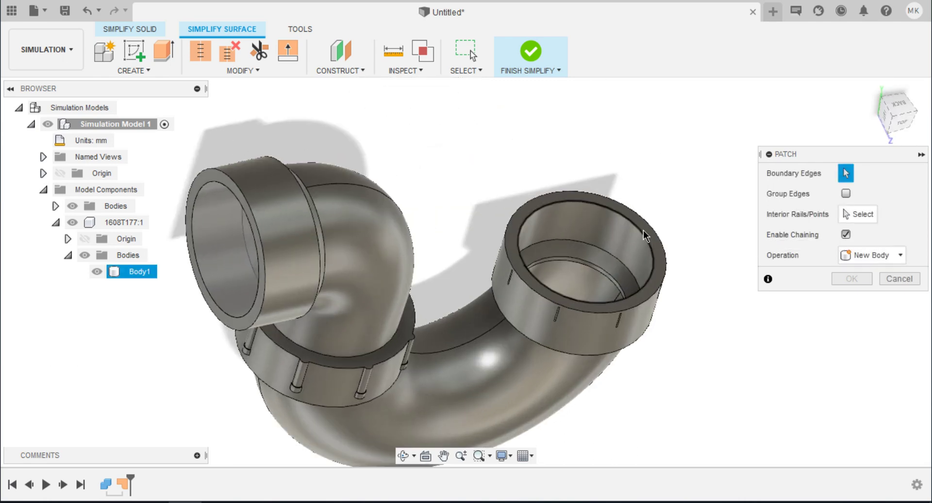
pyautogui.click(644, 236)
pyautogui.scroll(-1, 663, 245)
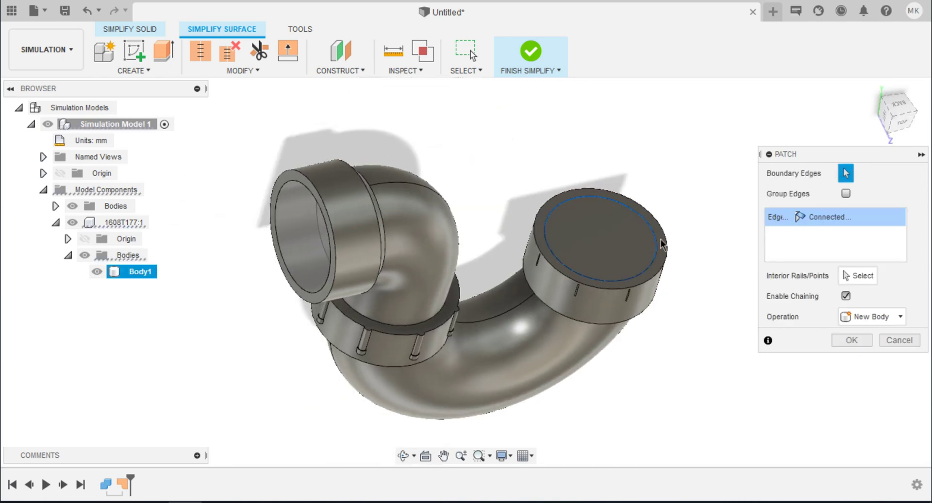
pyautogui.click(851, 340)
pyautogui.keyDown('shift'); pyautogui.moveTo(704, 292); pyautogui.dragTo(707, 298, button='middle'); pyautogui.keyUp('shift')
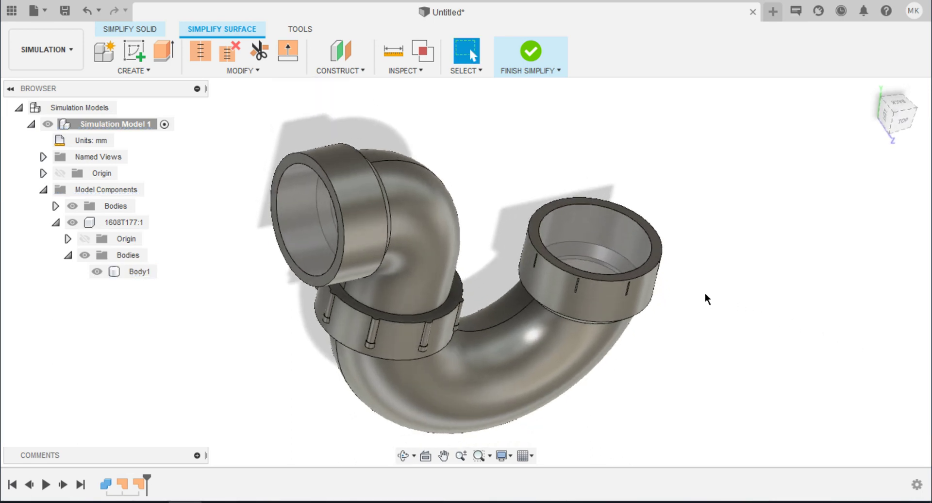
# Undo the two patches on the pipe openings.
pyautogui.hotkey('ctrl', 'z')
pyautogui.hotkey('ctrl', 'z')
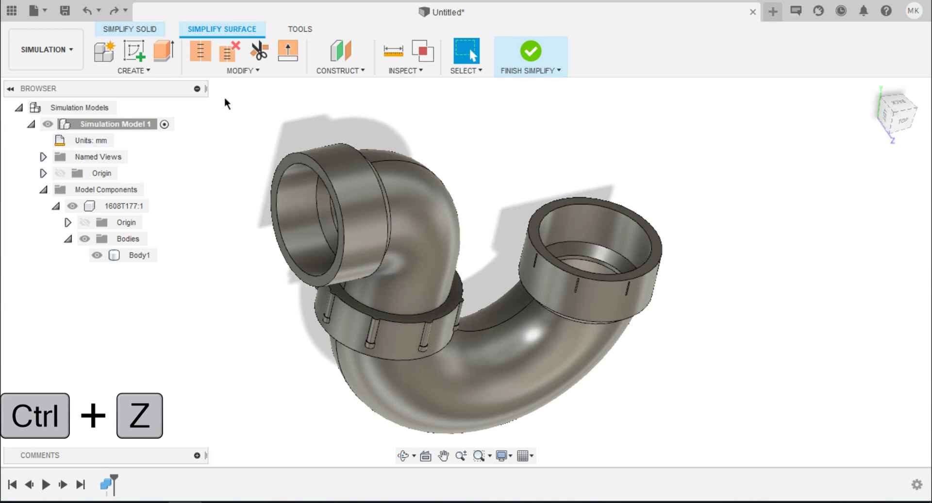
# Patch the side-facing pipe opening along its inner circular edge as a new body, and repeat the Patch command.
pyautogui.click(141, 71)
pyautogui.click(126, 145)
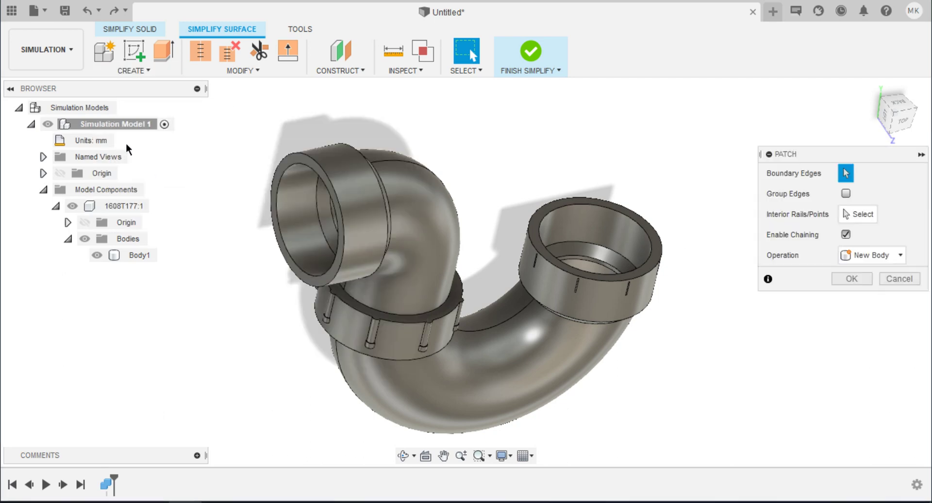
pyautogui.moveTo(127, 143); pyautogui.dragTo(161, 139, button='middle')
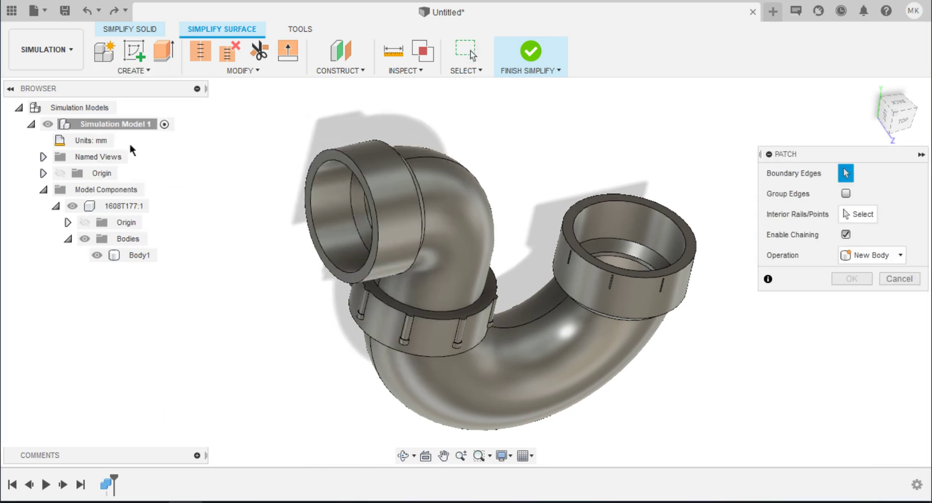
pyautogui.click(316, 182)
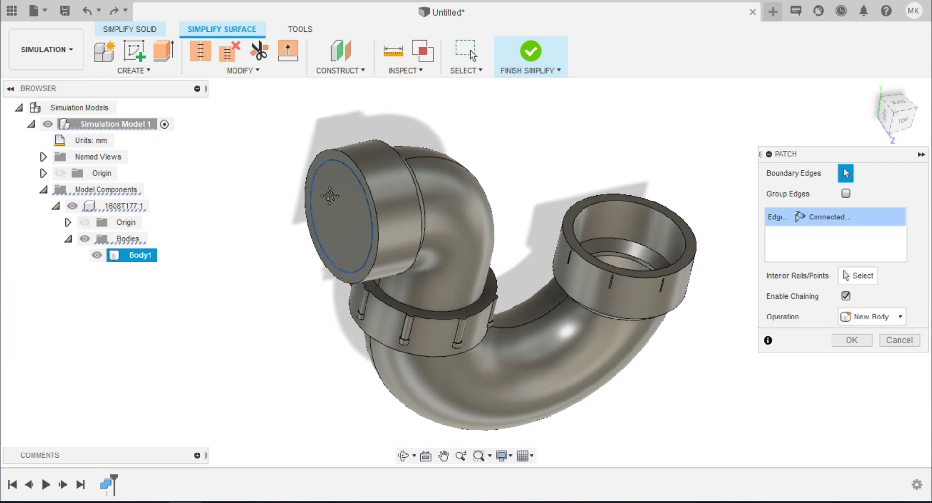
pyautogui.moveTo(330, 196); pyautogui.dragTo(324, 188, button='middle')
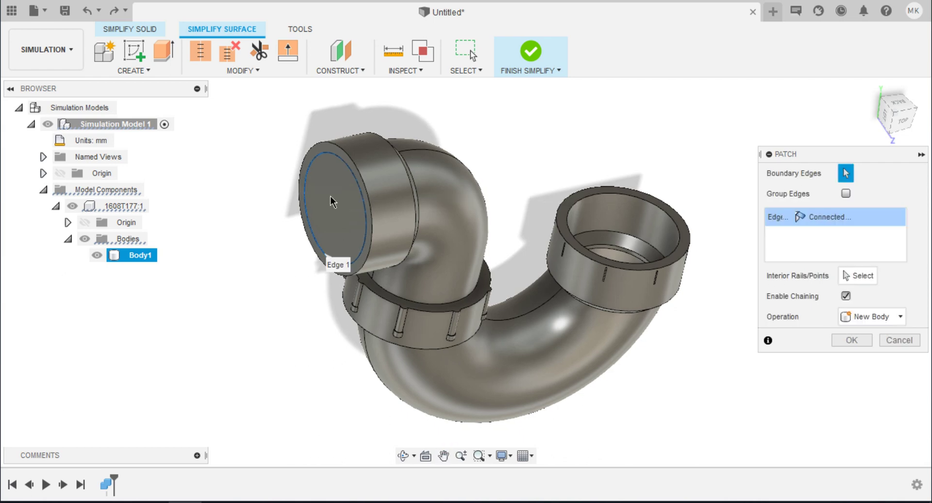
pyautogui.rightClick(242, 244)
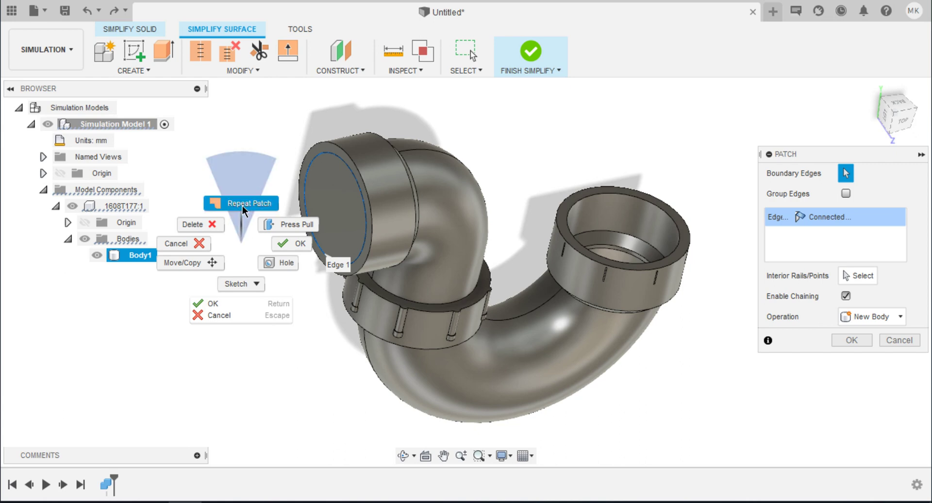
pyautogui.click(243, 206)
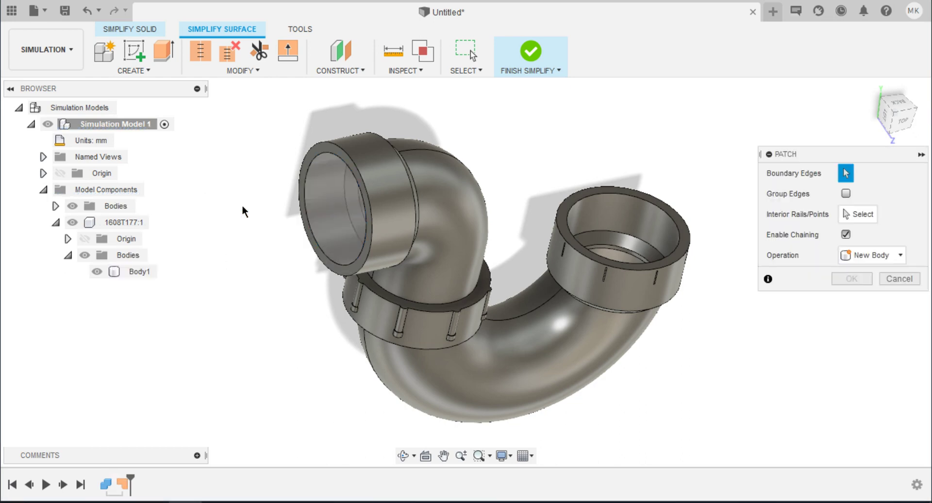
# Close the upward-facing pipe opening with a patch along its inner circular edge as a new body.
pyautogui.click(659, 205)
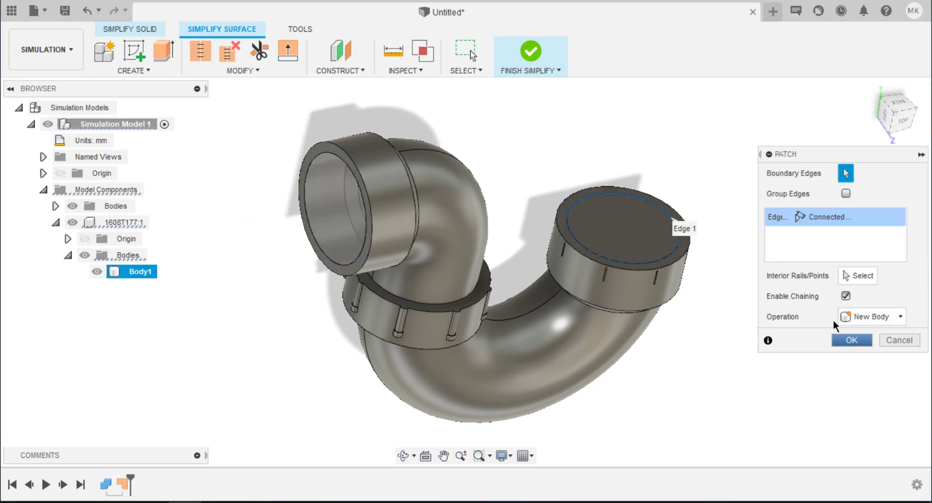
pyautogui.click(852, 339)
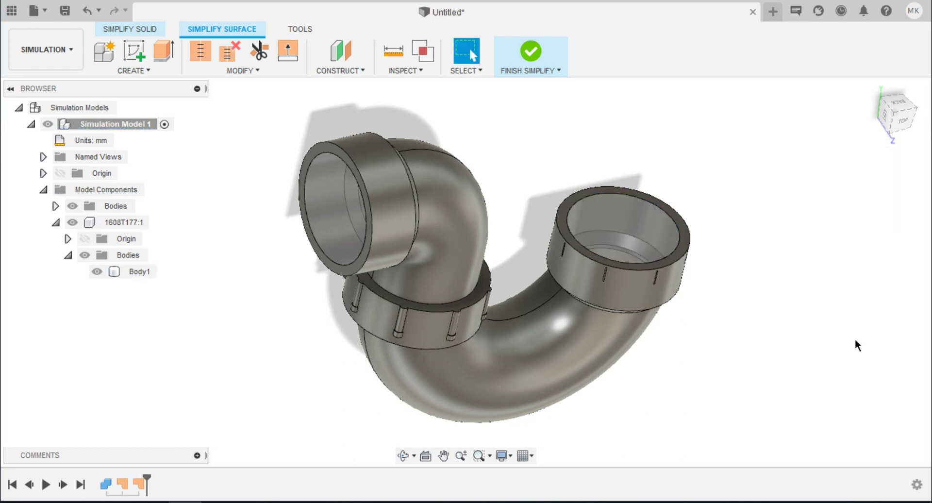
pyautogui.keyDown('shift'); pyautogui.moveTo(722, 210); pyautogui.dragTo(722, 214, button='middle'); pyautogui.keyUp('shift')
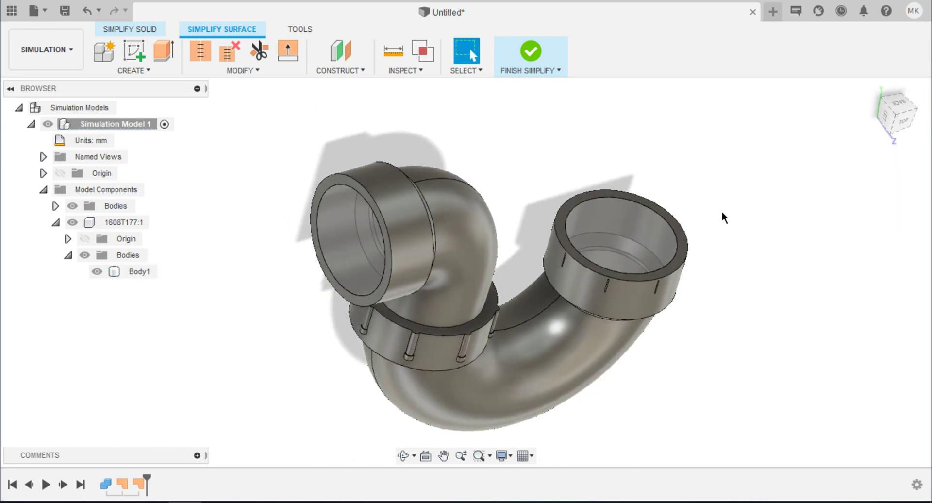
# Create an Internal fluid volume from the pipe body and both patch surfaces.
pyautogui.click(144, 29)
pyautogui.click(157, 68)
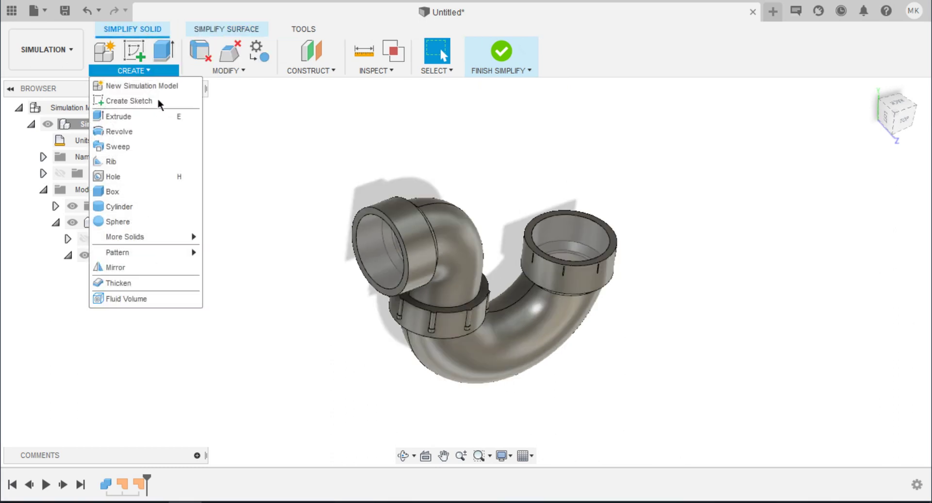
pyautogui.click(159, 298)
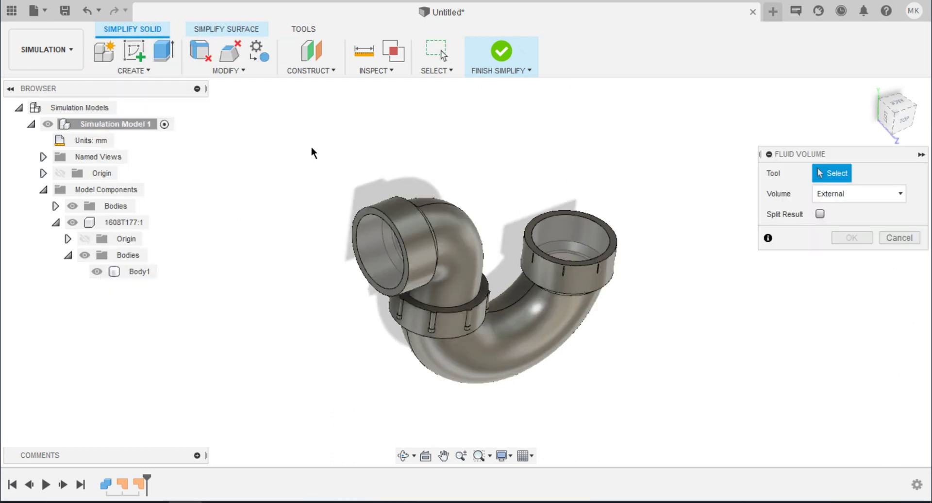
pyautogui.moveTo(311, 148); pyautogui.dragTo(656, 408)
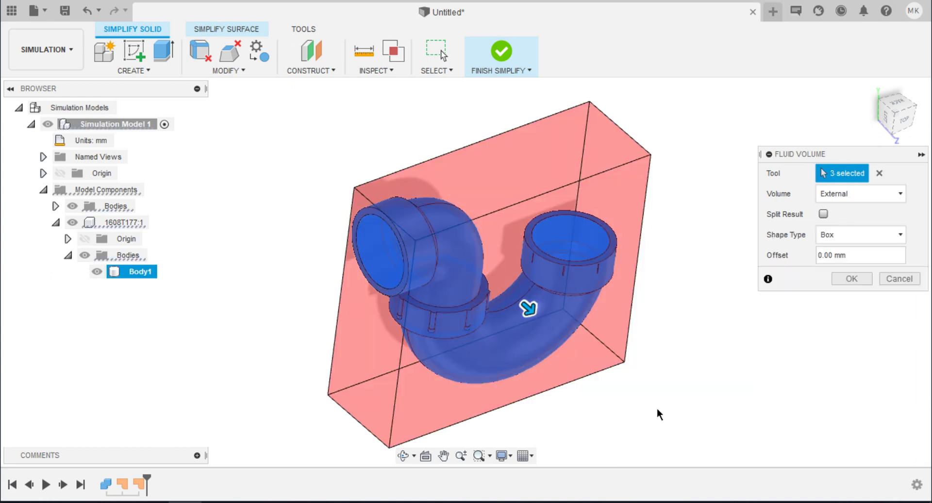
pyautogui.click(848, 193)
pyautogui.click(855, 212)
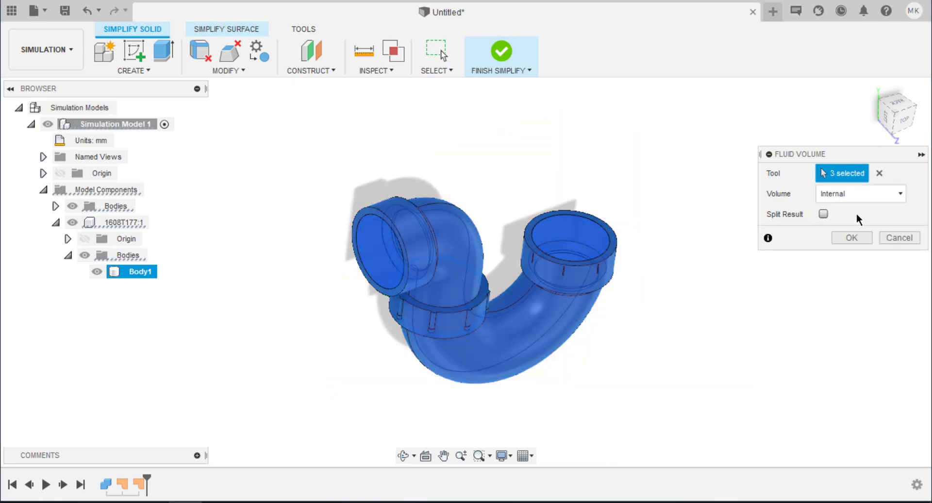
pyautogui.click(857, 239)
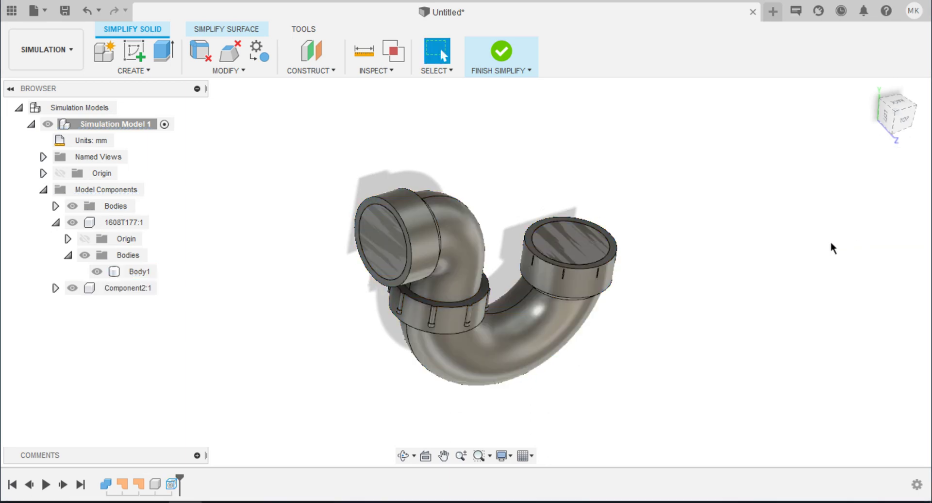
# Isolate Component2 and examine the shape of the internal fluid volume.
pyautogui.click(127, 288)
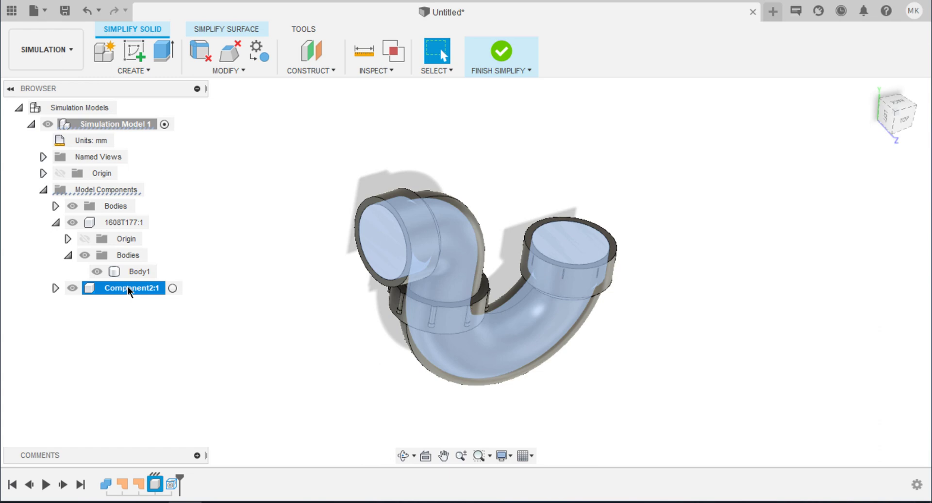
pyautogui.rightClick(115, 288)
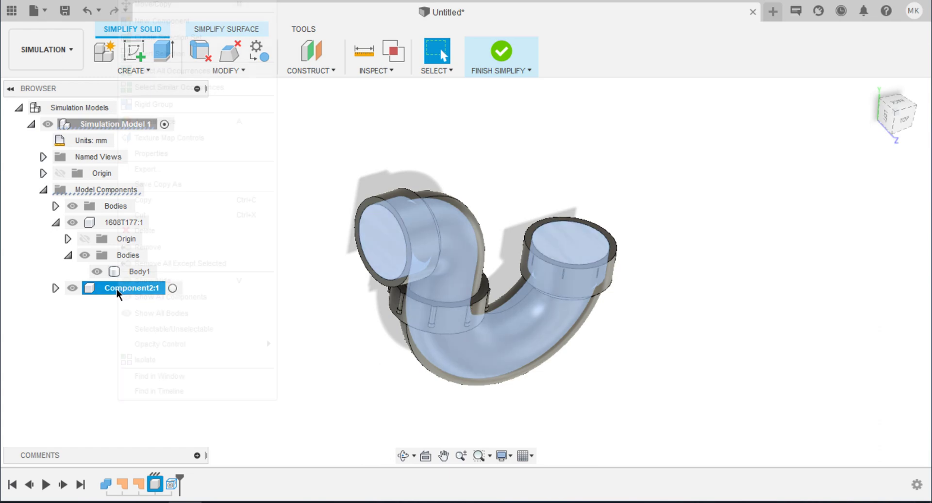
pyautogui.click(141, 359)
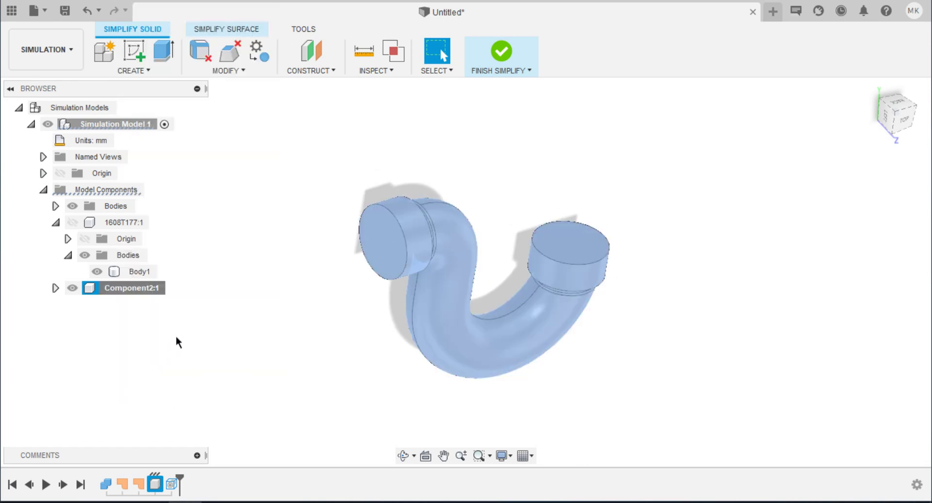
pyautogui.click(288, 242)
pyautogui.keyDown('shift'); pyautogui.moveTo(288, 242); pyautogui.dragTo(267, 270, button='middle'); pyautogui.keyUp('shift')
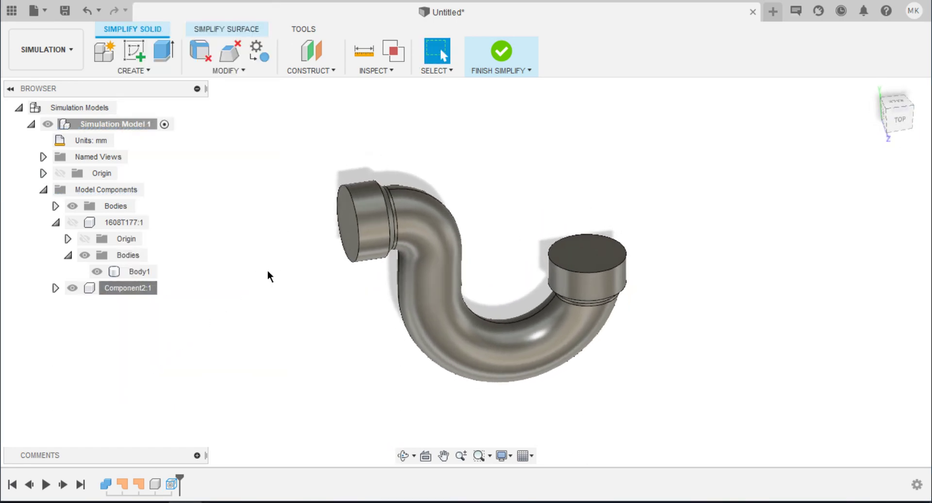
# Expand the Bodies folder under Model Components and unisolate Component2.
pyautogui.click(55, 206)
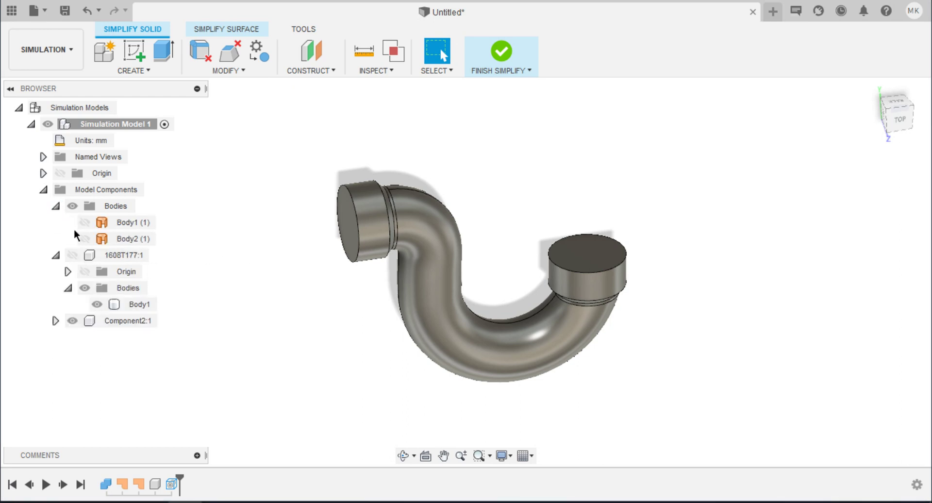
pyautogui.click(126, 318)
pyautogui.rightClick(126, 318)
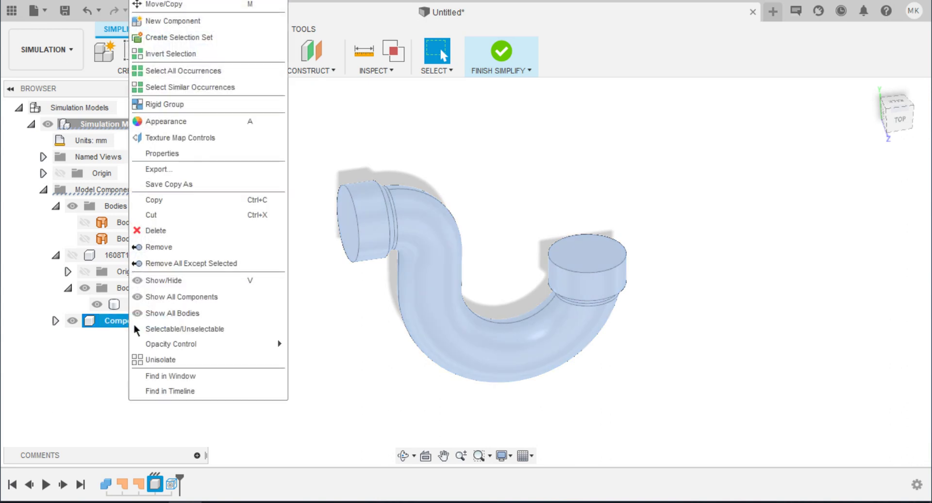
pyautogui.click(173, 356)
pyautogui.click(242, 252)
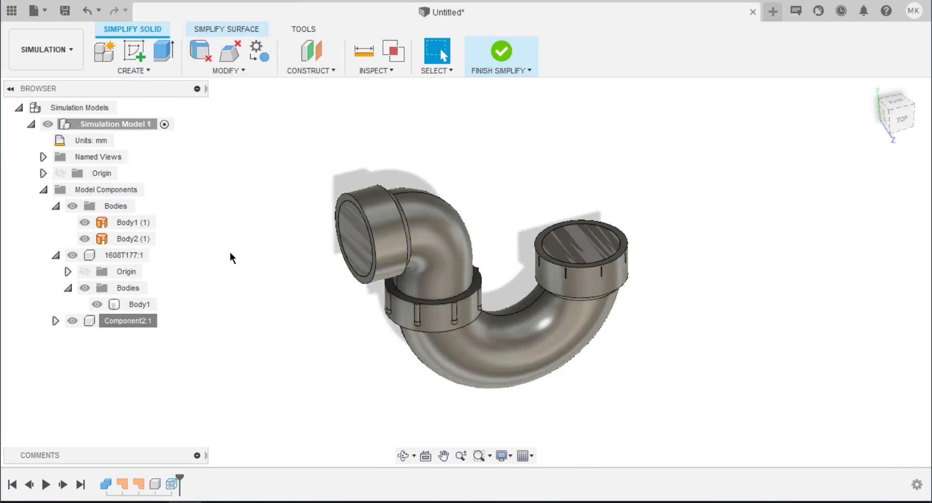
# Hide the two patch surface bodies, Body2 (1) and Body1 (1).
pyautogui.click(88, 238)
pyautogui.click(89, 237)
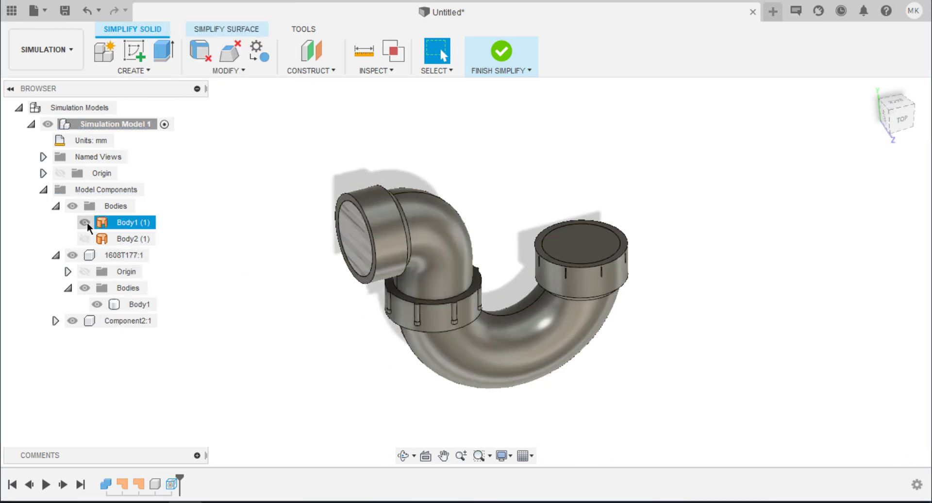
pyautogui.click(85, 223)
# Hide the outer pipe body and the inner fluid volume in turn, and undo both visibility changes.
pyautogui.keyDown('shift'); pyautogui.moveTo(293, 235); pyautogui.dragTo(295, 235, button='middle'); pyautogui.keyUp('shift')
pyautogui.click(457, 235)
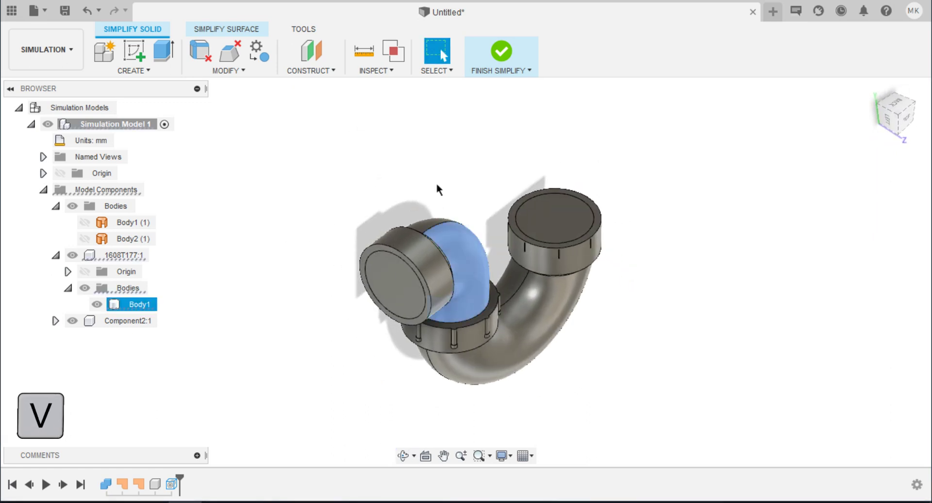
pyautogui.press('v')
pyautogui.click(432, 173)
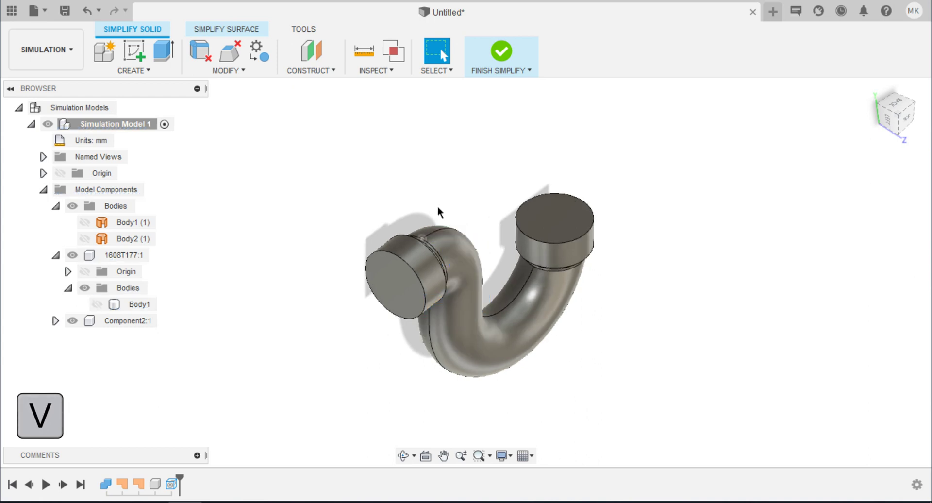
pyautogui.click(444, 240)
pyautogui.press('v')
pyautogui.click(434, 179)
pyautogui.hotkey('ctrl', 'z')
pyautogui.hotkey('ctrl', 'z')
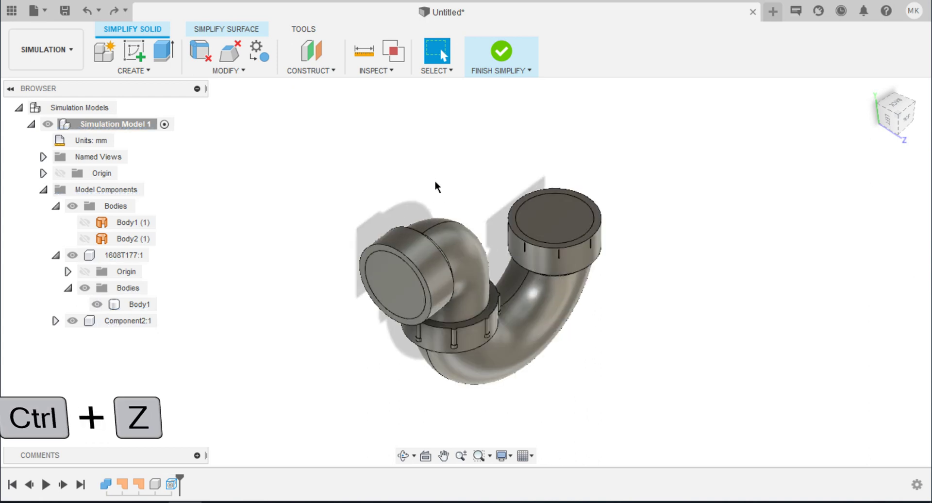
# Split the outer pipe body and the internal fluid volume in half along the XY origin plane with Split Body.
pyautogui.keyDown('shift'); pyautogui.moveTo(435, 180); pyautogui.dragTo(384, 198, button='middle'); pyautogui.keyUp('shift')
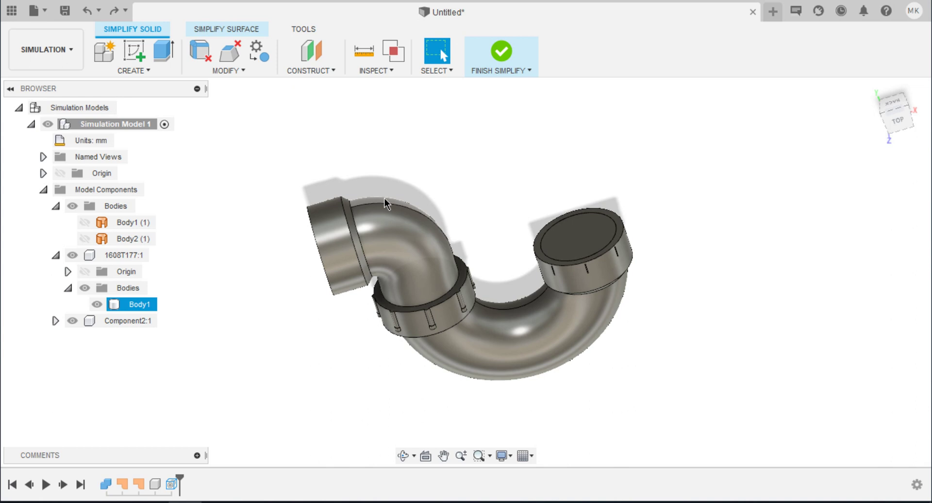
pyautogui.keyDown('shift'); pyautogui.moveTo(384, 198); pyautogui.dragTo(345, 170, button='middle'); pyautogui.keyUp('shift')
pyautogui.click(238, 71)
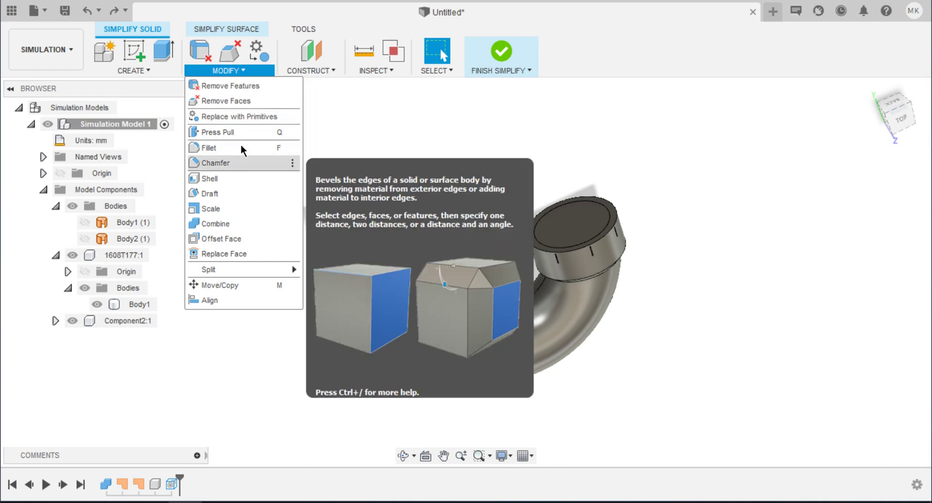
pyautogui.moveTo(244, 261)
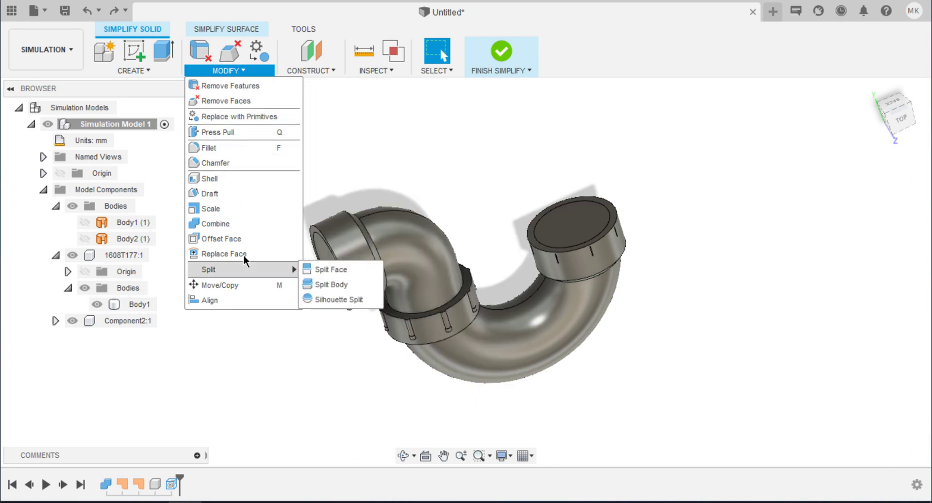
pyautogui.click(352, 286)
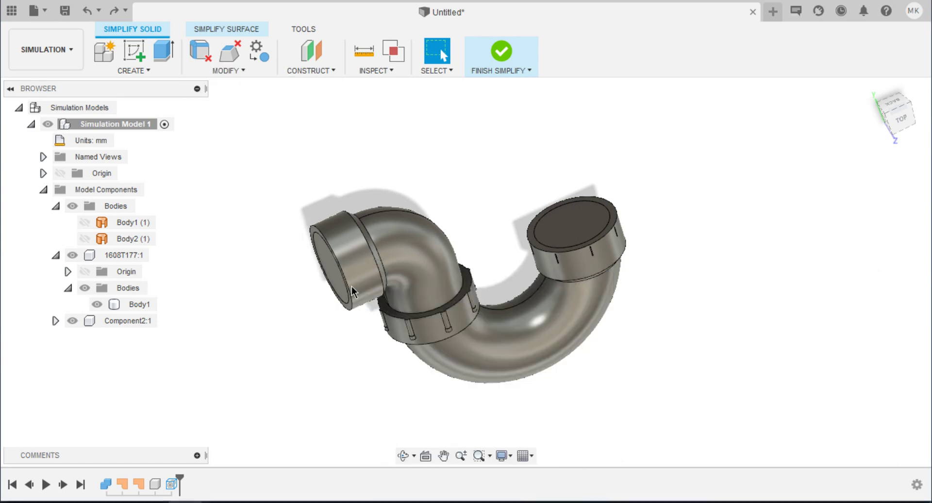
pyautogui.click(409, 233)
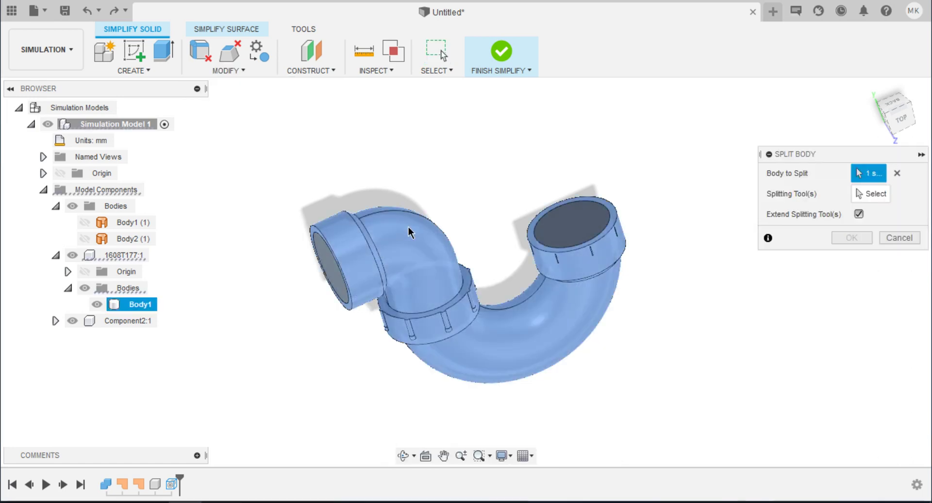
pyautogui.click(572, 228)
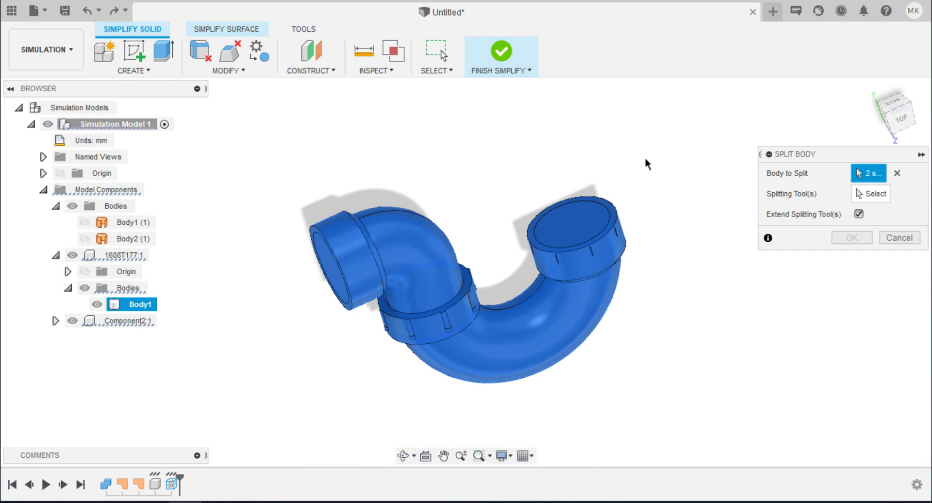
pyautogui.click(866, 194)
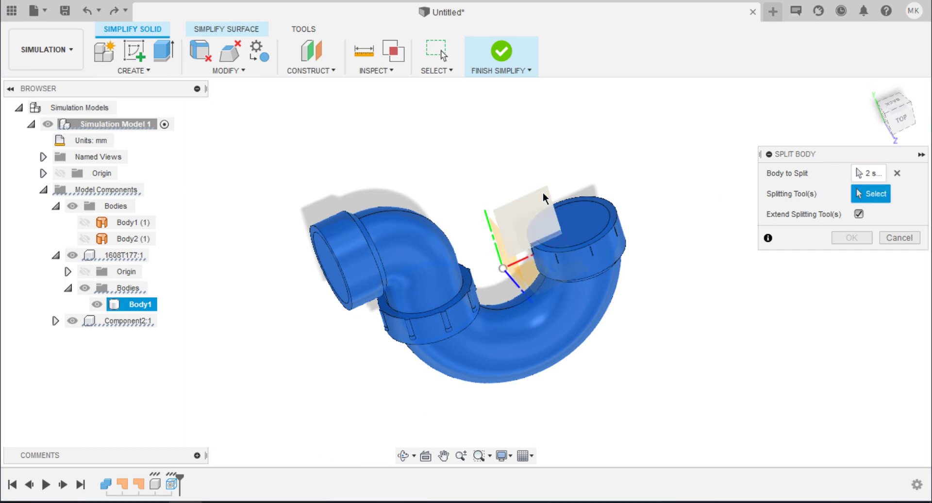
pyautogui.click(542, 192)
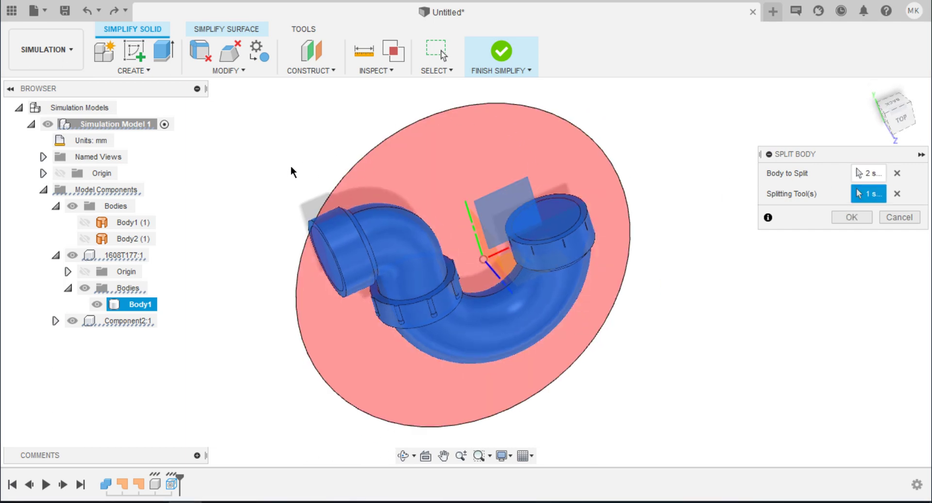
pyautogui.keyDown('shift'); pyautogui.moveTo(290, 168); pyautogui.dragTo(264, 194, button='middle'); pyautogui.keyUp('shift')
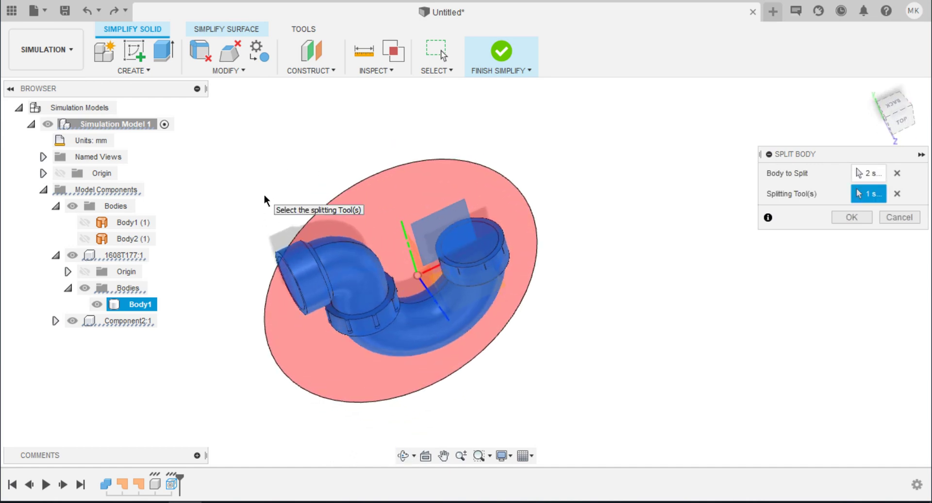
pyautogui.click(850, 217)
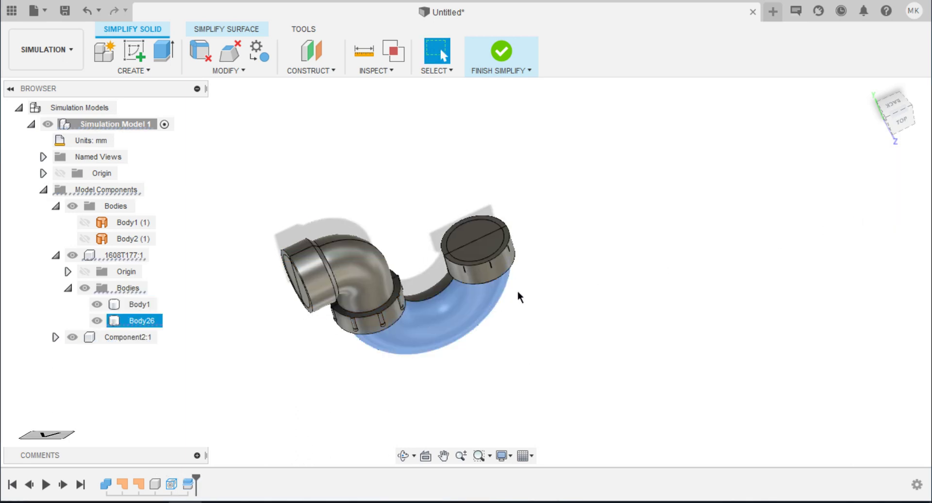
# Hide one half of the split pipe body and the matching half of the fluid volume to expose the cut section.
pyautogui.press('v')
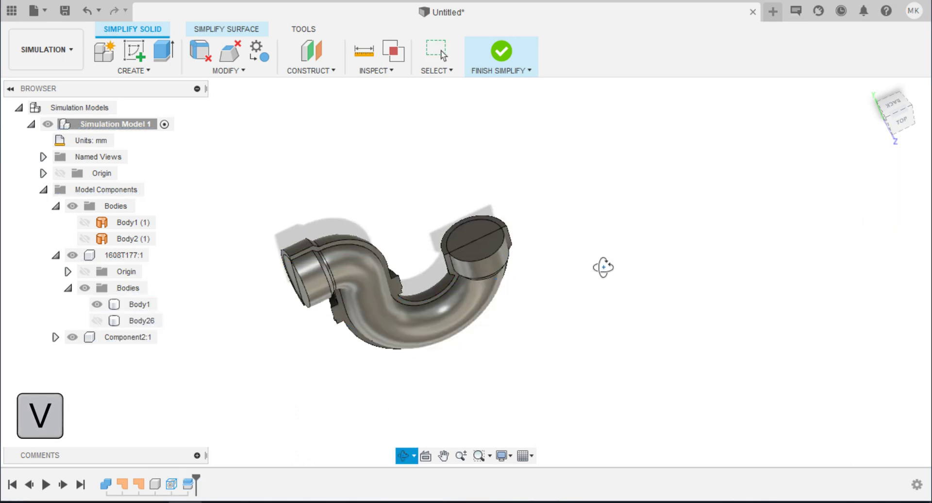
pyautogui.moveTo(604, 267); pyautogui.dragTo(514, 292)
pyautogui.press('Escape')
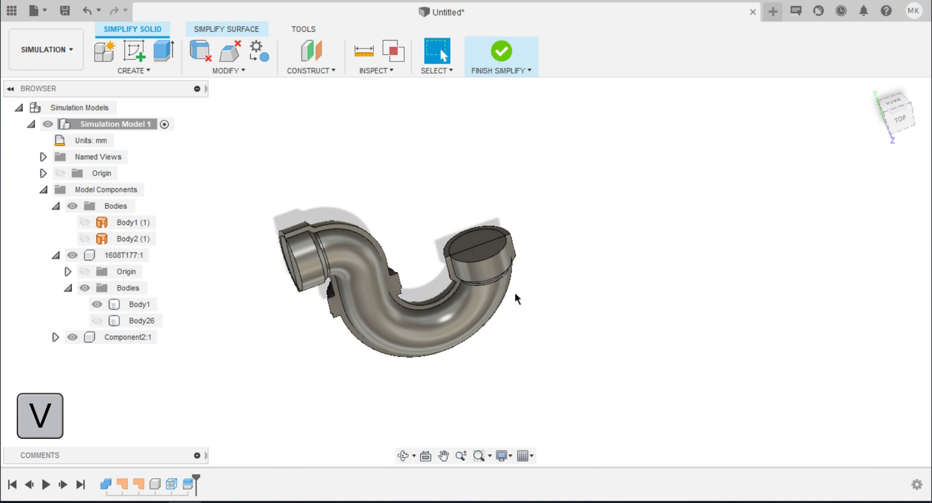
pyautogui.click(490, 305)
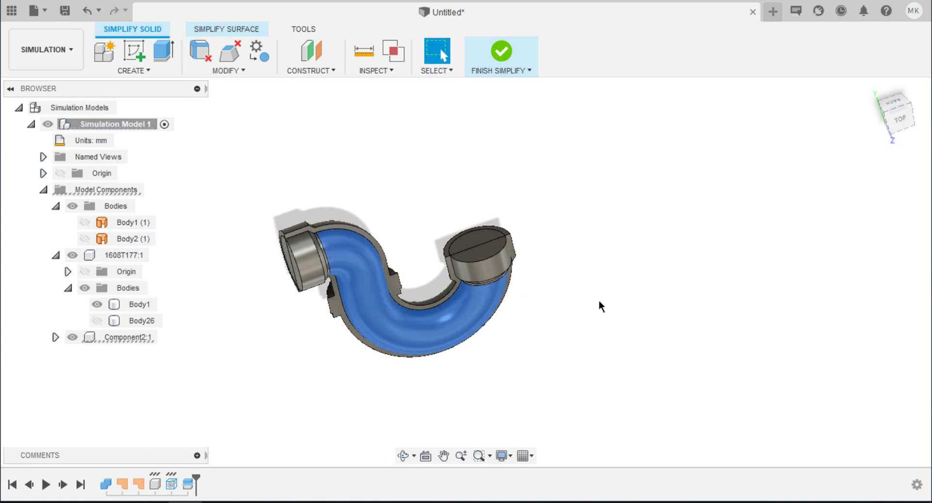
pyautogui.press('v')
pyautogui.click(597, 248)
pyautogui.keyDown('shift'); pyautogui.moveTo(598, 247); pyautogui.dragTo(598, 247, button='middle'); pyautogui.keyUp('shift')
pyautogui.moveTo(598, 247); pyautogui.dragTo(415, 182)
pyautogui.press('Escape')
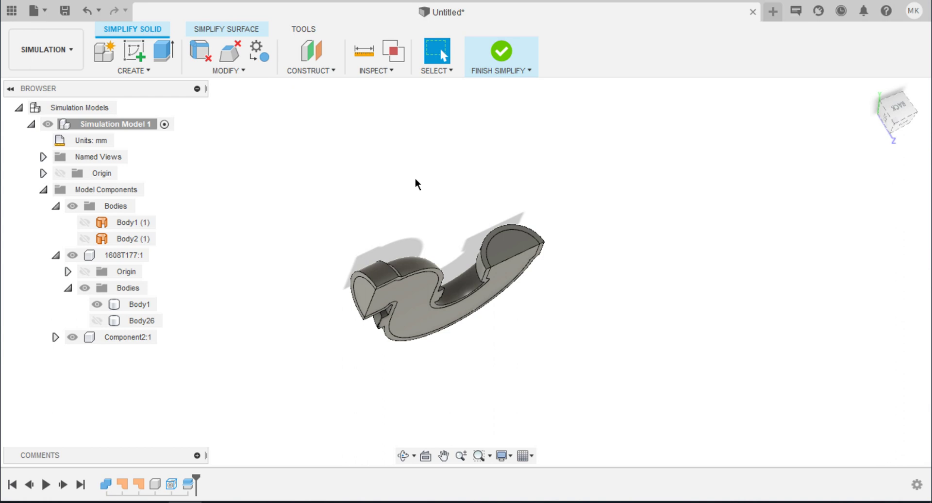
# Send the model to Autodesk CFD 2021 and keep the default study, design and scenario names for the new design study.
pyautogui.click(308, 29)
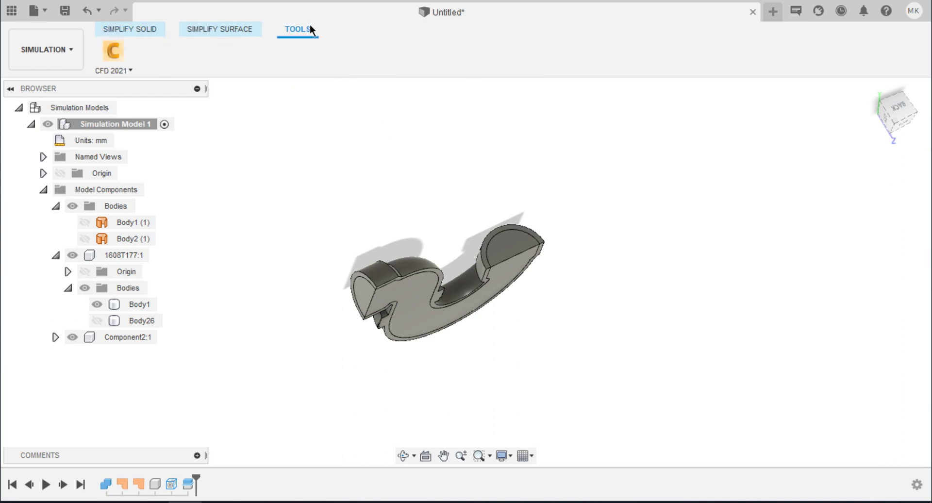
pyautogui.click(116, 50)
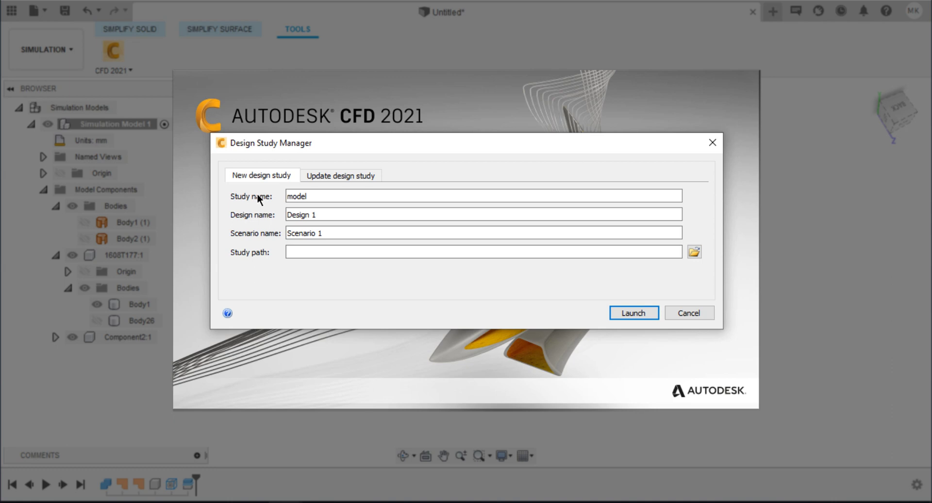
pyautogui.click(301, 202)
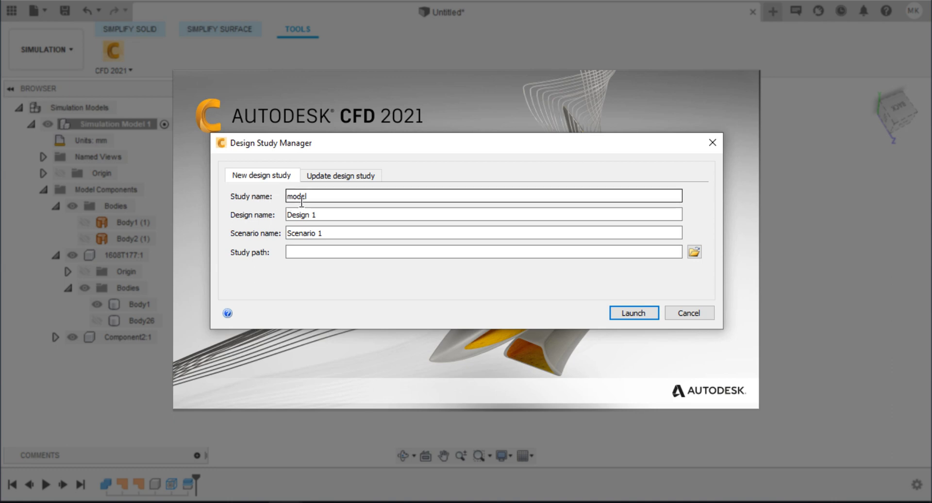
pyautogui.press('Tab')
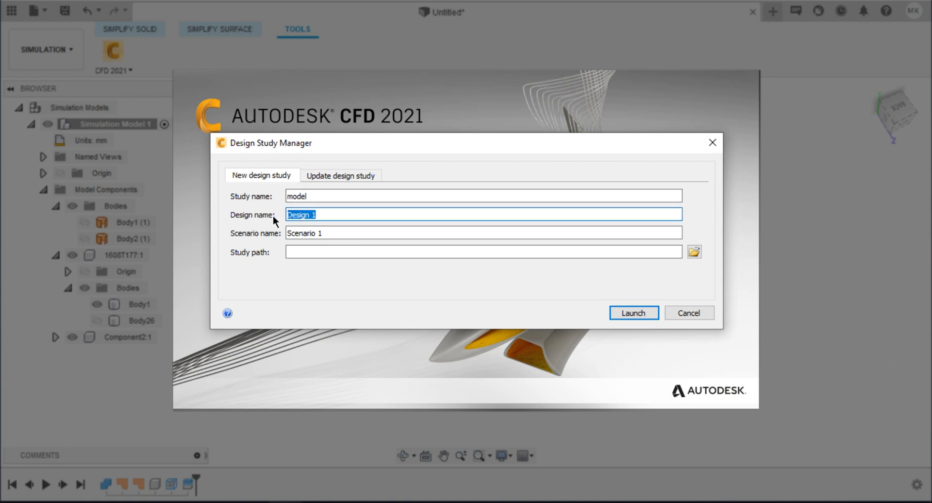
pyautogui.press('Tab')
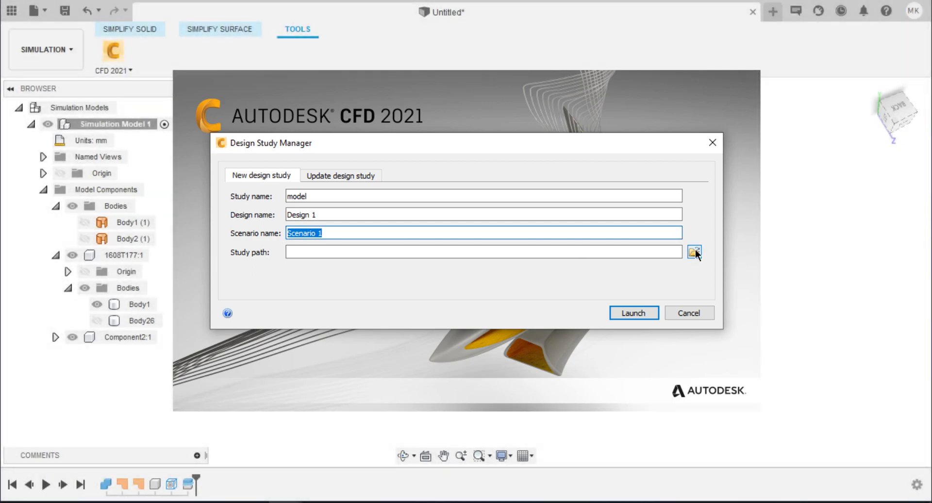
# Set the study path to the CFD folder inside P trap CFD and launch the design study.
pyautogui.click(694, 251)
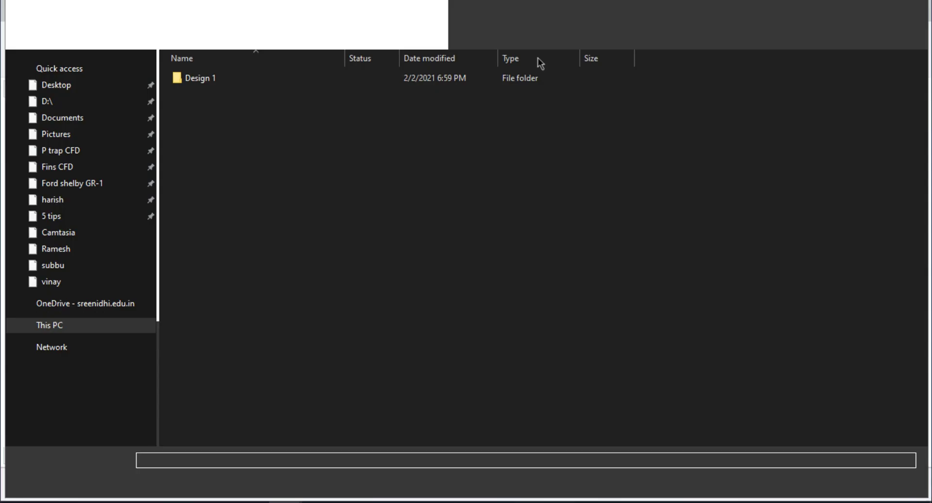
pyautogui.click(491, 13)
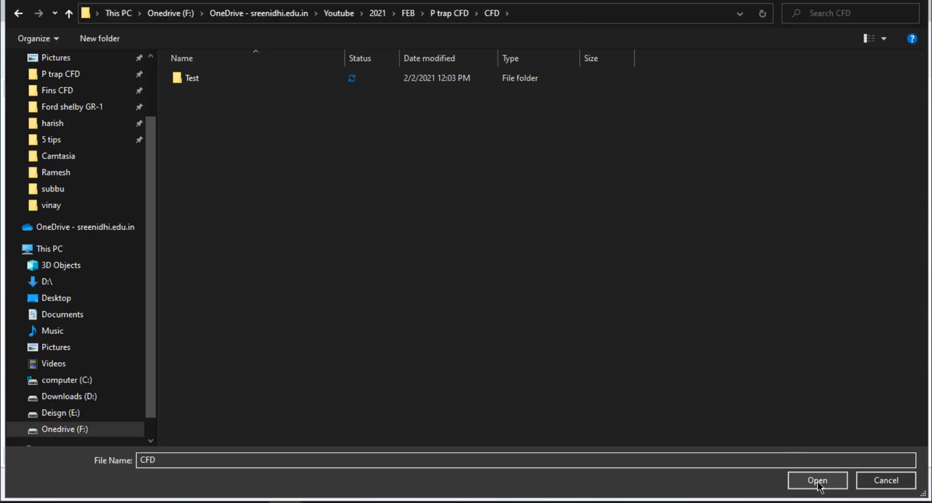
pyautogui.click(818, 480)
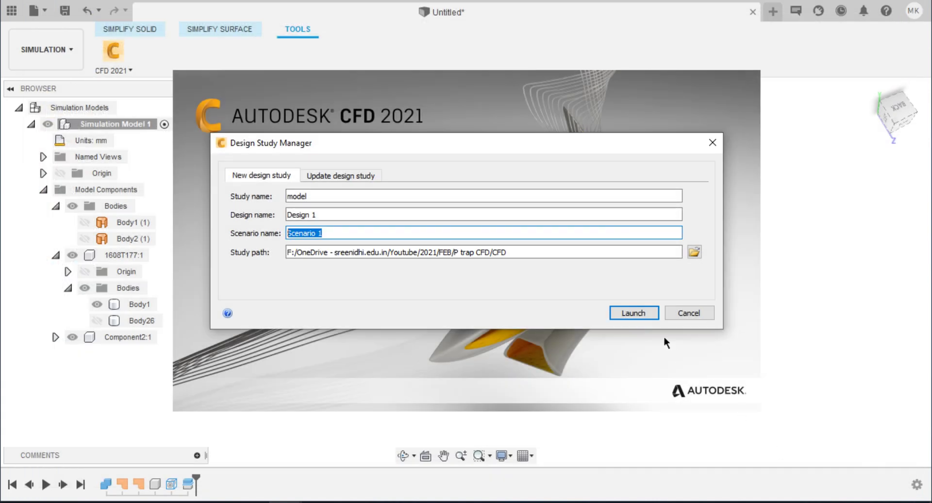
pyautogui.click(633, 313)
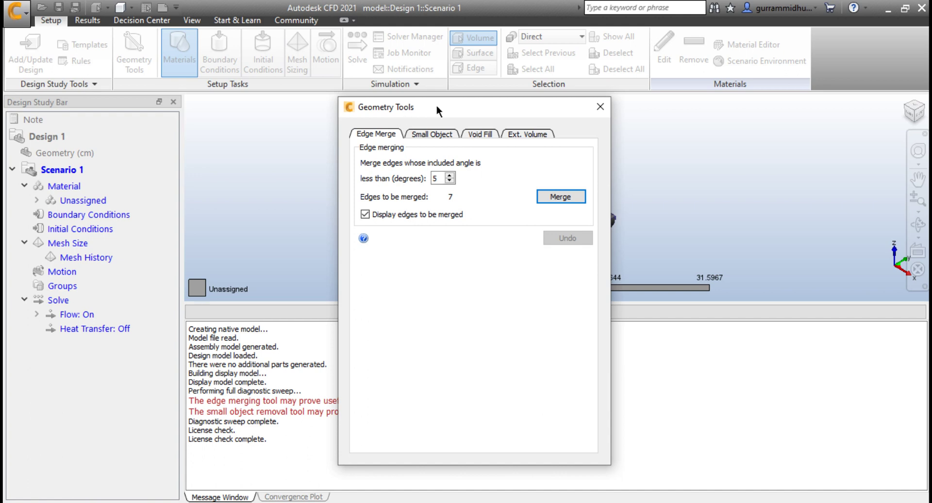
# Move the Geometry Tools window off the model and close it without merging any edges.
pyautogui.moveTo(436, 103); pyautogui.dragTo(274, 98)
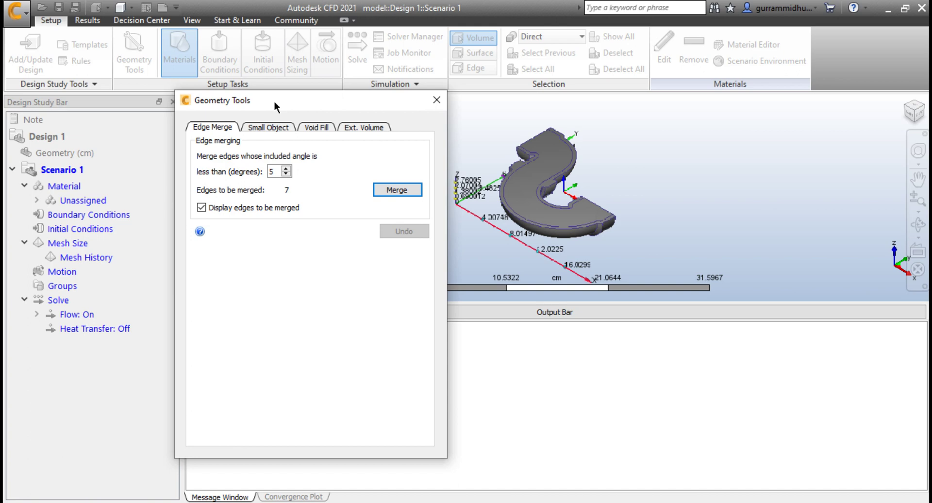
pyautogui.moveTo(357, 95); pyautogui.dragTo(354, 101)
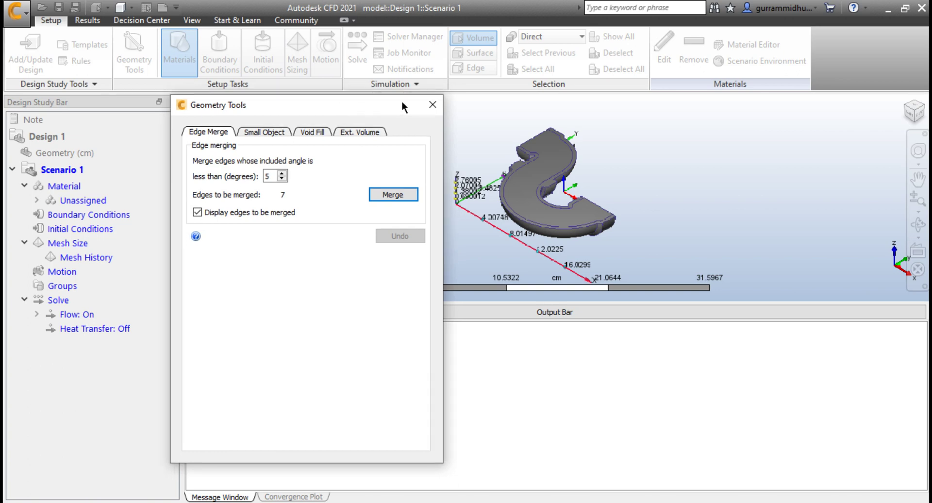
pyautogui.click(429, 105)
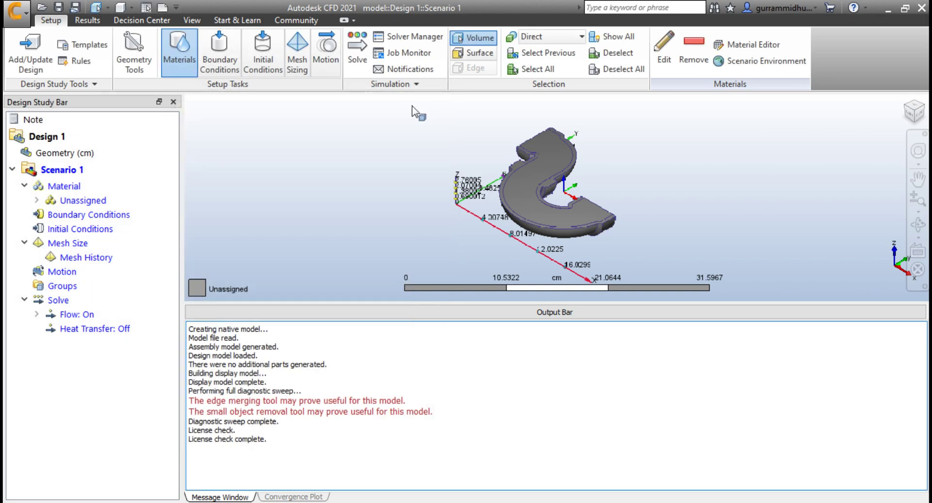
# Collapse the Output Bar, restore it once to view the message window, and collapse it again.
pyautogui.click(360, 313)
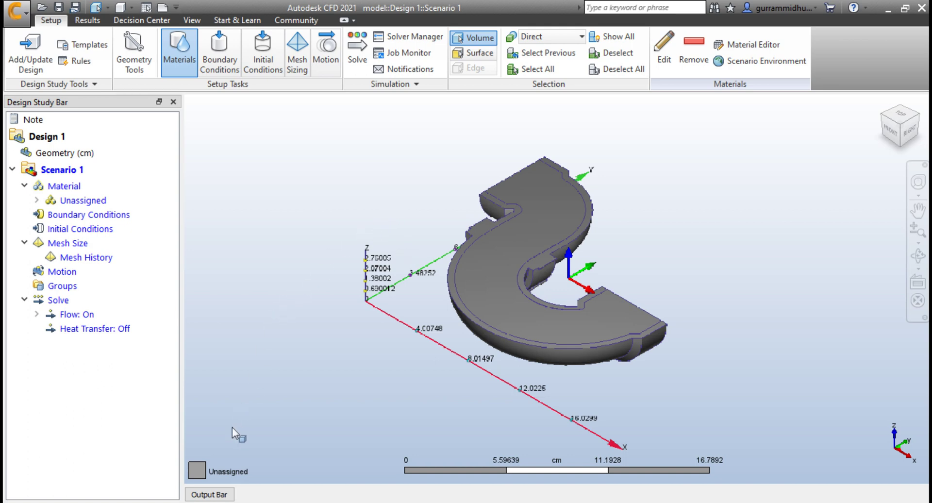
pyautogui.click(209, 494)
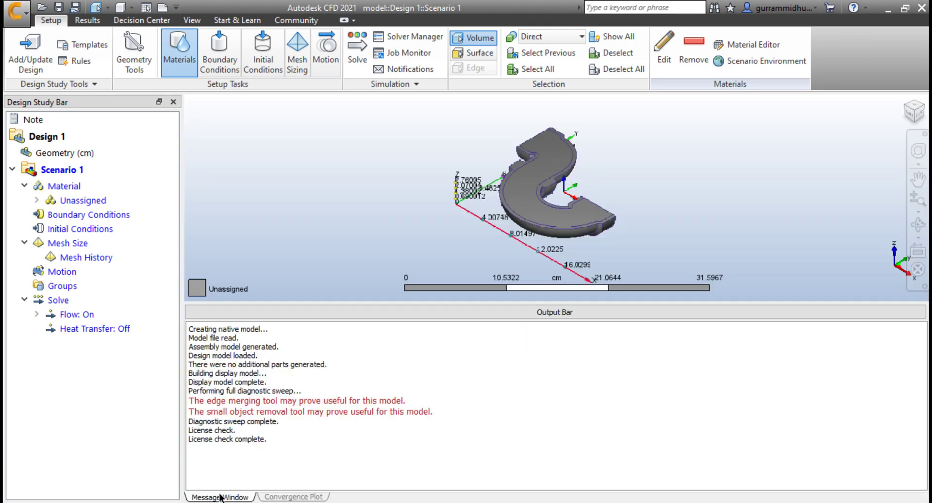
pyautogui.click(292, 313)
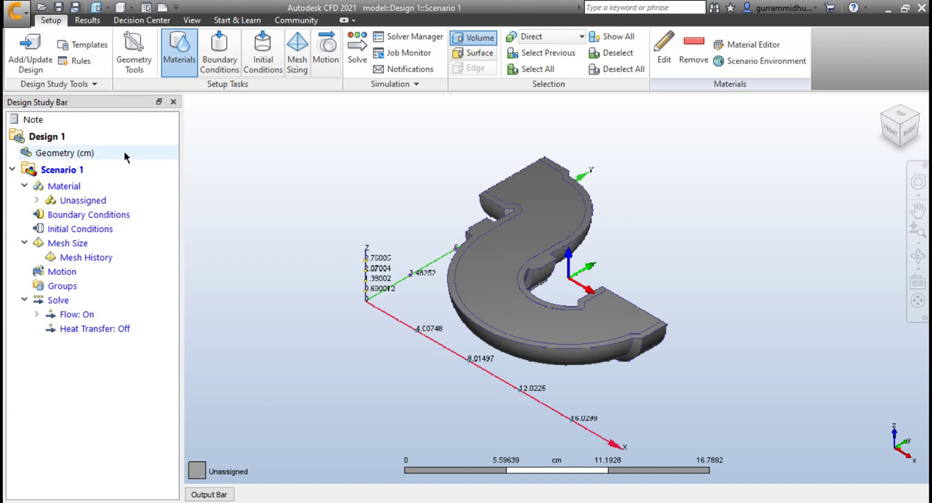
# Look over the Design 1 and Scenario 1 entries and examine the imported half P-trap from several angles.
pyautogui.moveTo(63, 139)
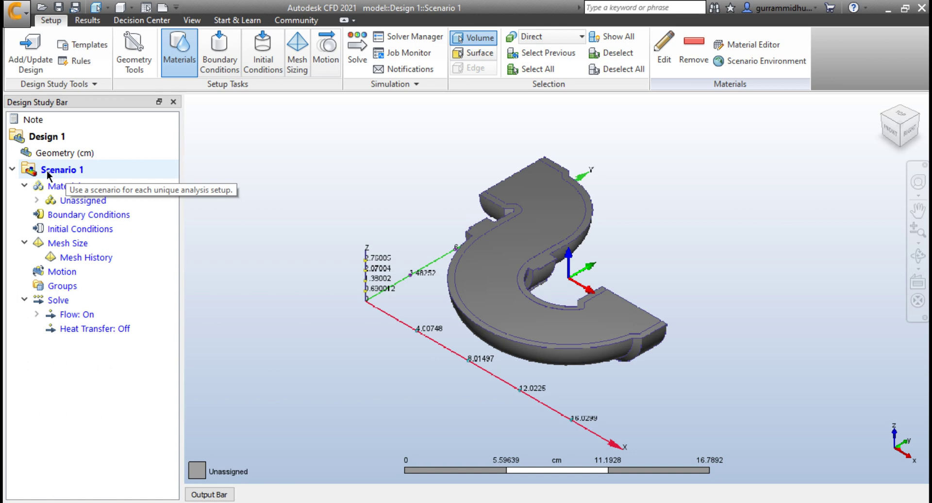
pyautogui.moveTo(64, 194)
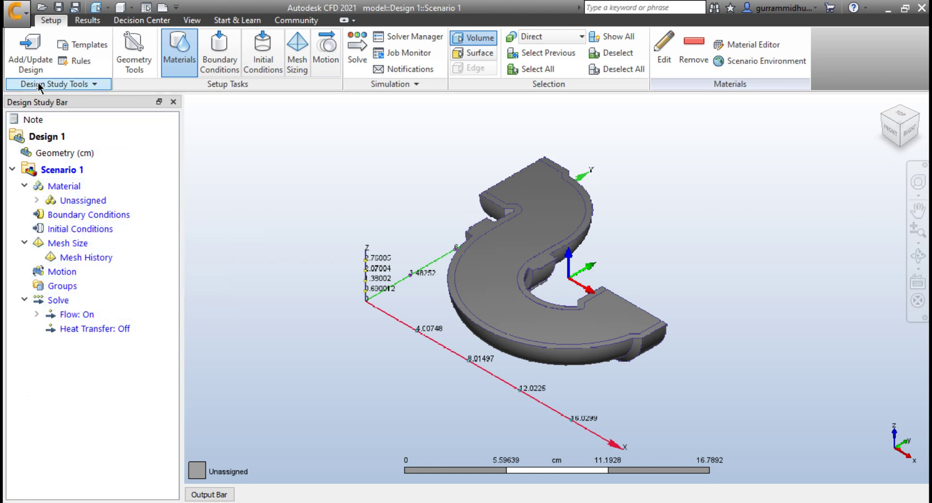
pyautogui.moveTo(433, 172); pyautogui.dragTo(410, 163, button='middle')
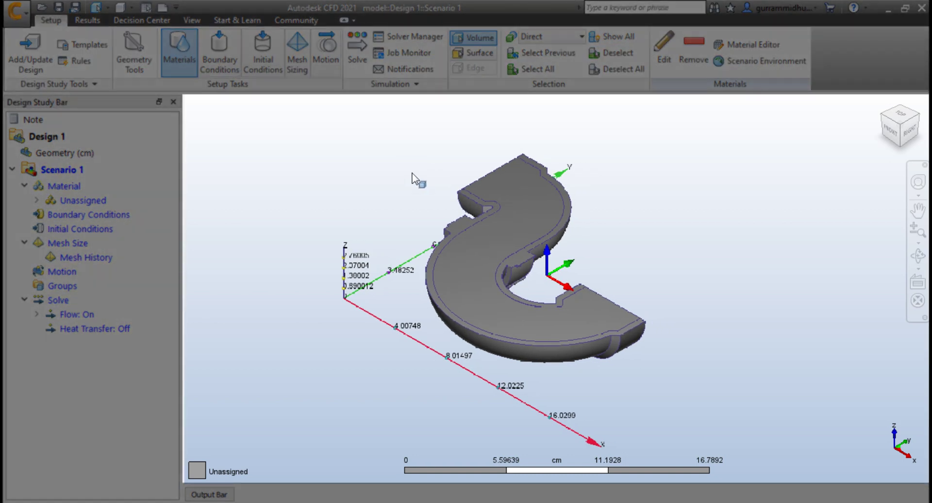
pyautogui.moveTo(424, 177); pyautogui.dragTo(415, 162, button='middle')
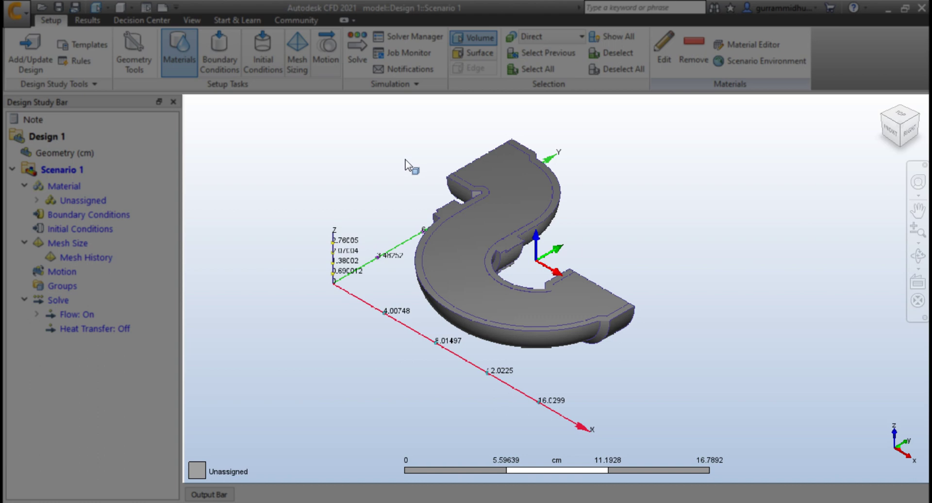
pyautogui.moveTo(406, 165)
pyautogui.keyDown('shift'); pyautogui.mouseDown(button='middle')
pyautogui.moveTo(461, 288)
pyautogui.moveTo(370, 280)
pyautogui.mouseUp(button='middle'); pyautogui.keyUp('shift')
pyautogui.moveTo(369, 280)
pyautogui.mouseDown(button='middle')
pyautogui.moveTo(352, 280)
pyautogui.moveTo(386, 277)
pyautogui.moveTo(374, 277)
pyautogui.mouseUp(button='middle')
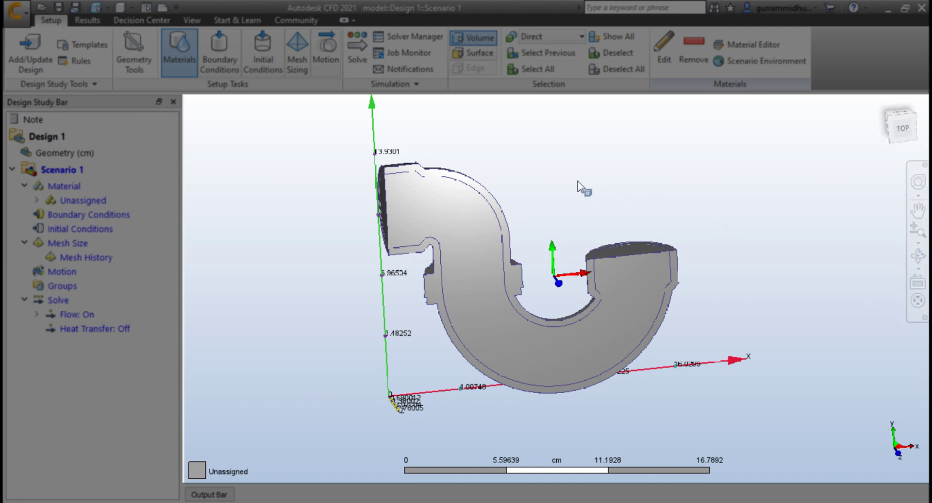
pyautogui.keyDown('shift'); pyautogui.moveTo(574, 187); pyautogui.dragTo(590, 183, button='middle'); pyautogui.keyUp('shift')
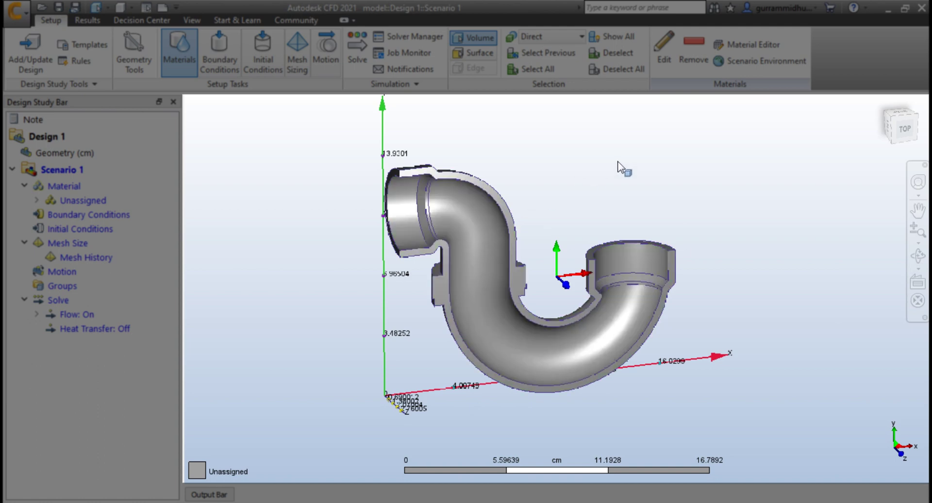
# Hide and restore the pipe body and internal fluid volume in turn to examine both parts of the half P-trap.
pyautogui.keyDown('ctrl'); pyautogui.middleClick(649, 243); pyautogui.keyUp('ctrl')
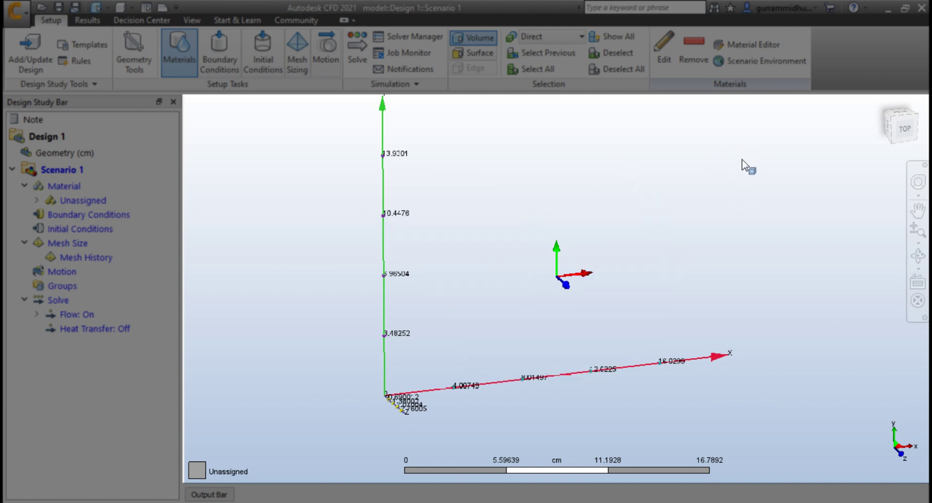
pyautogui.keyDown('ctrl'); pyautogui.middleClick(737, 155); pyautogui.keyUp('ctrl')
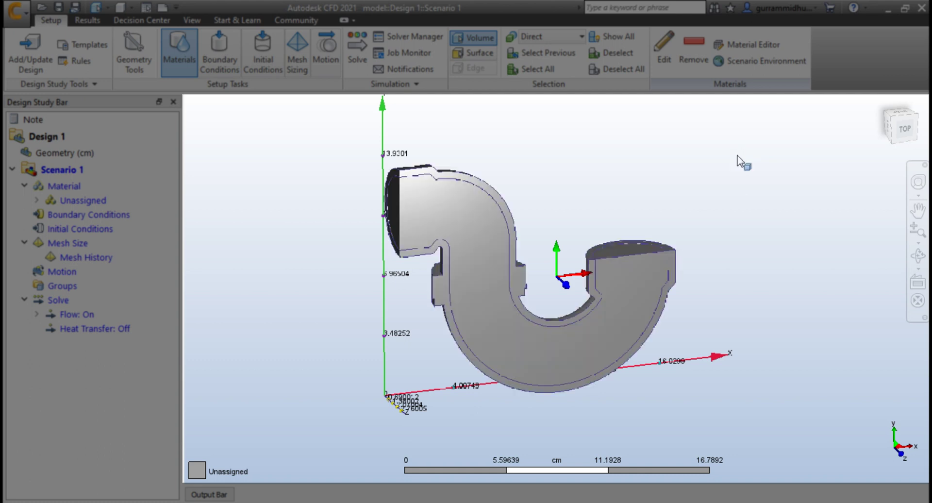
pyautogui.keyDown('ctrl'); pyautogui.middleClick(671, 156); pyautogui.keyUp('ctrl')
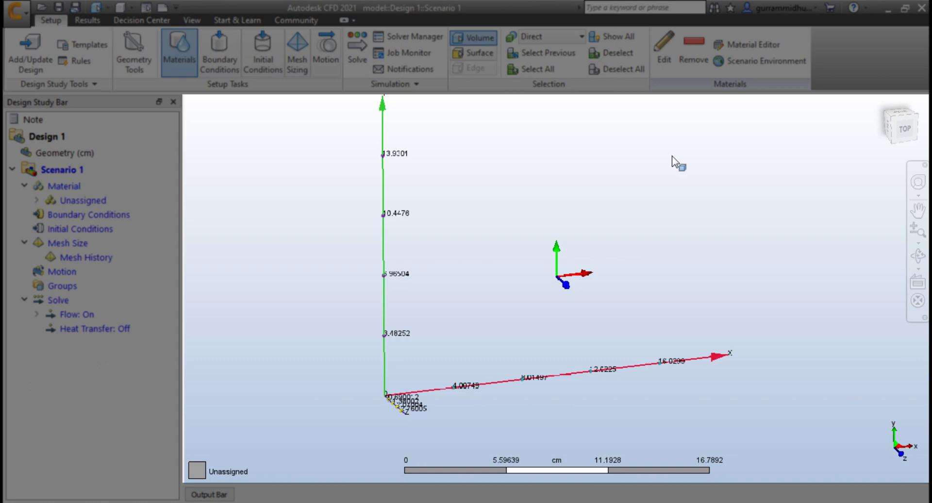
pyautogui.keyDown('ctrl'); pyautogui.middleClick(672, 156); pyautogui.keyUp('ctrl')
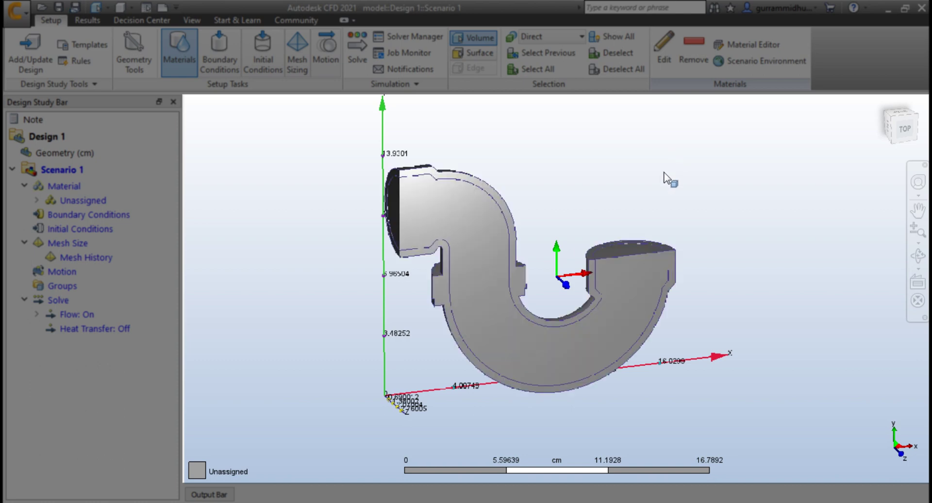
pyautogui.moveTo(664, 174); pyautogui.dragTo(643, 169, button='middle')
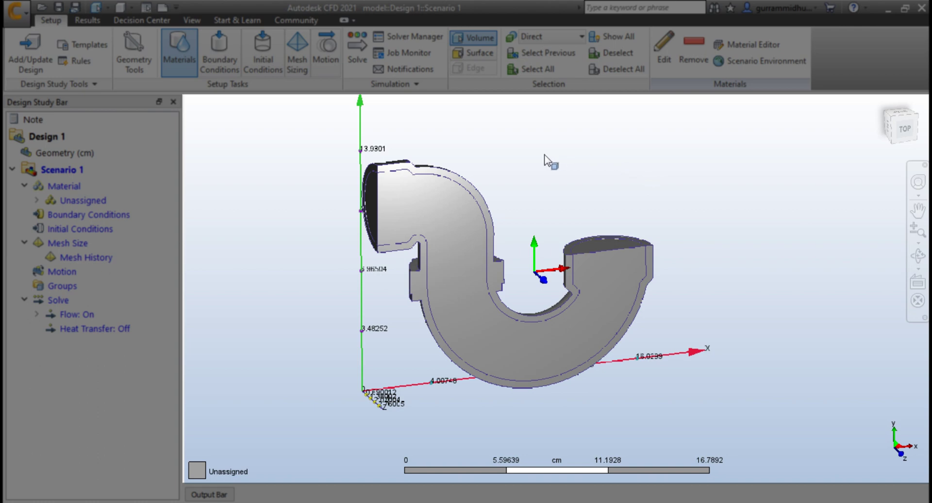
pyautogui.click(453, 209)
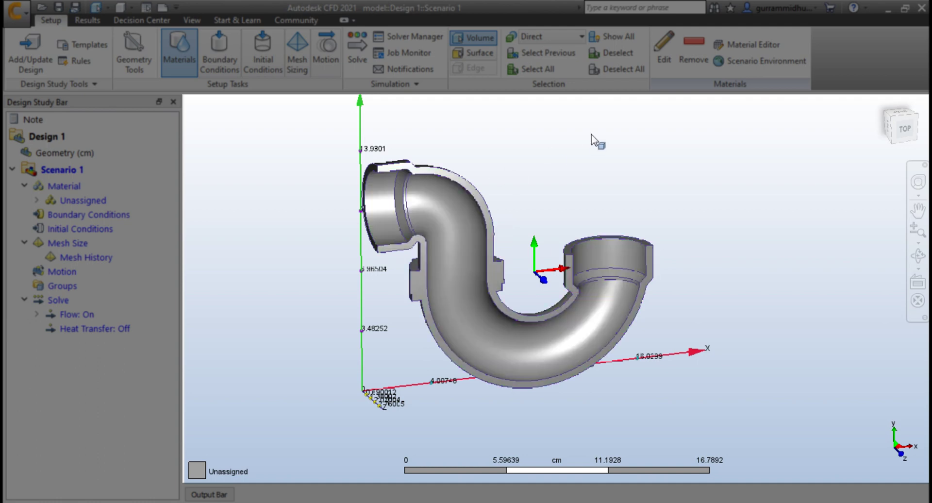
pyautogui.middleClick(479, 209)
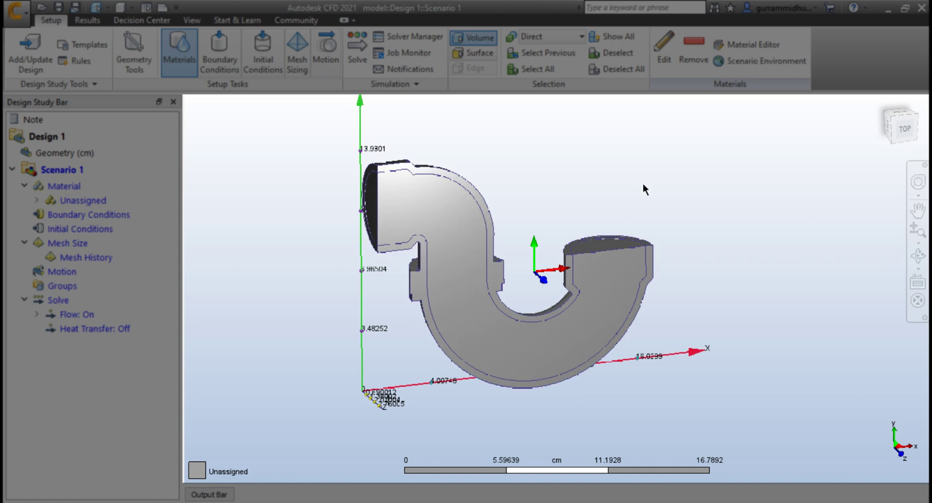
pyautogui.moveTo(641, 185); pyautogui.dragTo(621, 176, button='middle')
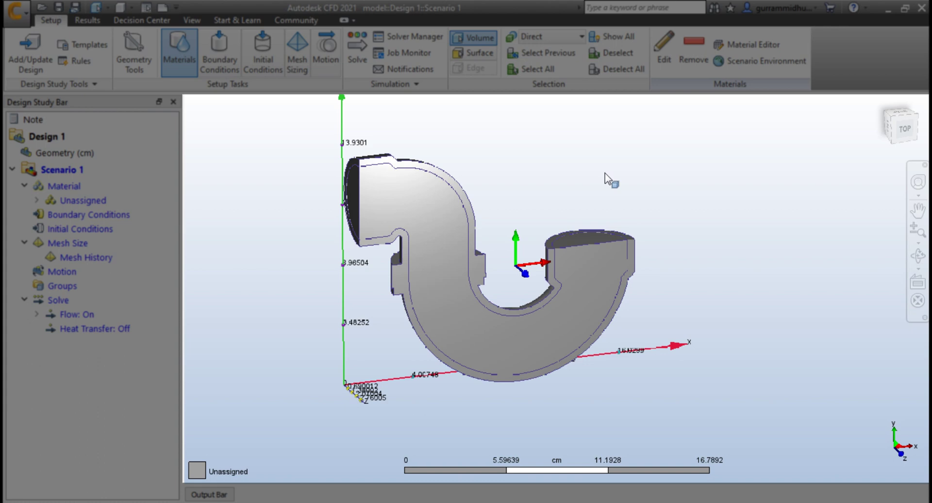
pyautogui.moveTo(605, 173); pyautogui.dragTo(591, 175, button='middle')
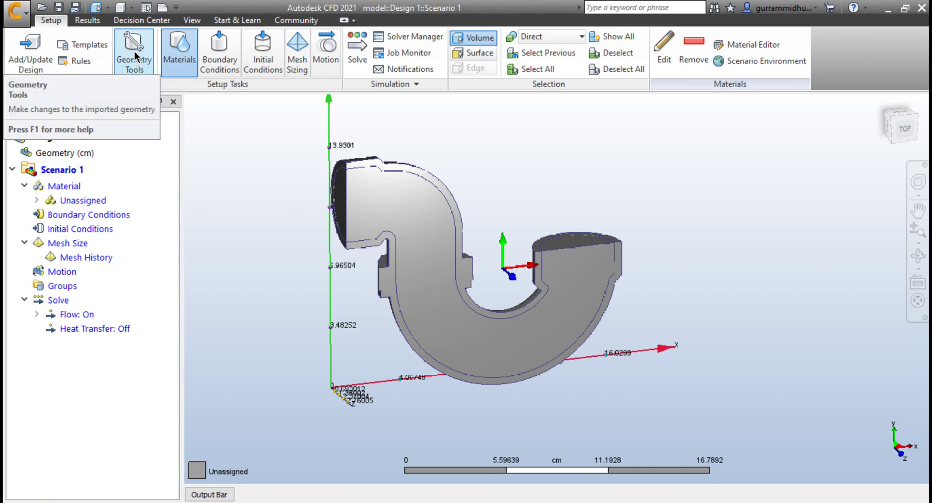
# Review the Geometry Tools edge merging options and close the window without applying any changes.
pyautogui.click(132, 48)
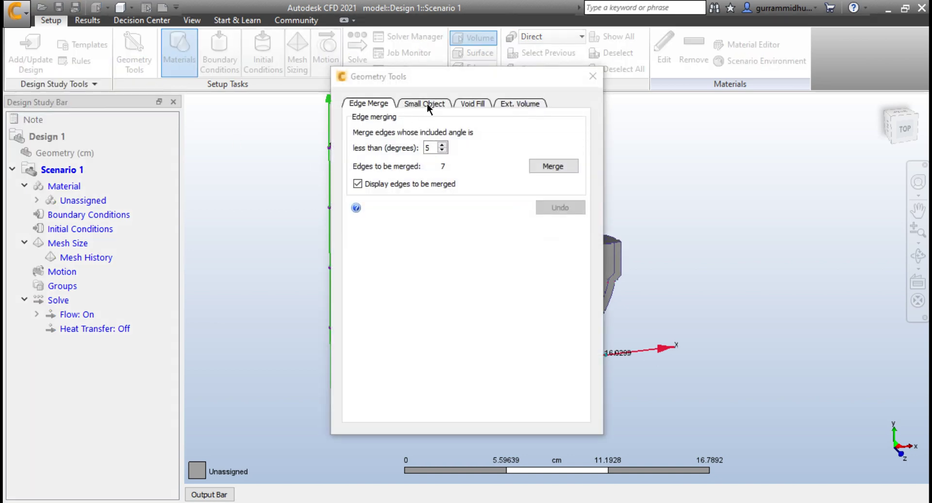
pyautogui.moveTo(435, 75); pyautogui.dragTo(333, 104)
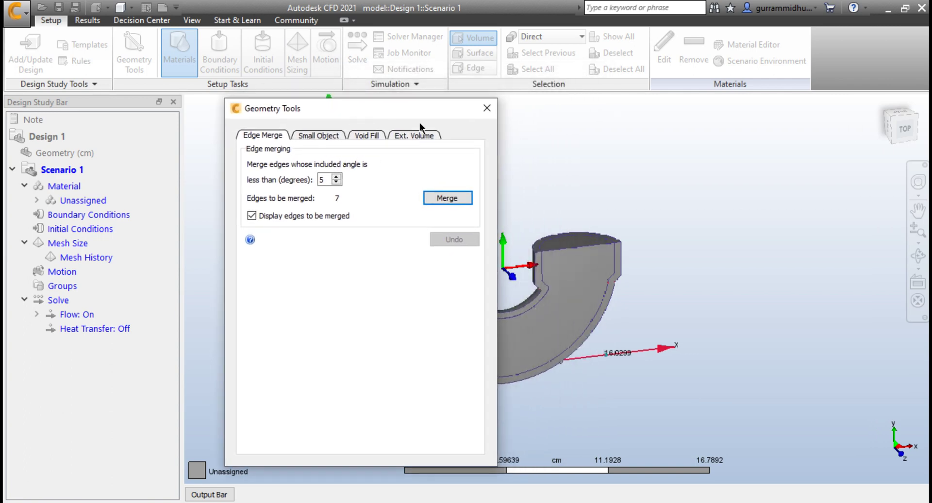
pyautogui.click(486, 108)
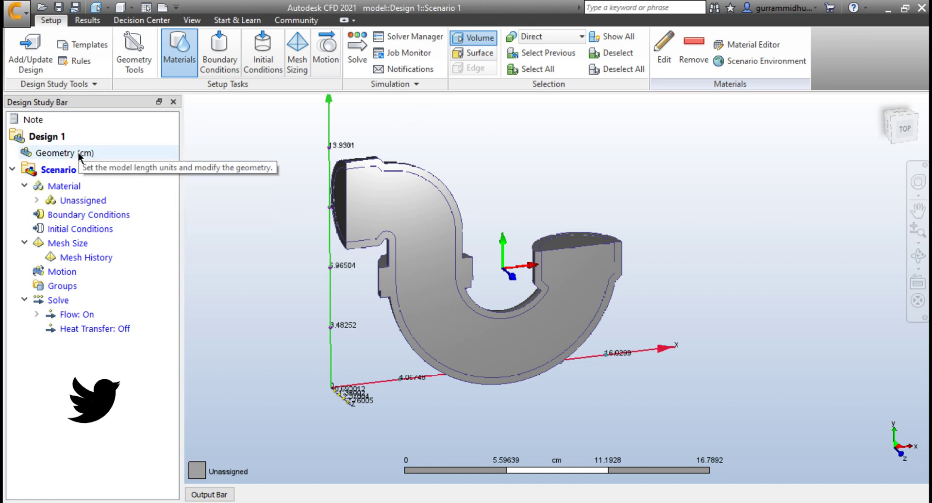
# Change the length units of the Design 1 geometry to meter.
pyautogui.rightClick(101, 153)
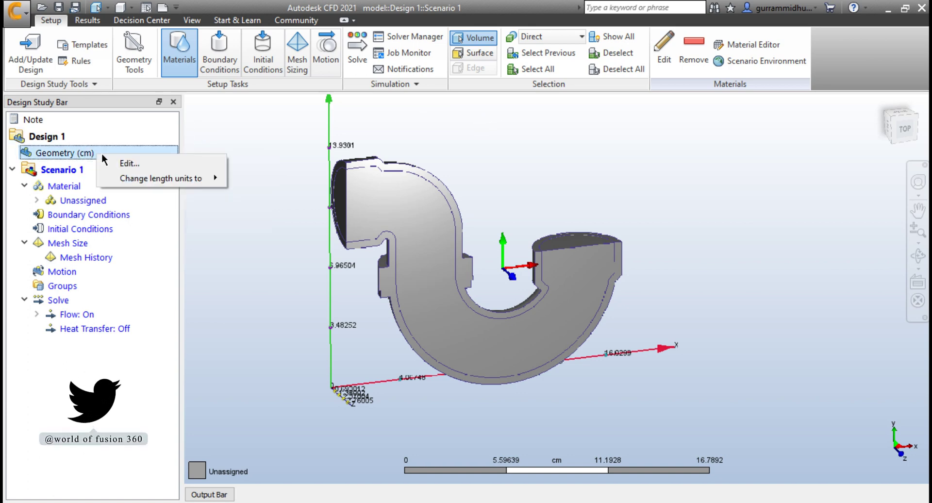
pyautogui.moveTo(144, 178)
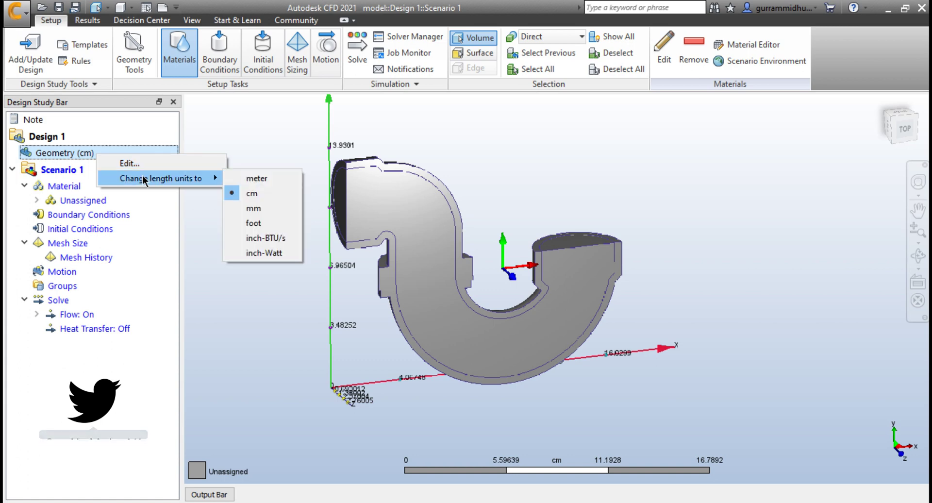
pyautogui.click(265, 180)
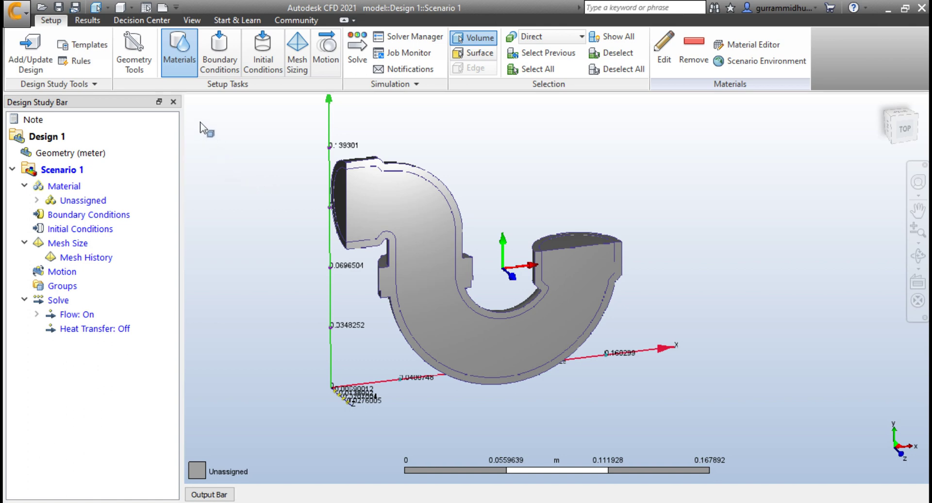
# Assign the fluid material Water from the Default database to the P-trap's internal fluid volume.
pyautogui.click(214, 55)
pyautogui.click(184, 66)
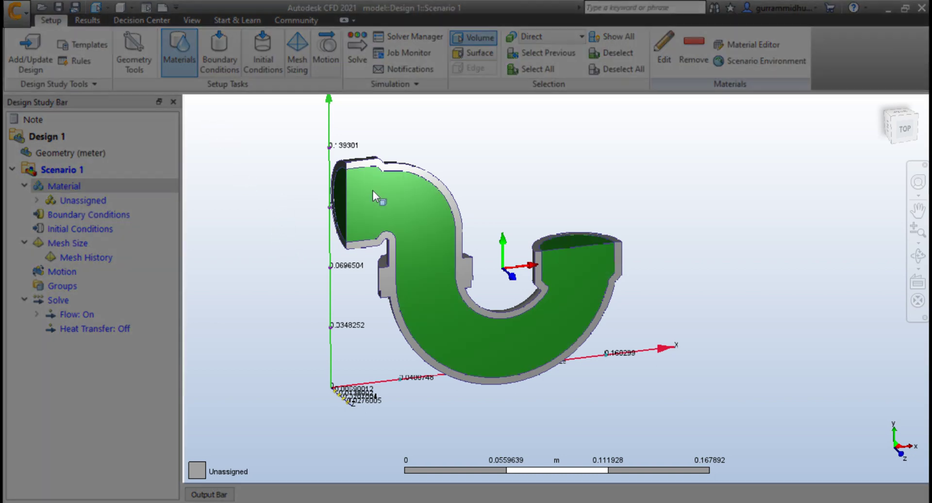
pyautogui.click(372, 191)
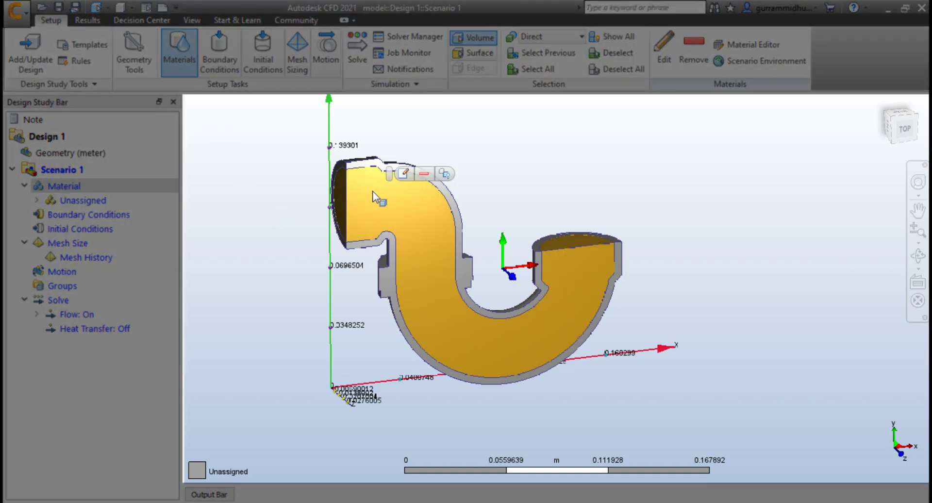
pyautogui.click(403, 174)
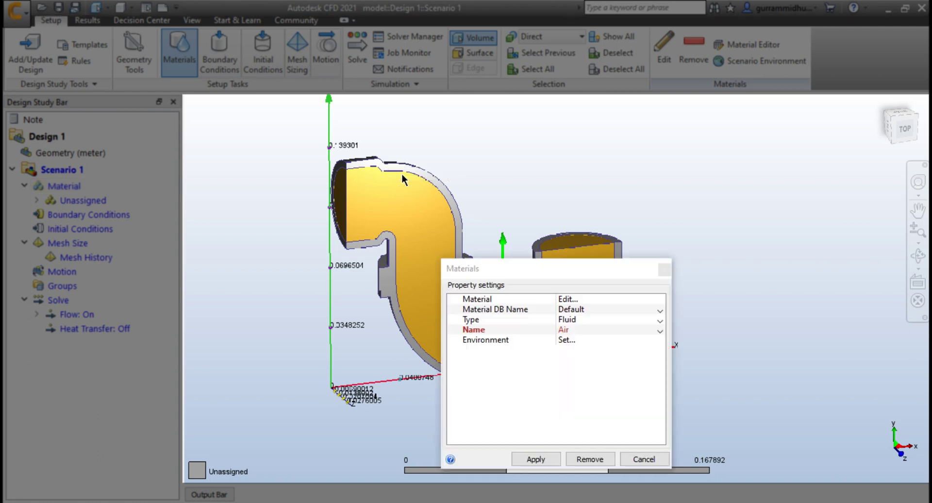
pyautogui.moveTo(509, 266); pyautogui.dragTo(529, 173)
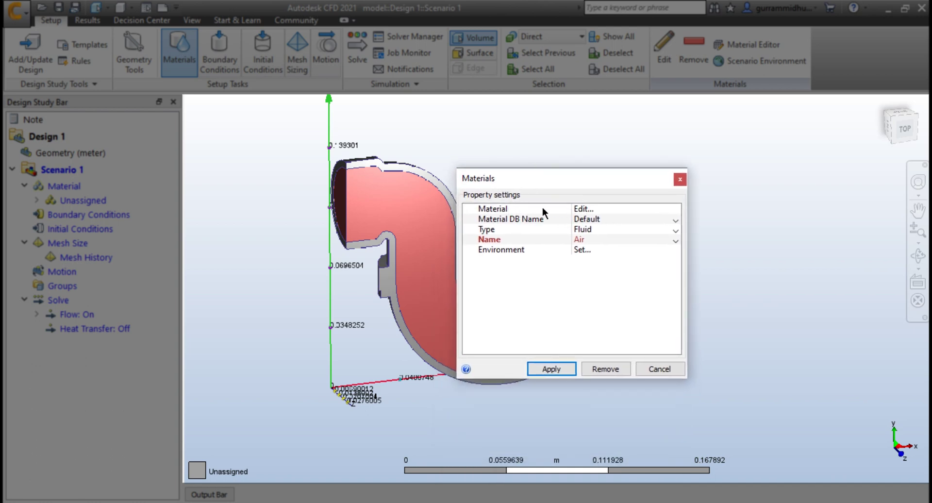
pyautogui.click(591, 227)
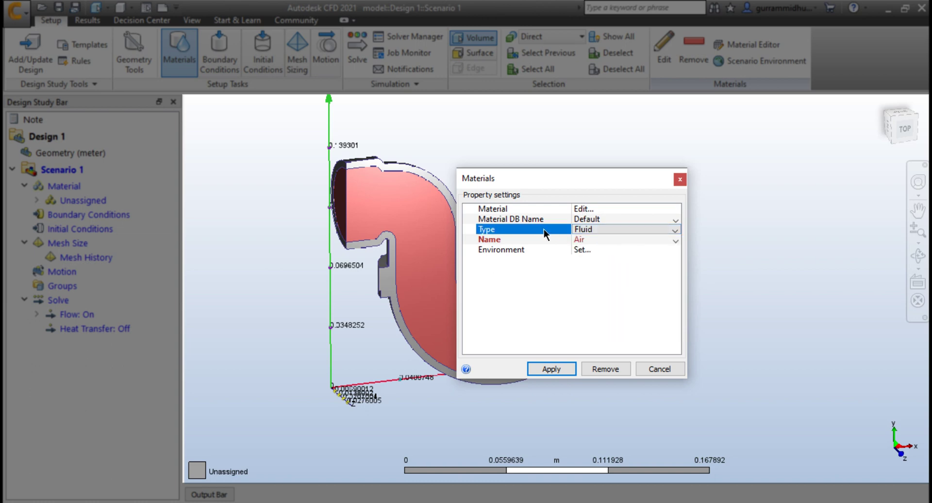
pyautogui.click(585, 232)
pyautogui.click(590, 239)
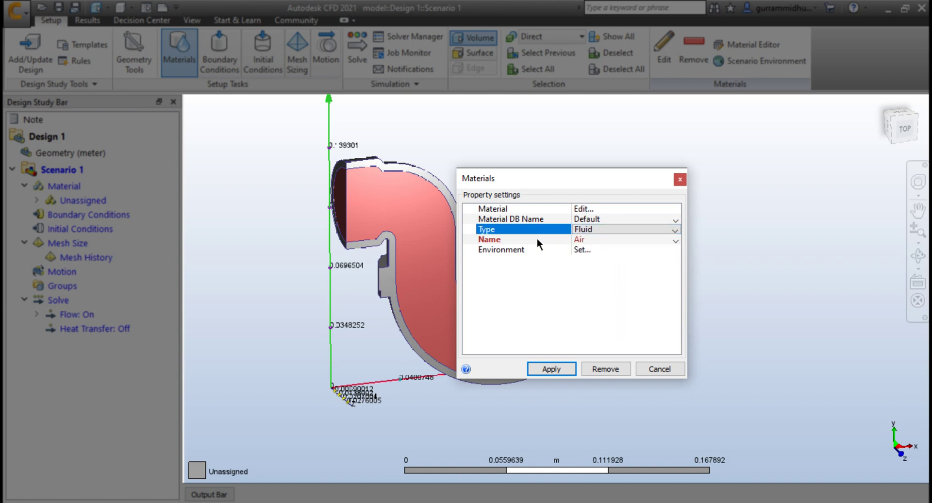
pyautogui.click(589, 239)
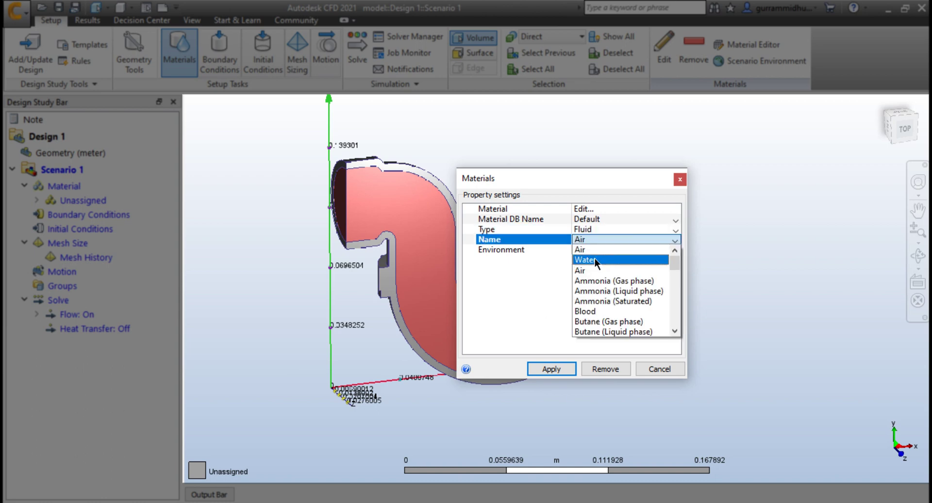
pyautogui.click(595, 259)
pyautogui.moveTo(566, 178); pyautogui.dragTo(766, 143)
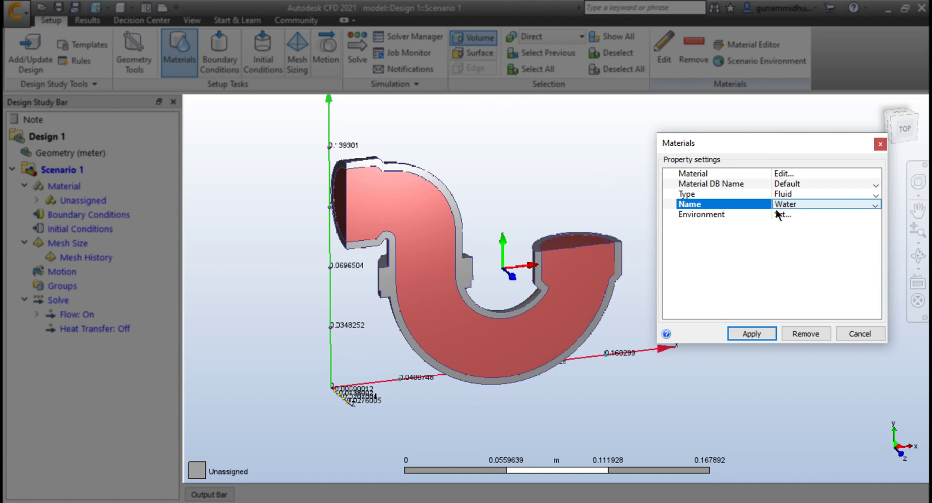
pyautogui.click(752, 334)
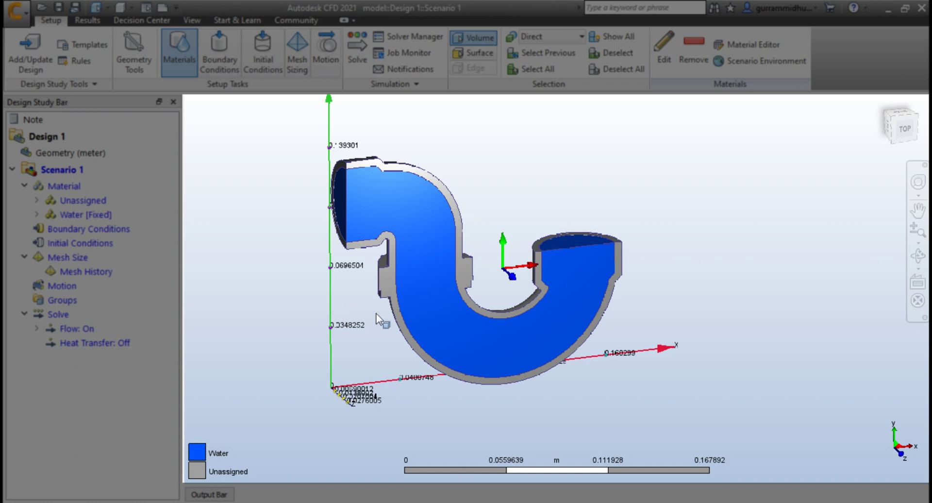
# Assign a material of type Solid named ABS (Molded) to the P-trap's pipe wall.
pyautogui.click(383, 276)
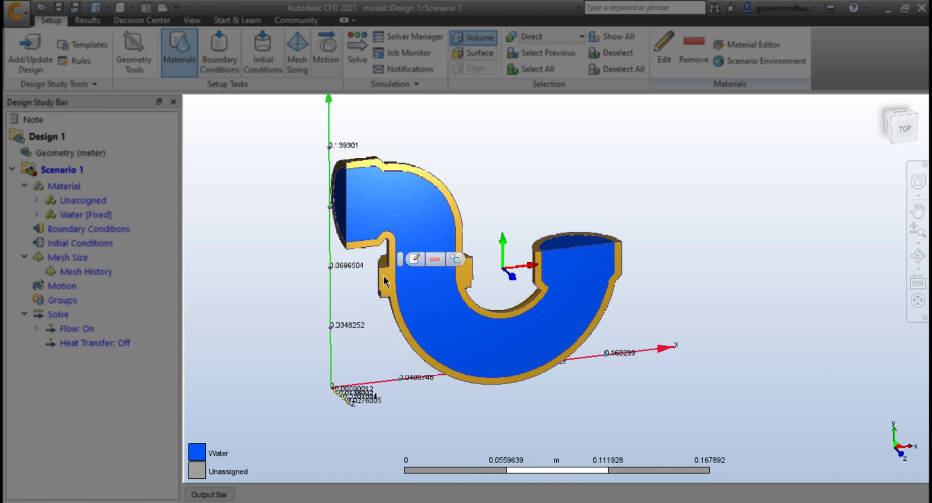
pyautogui.click(413, 261)
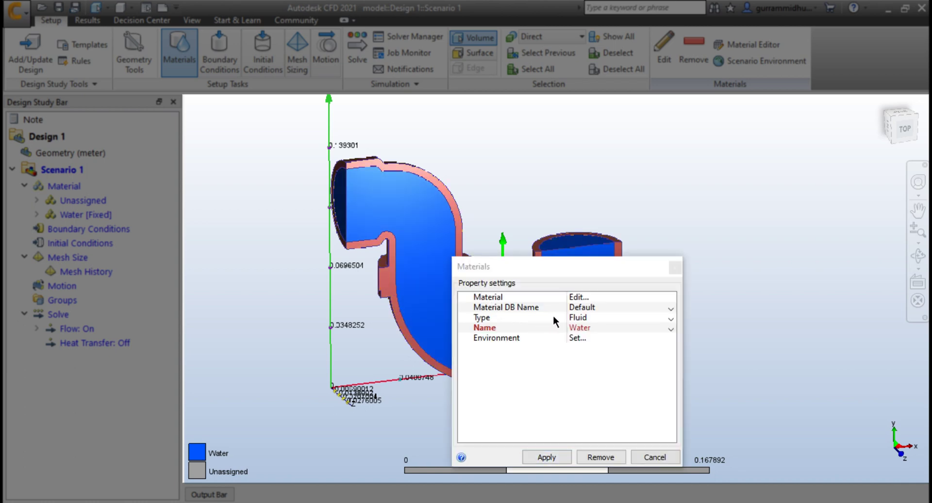
pyautogui.click(584, 315)
pyautogui.click(587, 340)
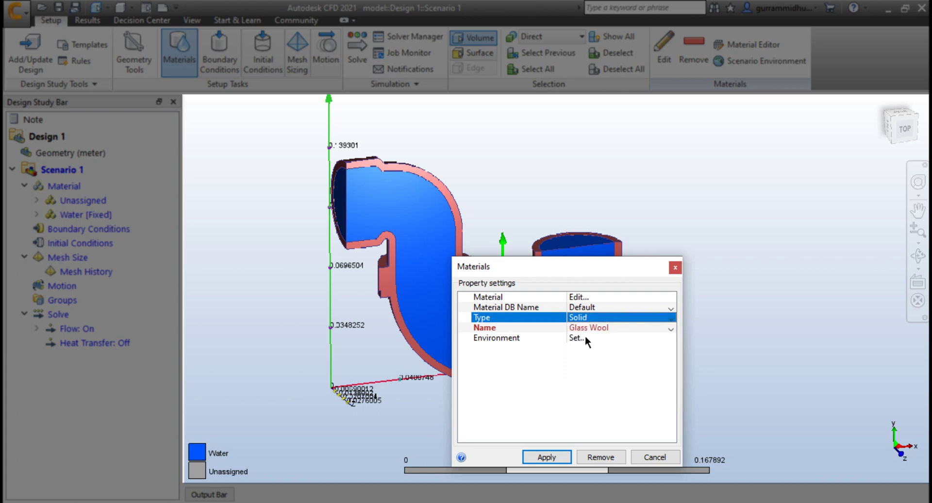
pyautogui.click(607, 328)
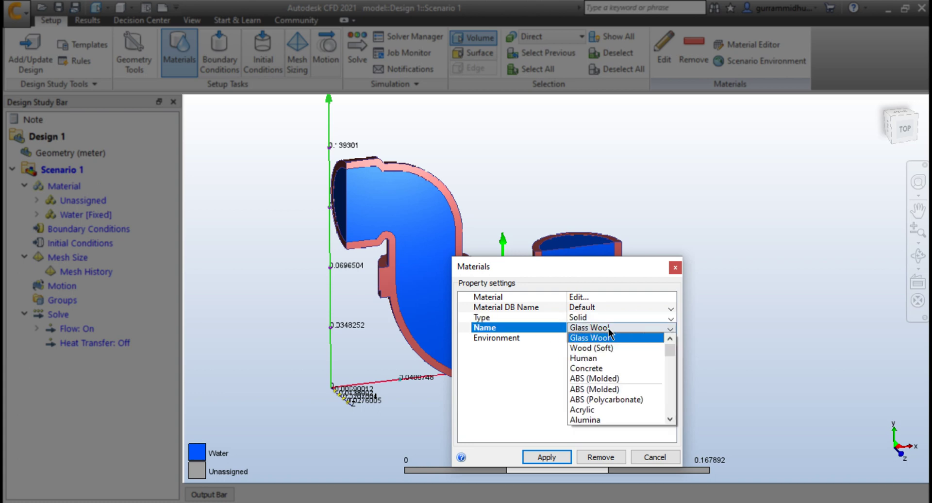
pyautogui.click(612, 389)
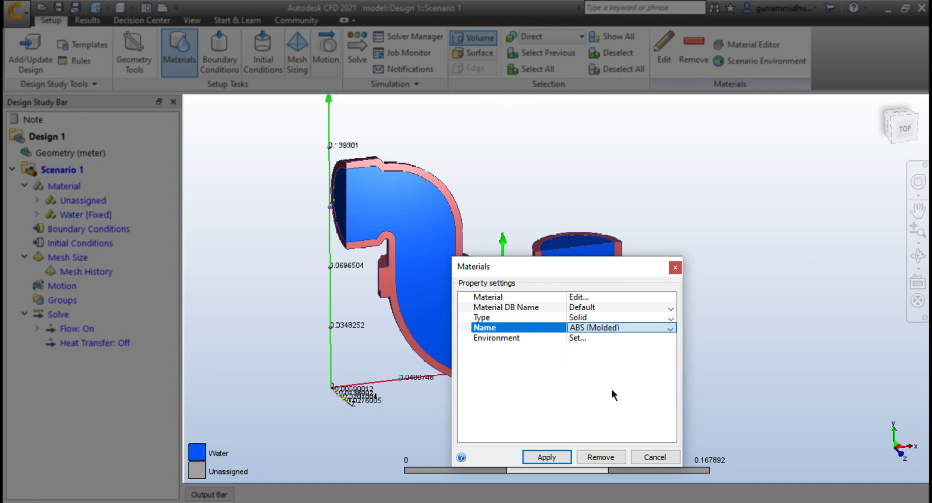
pyautogui.click(560, 455)
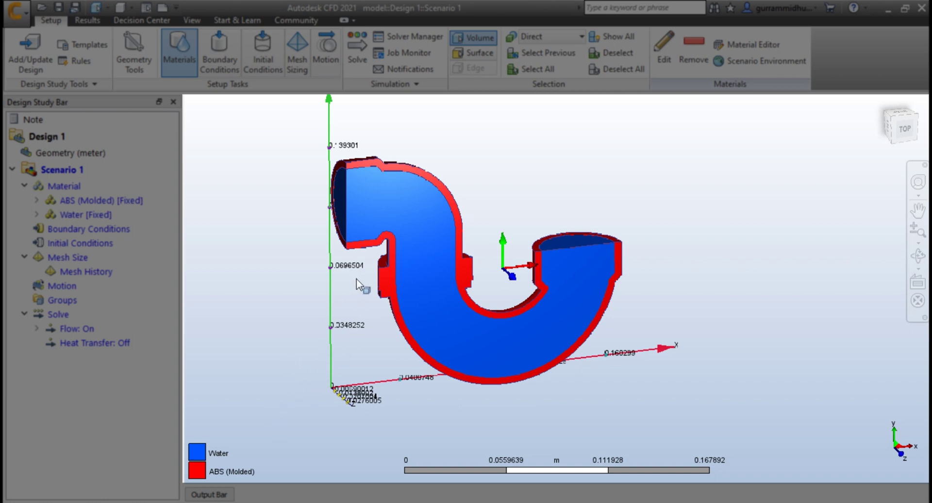
# Switch to the Boundary Conditions setup task with surface selection active.
pyautogui.keyDown('shift'); pyautogui.moveTo(357, 279); pyautogui.dragTo(386, 253, button='middle'); pyautogui.keyUp('shift')
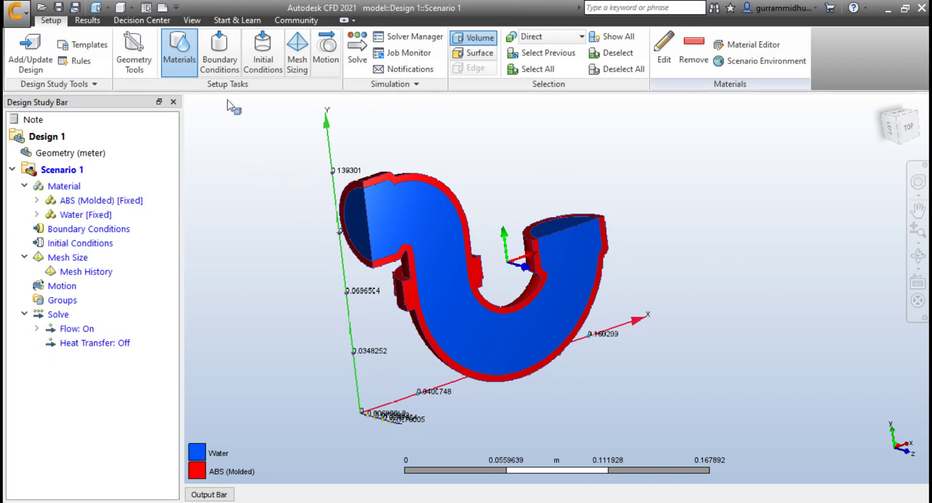
pyautogui.click(217, 43)
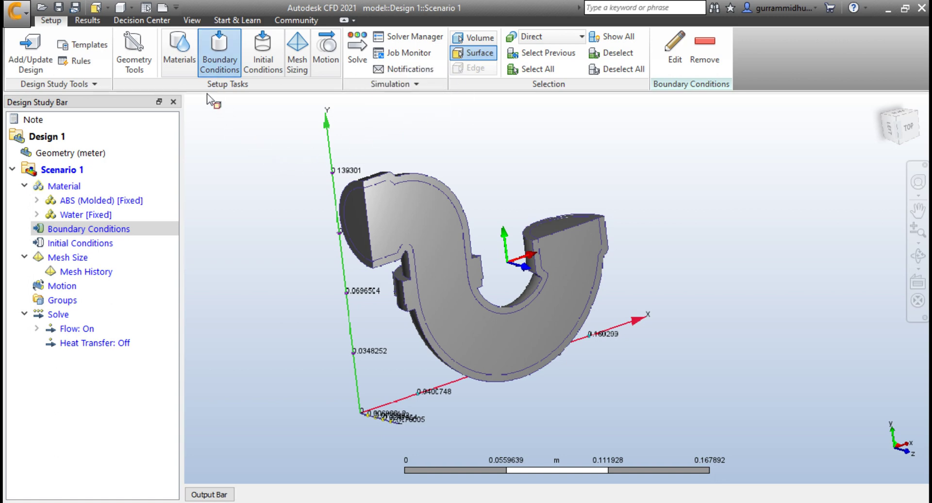
pyautogui.click(181, 63)
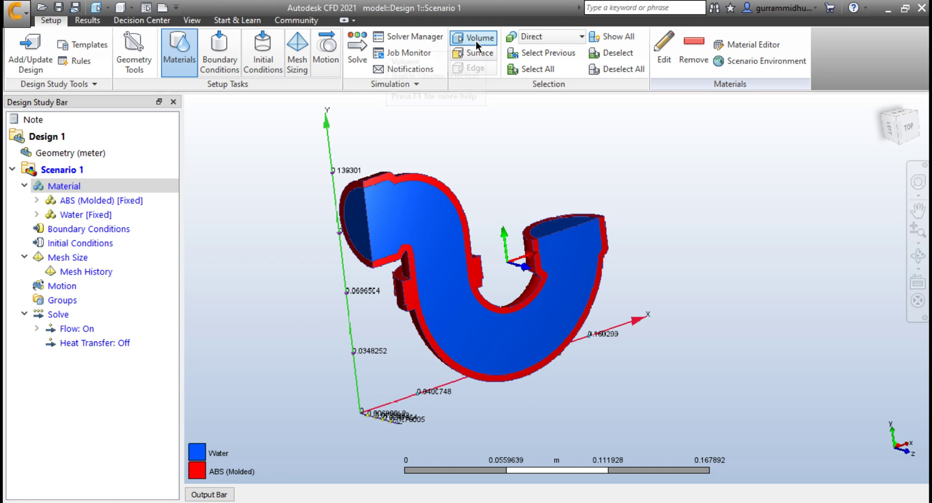
pyautogui.click(231, 62)
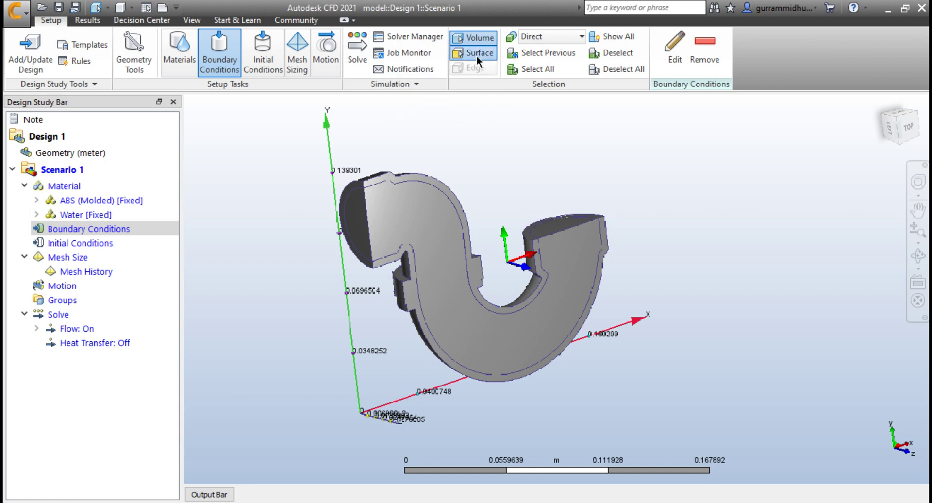
# Define a steady-state normal Velocity condition of 1 m/s on the water's upward-facing opening at the U-bend's short leg.
pyautogui.moveTo(606, 175)
pyautogui.keyDown('shift'); pyautogui.mouseDown(button='middle')
pyautogui.moveTo(585, 165)
pyautogui.moveTo(559, 210)
pyautogui.moveTo(557, 173)
pyautogui.moveTo(592, 183)
pyautogui.mouseUp(button='middle'); pyautogui.keyUp('shift')
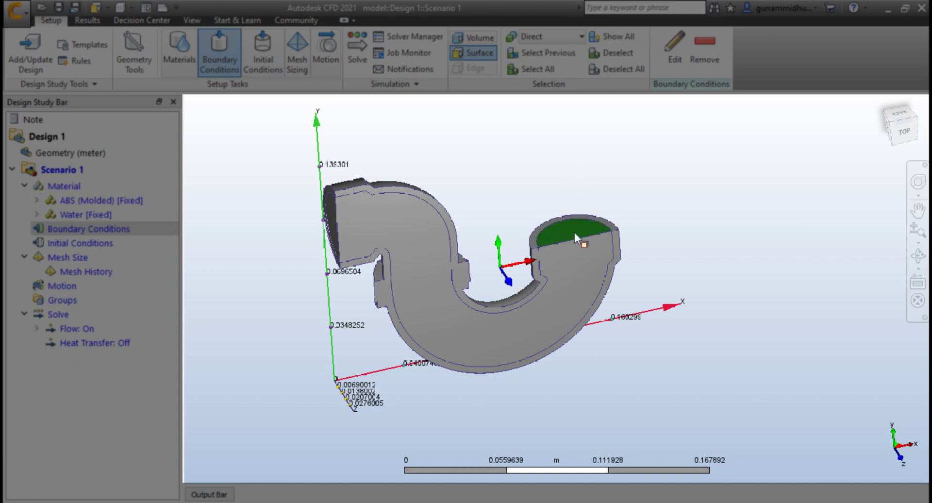
pyautogui.moveTo(575, 229); pyautogui.dragTo(575, 248, button='middle')
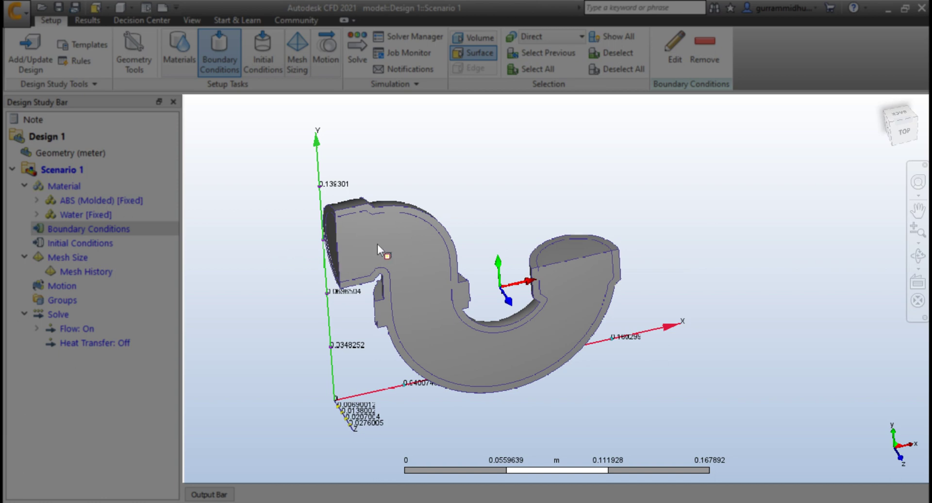
pyautogui.keyDown('shift'); pyautogui.moveTo(567, 200); pyautogui.dragTo(540, 180, button='middle'); pyautogui.keyUp('shift')
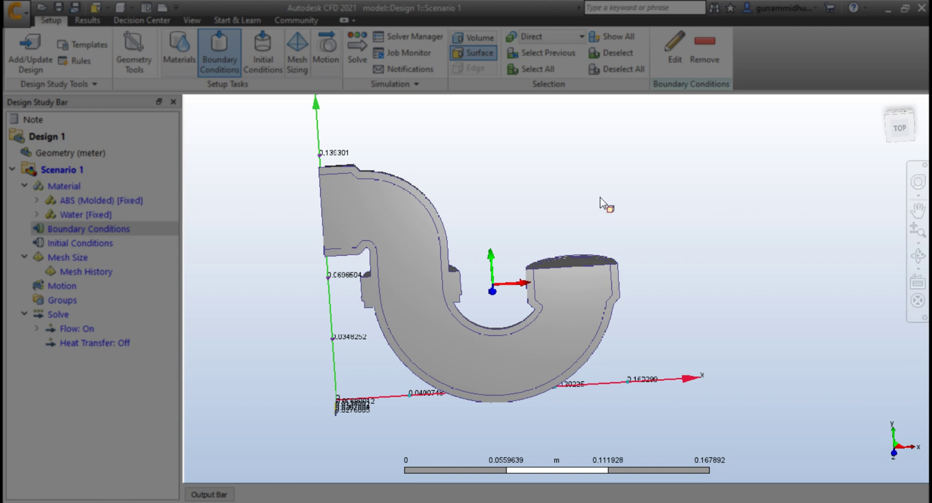
pyautogui.keyDown('shift'); pyautogui.moveTo(545, 197); pyautogui.dragTo(553, 206, button='middle'); pyautogui.keyUp('shift')
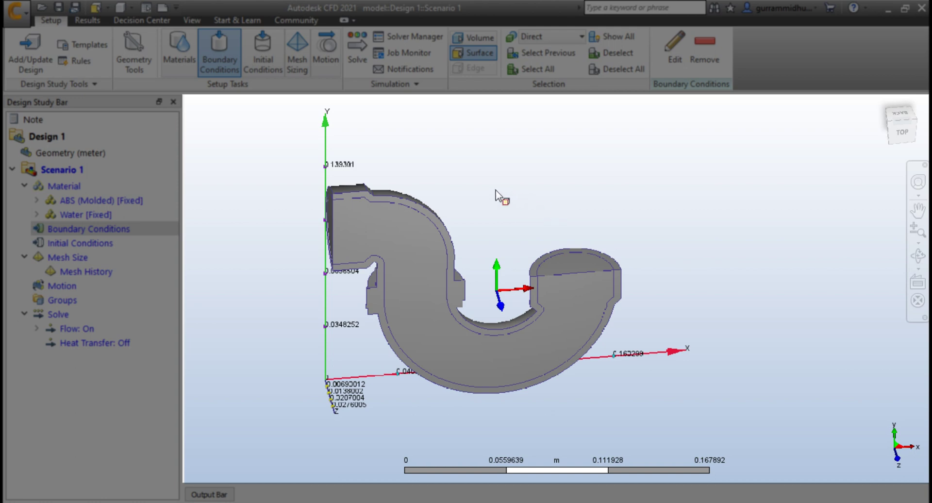
pyautogui.click(575, 265)
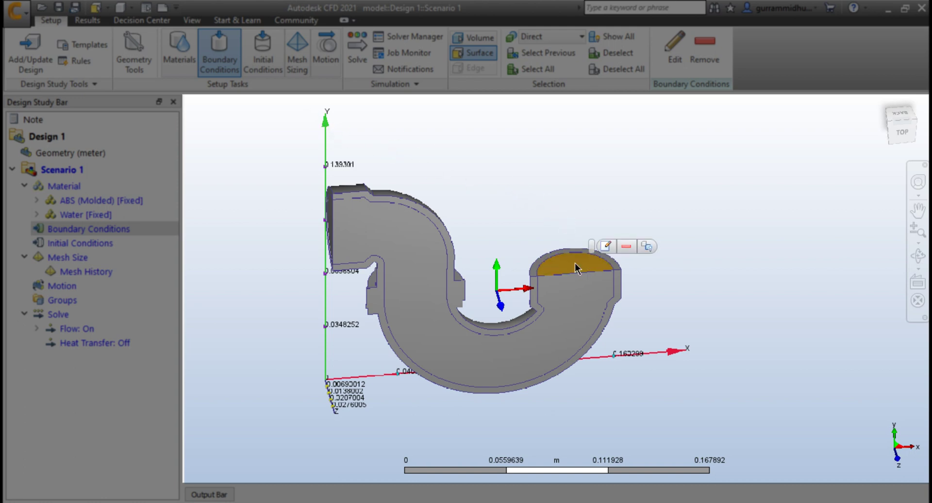
pyautogui.click(606, 247)
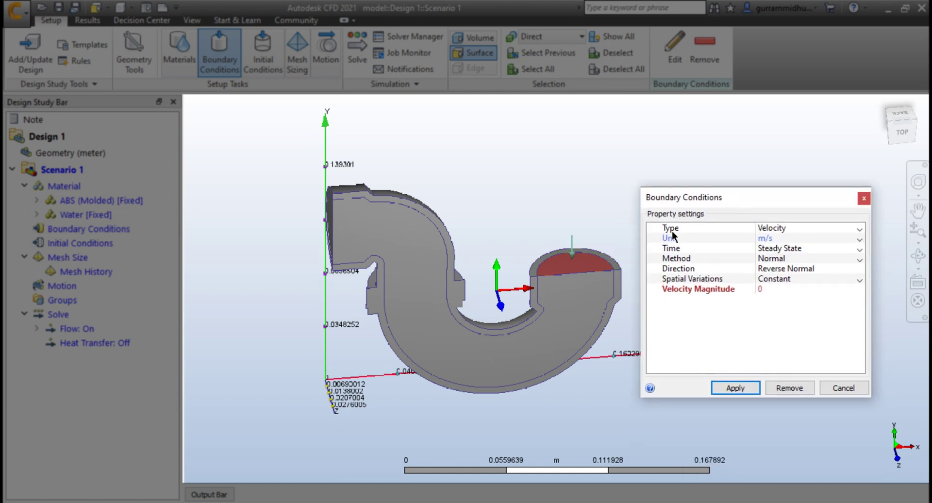
pyautogui.click(791, 228)
pyautogui.click(776, 228)
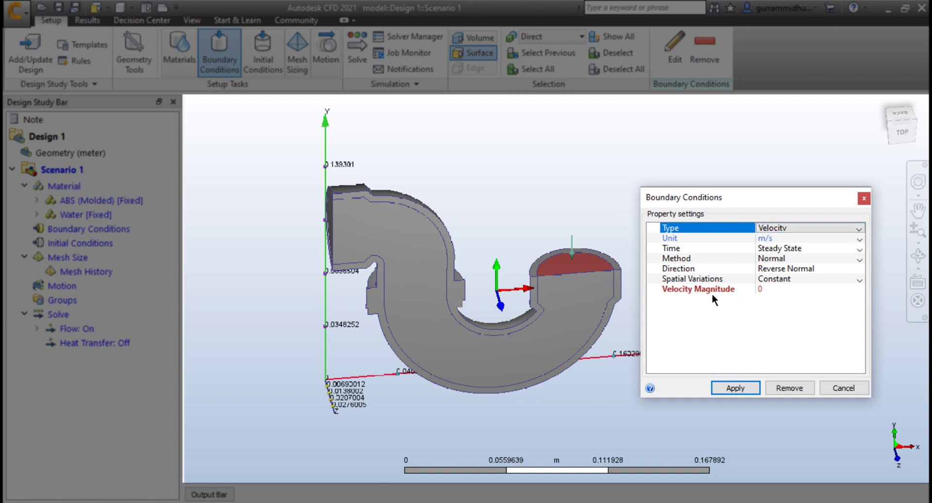
pyautogui.click(767, 291)
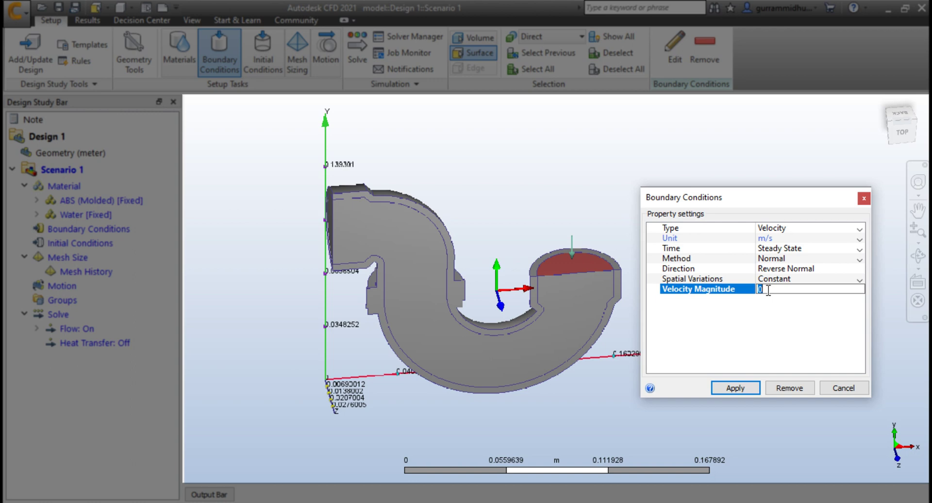
pyautogui.write('1')
# Check the velocity direction with Reverse Normal, leave the arrow pointing into the pipe, and apply the condition.
pyautogui.scroll(3, 543, 264)
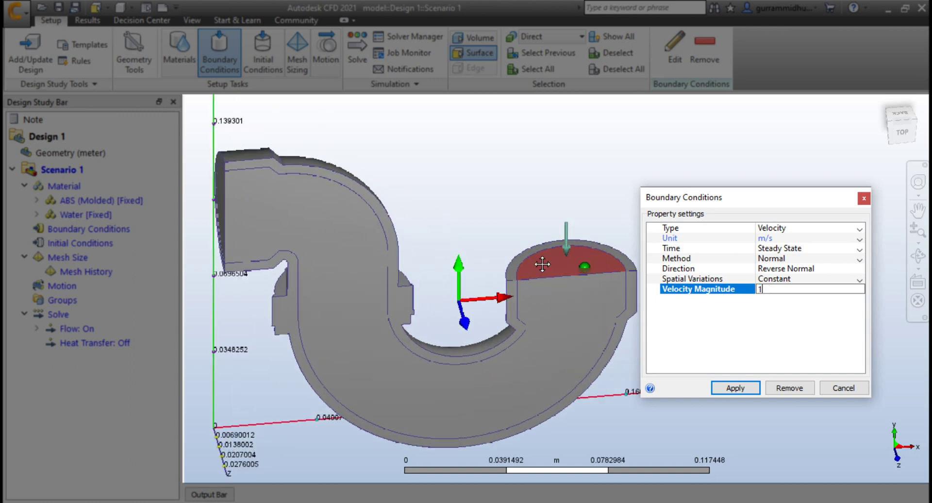
pyautogui.scroll(2, 546, 267)
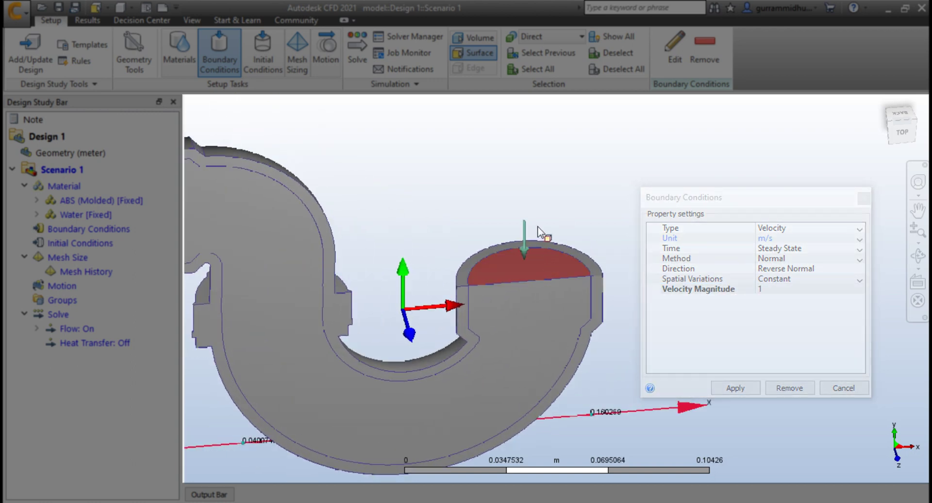
pyautogui.moveTo(542, 214); pyautogui.dragTo(546, 214, button='middle')
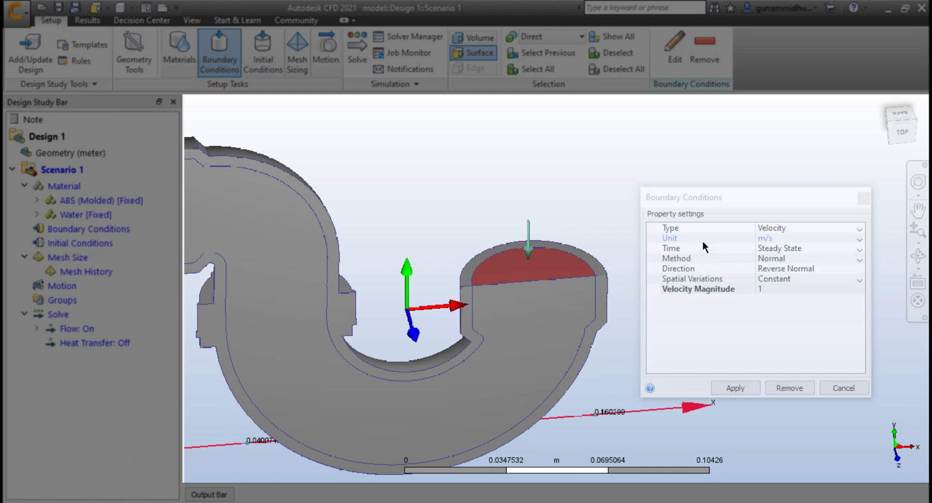
pyautogui.click(779, 269)
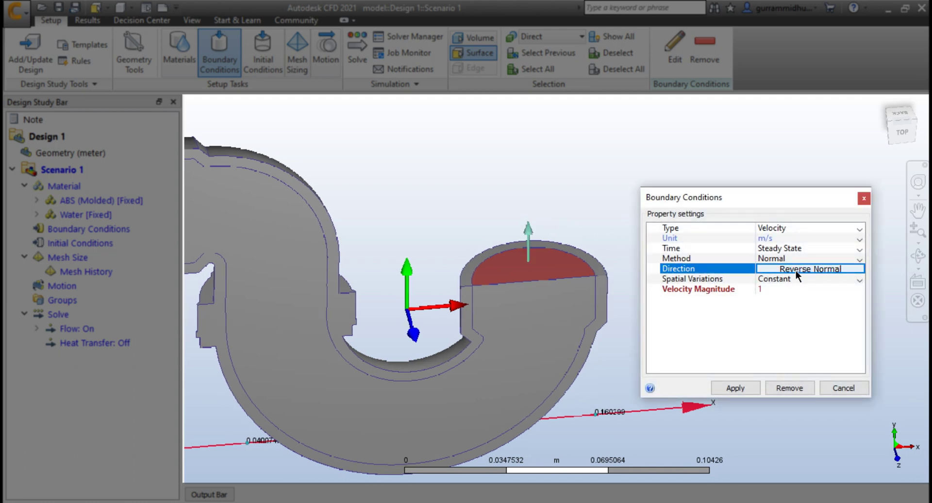
pyautogui.moveTo(516, 183); pyautogui.dragTo(537, 182, button='middle')
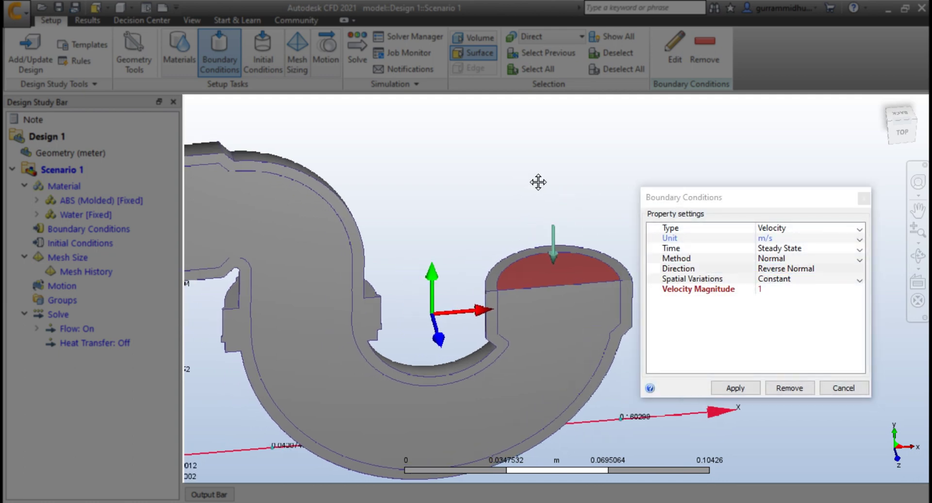
pyautogui.scroll(-2, 537, 182)
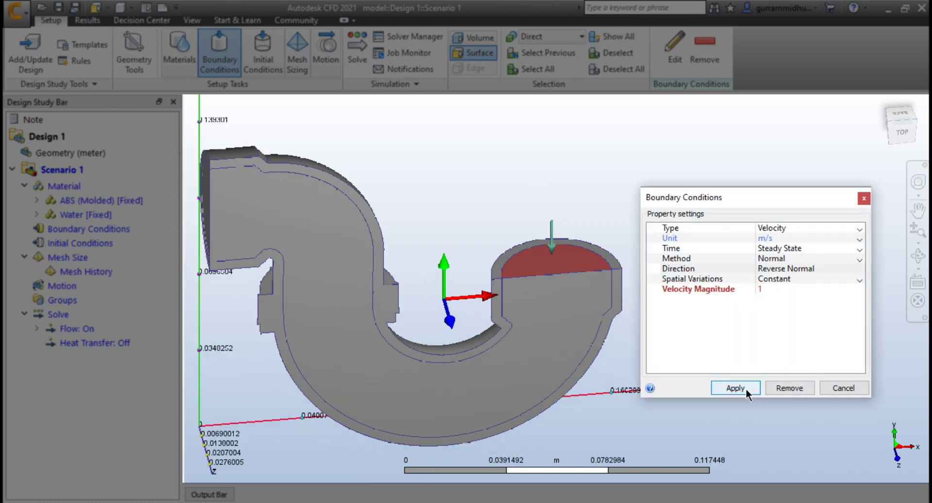
pyautogui.click(735, 388)
# Add a steady-state static Temperature condition of 25 Celsius to the same water inlet face.
pyautogui.moveTo(572, 198); pyautogui.dragTo(618, 194, button='middle')
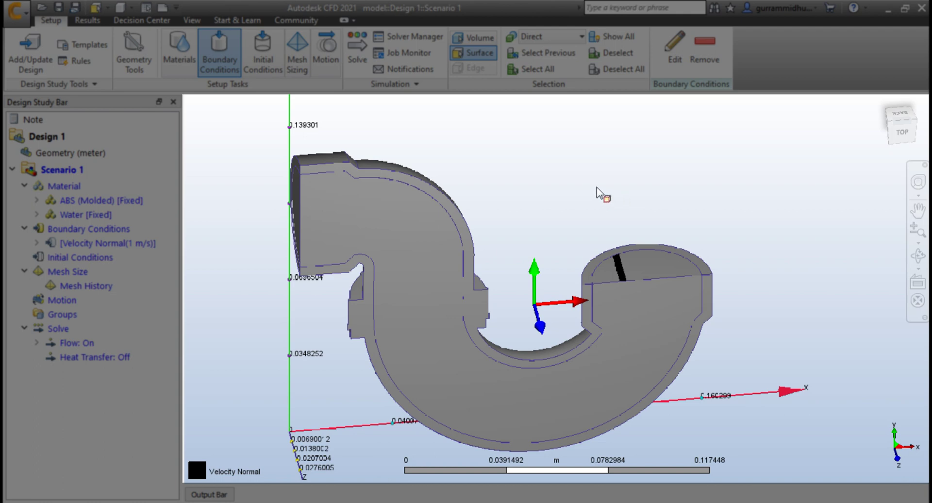
pyautogui.keyDown('shift'); pyautogui.moveTo(601, 188); pyautogui.dragTo(657, 193, button='middle'); pyautogui.keyUp('shift')
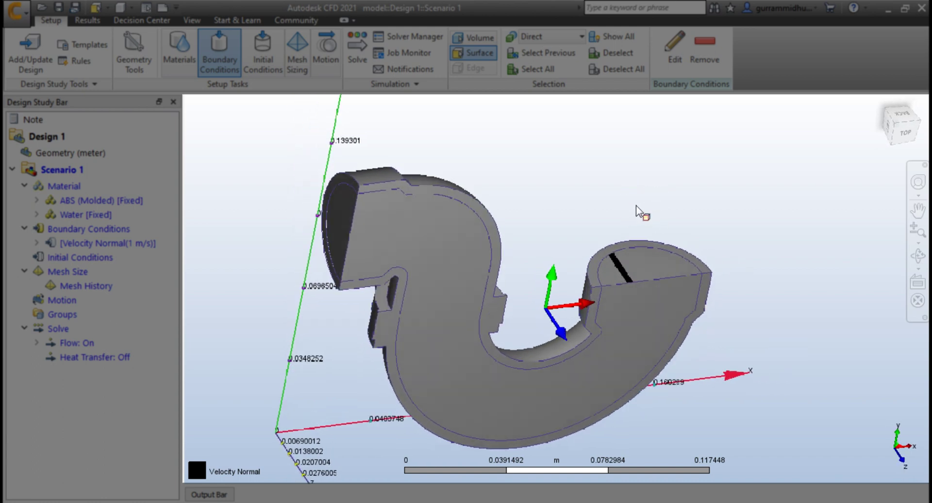
pyautogui.click(649, 261)
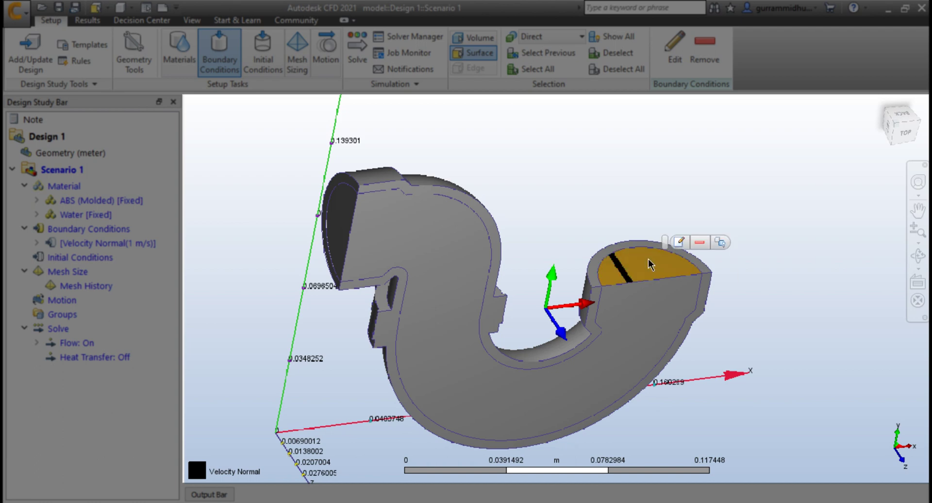
pyautogui.click(680, 243)
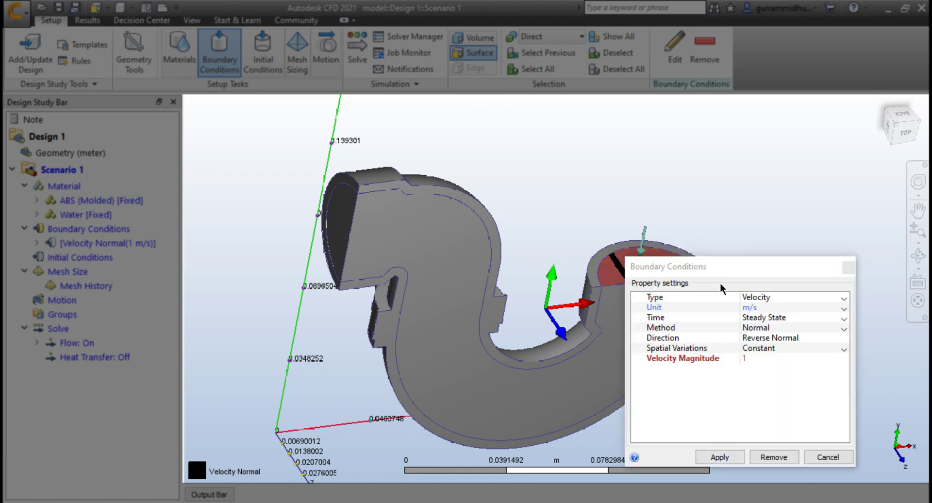
pyautogui.click(770, 297)
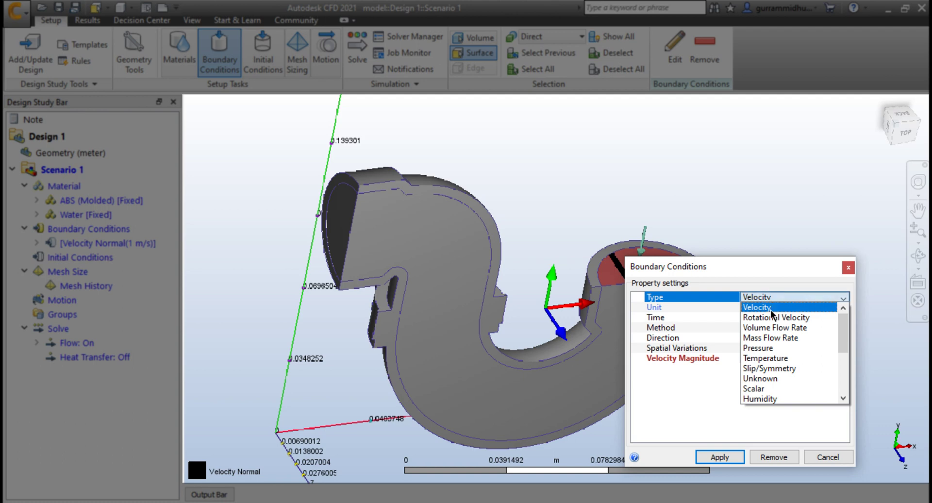
pyautogui.click(771, 358)
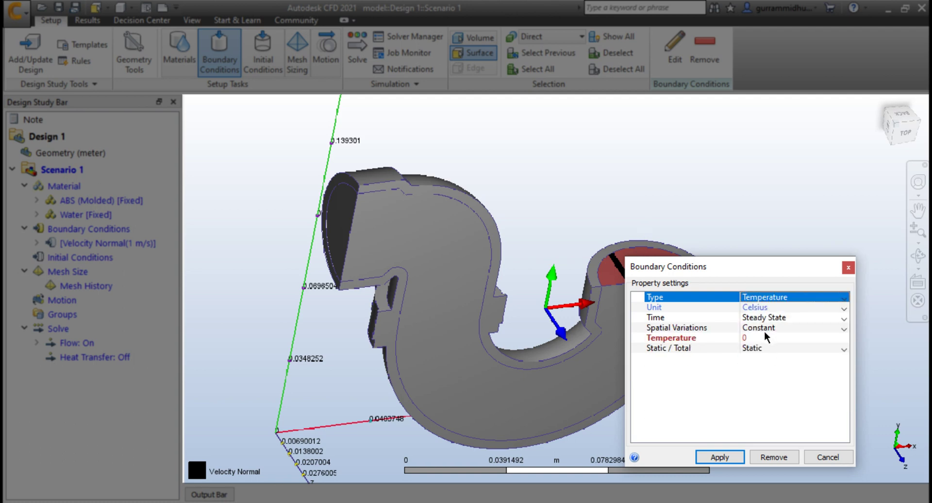
pyautogui.click(751, 338)
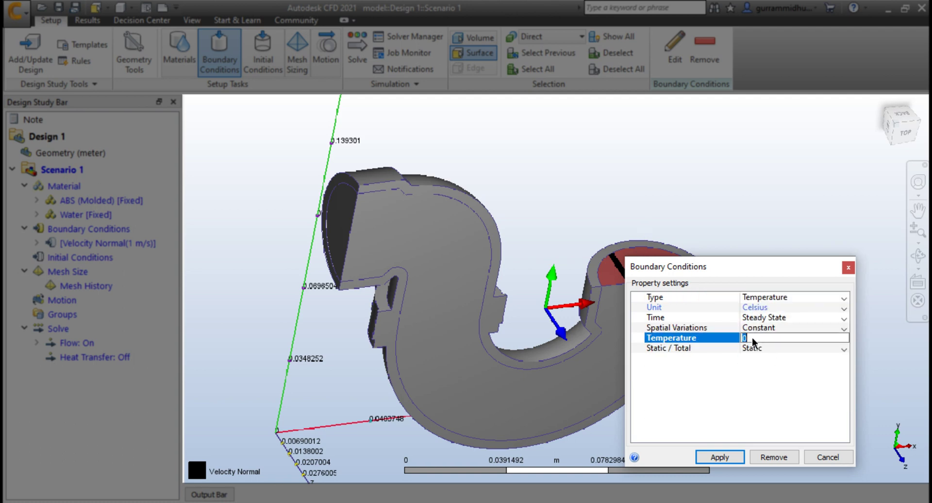
pyautogui.write('25')
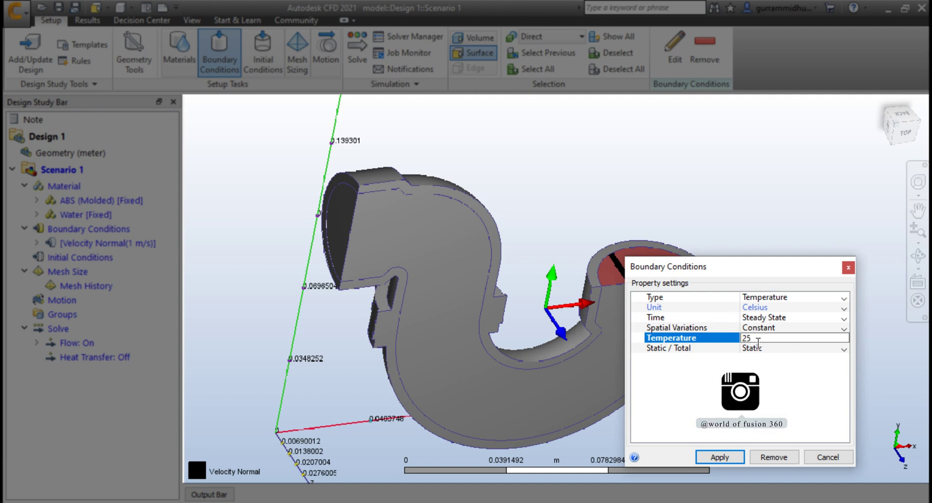
pyautogui.click(719, 457)
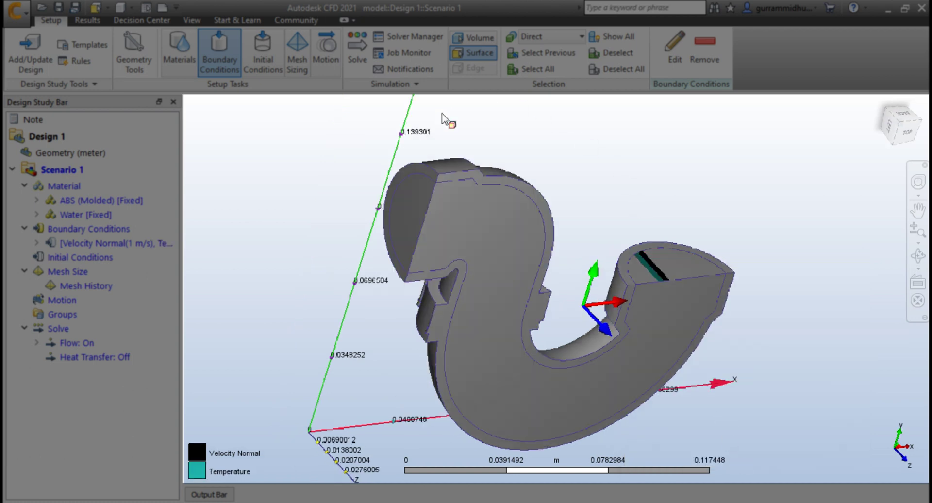
# Assign a steady-state static gage Pressure condition of 0 Pa to the water face at the side-facing pipe end.
pyautogui.click(418, 200)
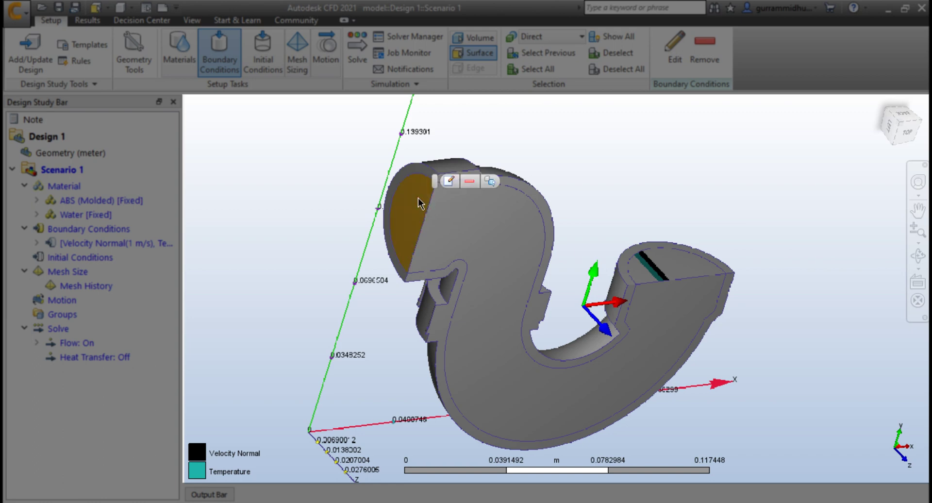
pyautogui.click(447, 181)
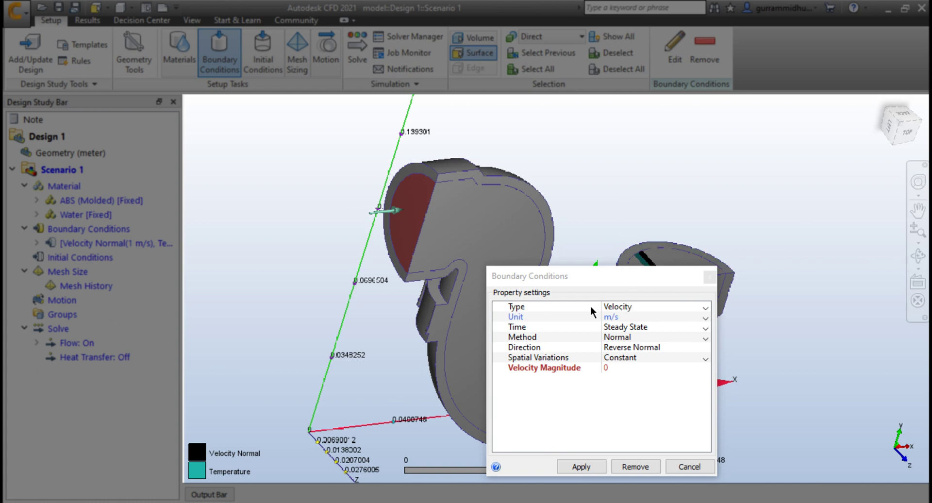
pyautogui.click(630, 306)
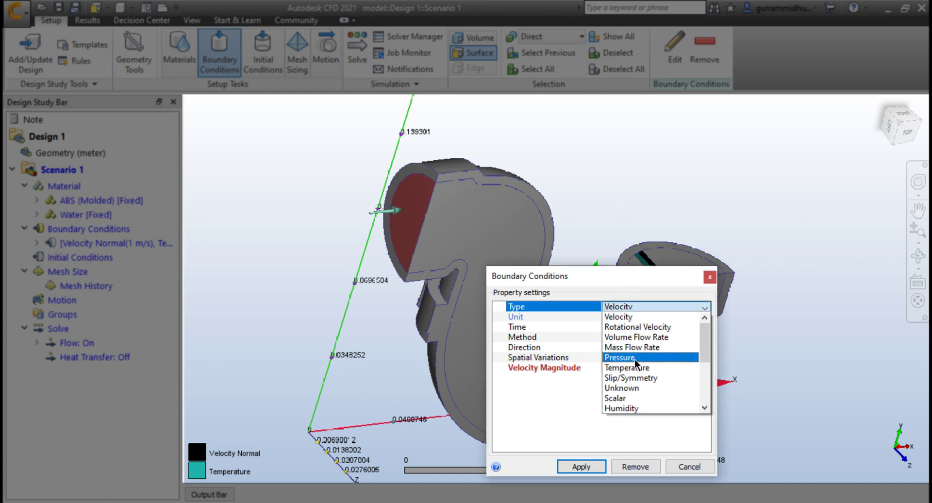
pyautogui.click(626, 358)
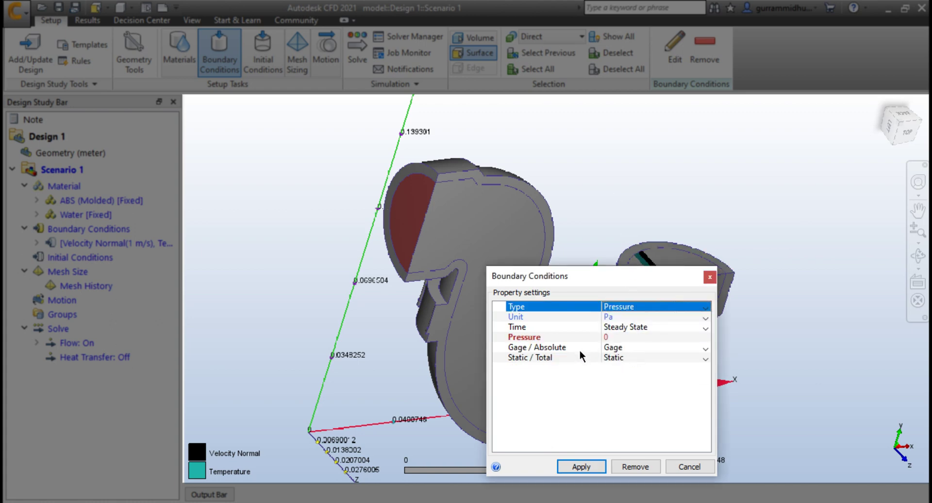
pyautogui.click(597, 467)
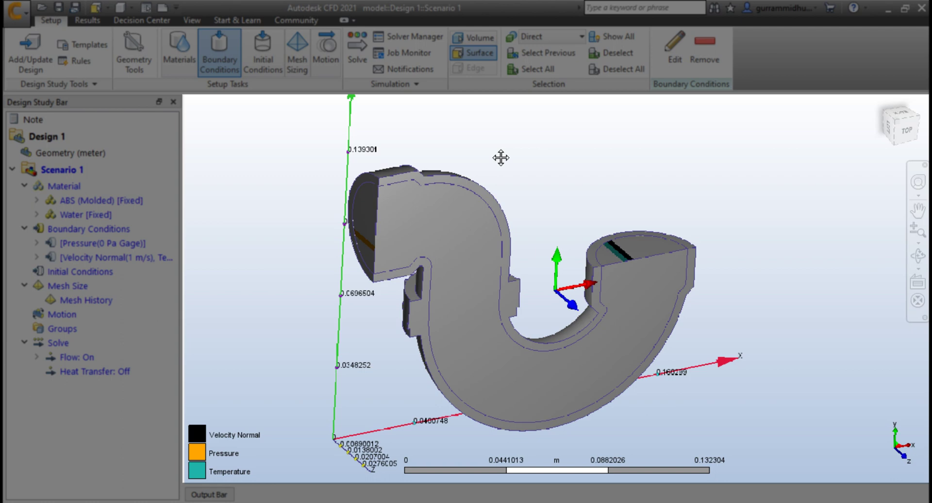
# Apply a Slip/Symmetry condition to the flat cut faces of both the water and the pipe wall.
pyautogui.click(460, 231)
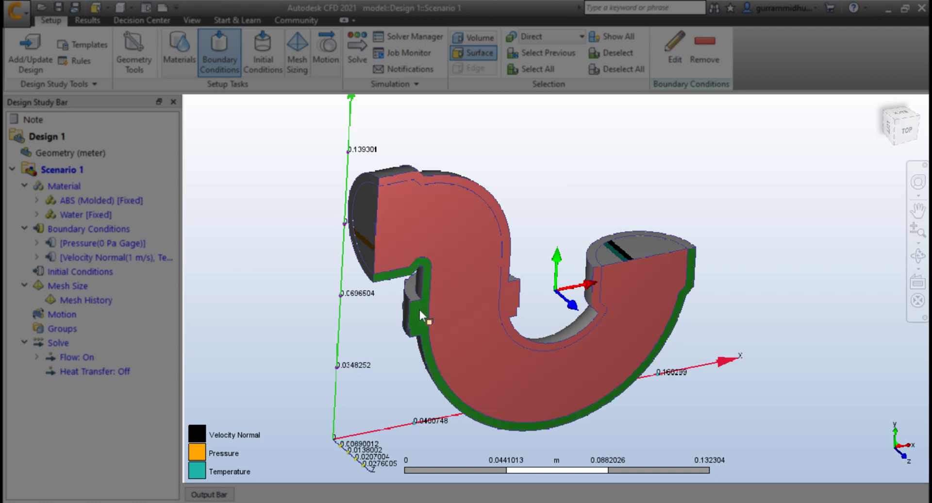
pyautogui.click(451, 294)
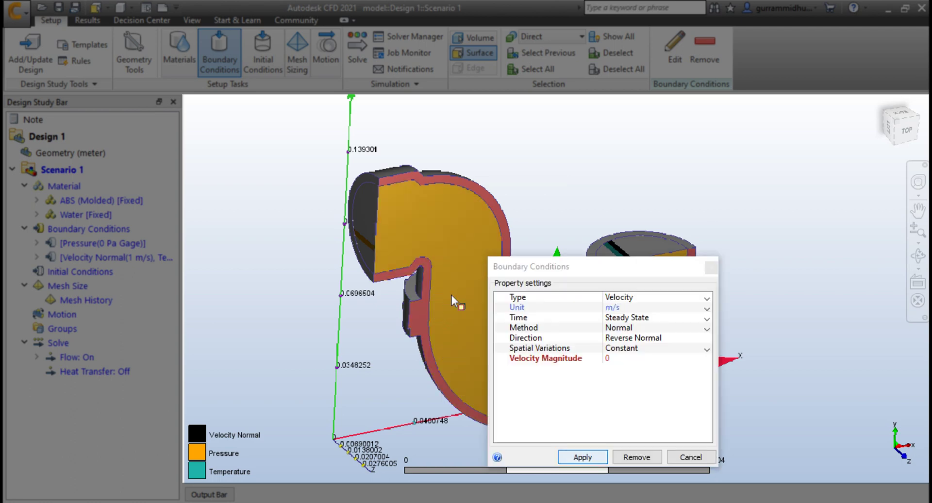
pyautogui.click(642, 297)
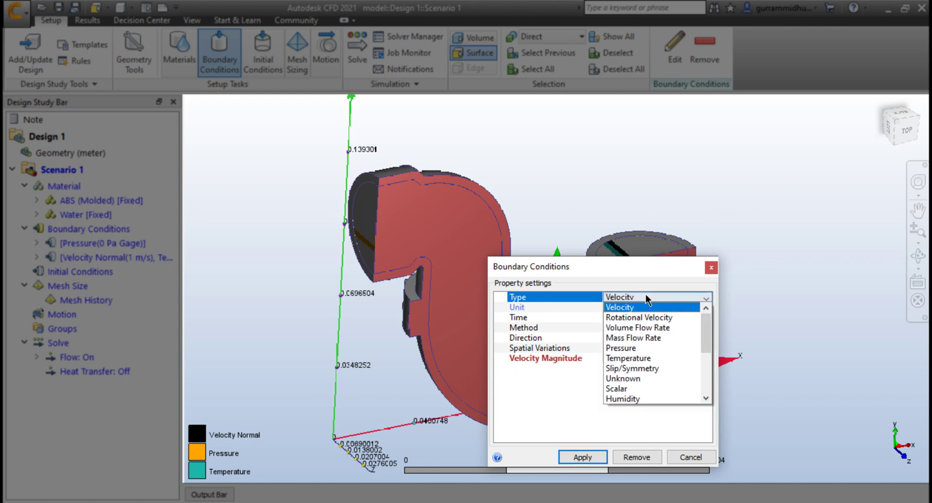
pyautogui.click(653, 368)
pyautogui.click(592, 456)
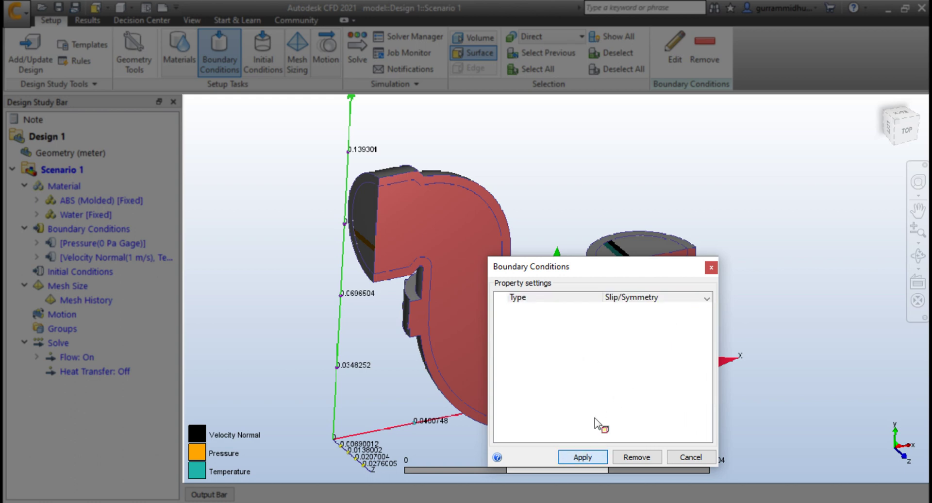
pyautogui.moveTo(539, 166)
pyautogui.keyDown('shift'); pyautogui.mouseDown(button='middle')
pyautogui.moveTo(570, 179)
pyautogui.moveTo(542, 187)
pyautogui.moveTo(553, 199)
pyautogui.moveTo(549, 170)
pyautogui.moveTo(563, 171)
pyautogui.moveTo(547, 156)
pyautogui.moveTo(530, 171)
pyautogui.mouseUp(button='middle'); pyautogui.keyUp('shift')
pyautogui.scroll(2, 518, 170)
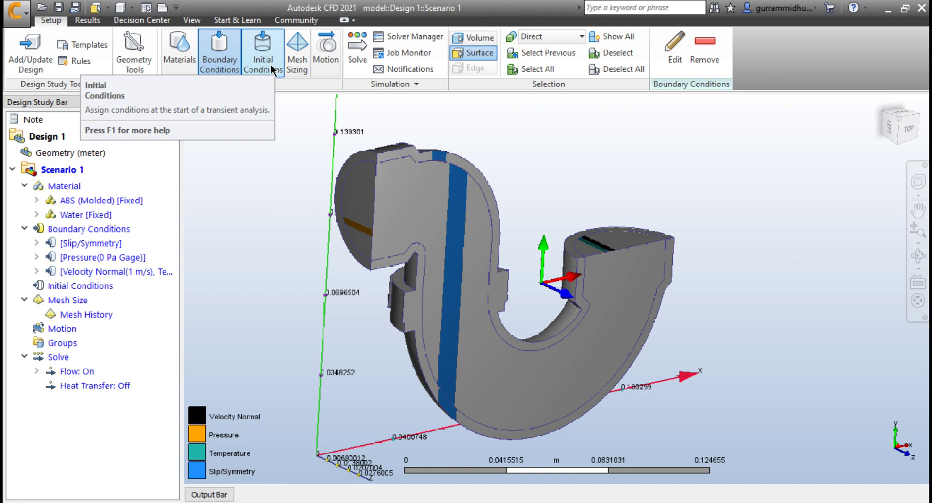
# Keep the mesh type on Automatic and autosize the mesh for the whole model.
pyautogui.click(297, 63)
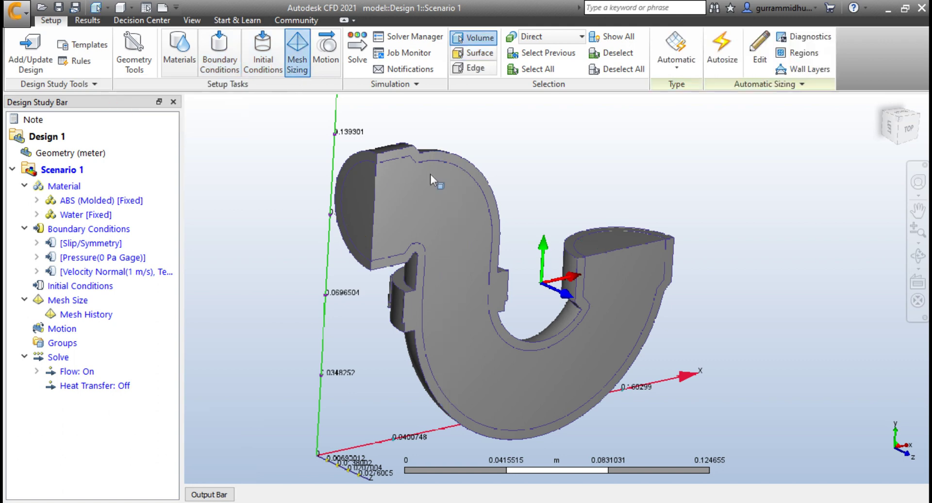
pyautogui.click(679, 51)
pyautogui.click(679, 91)
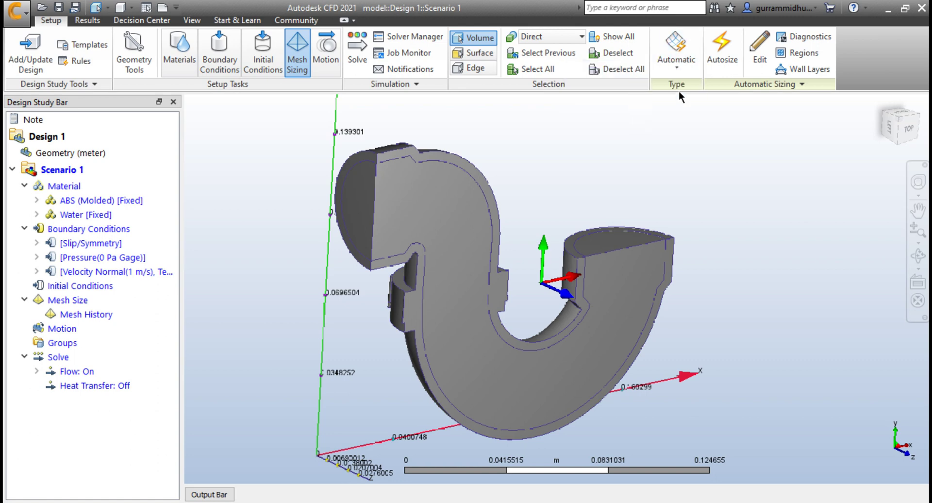
pyautogui.click(723, 47)
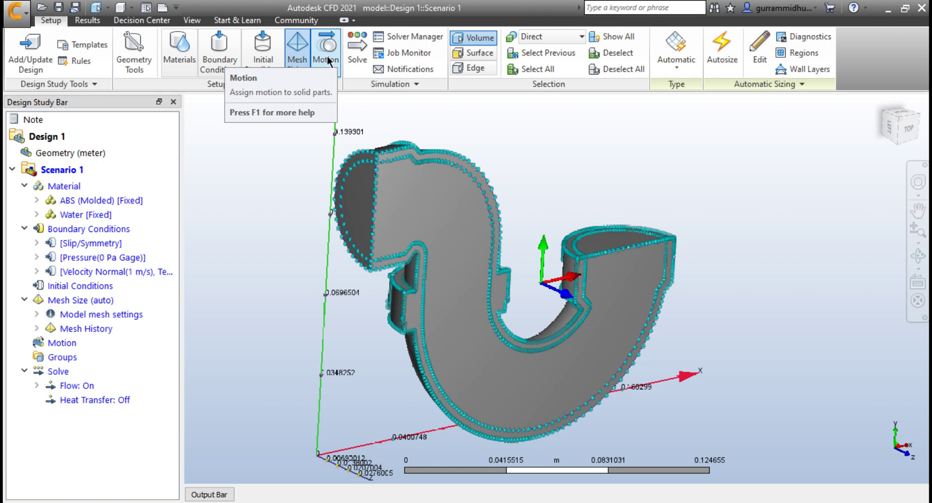
# Enable Heat Transfer alongside incompressible flow and solve the scenario in steady state for 100 iterations.
pyautogui.click(357, 46)
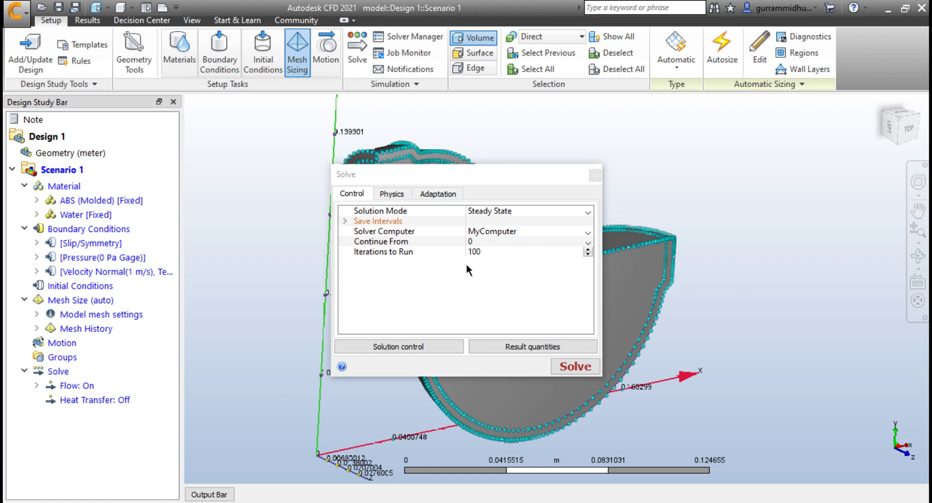
pyautogui.click(398, 196)
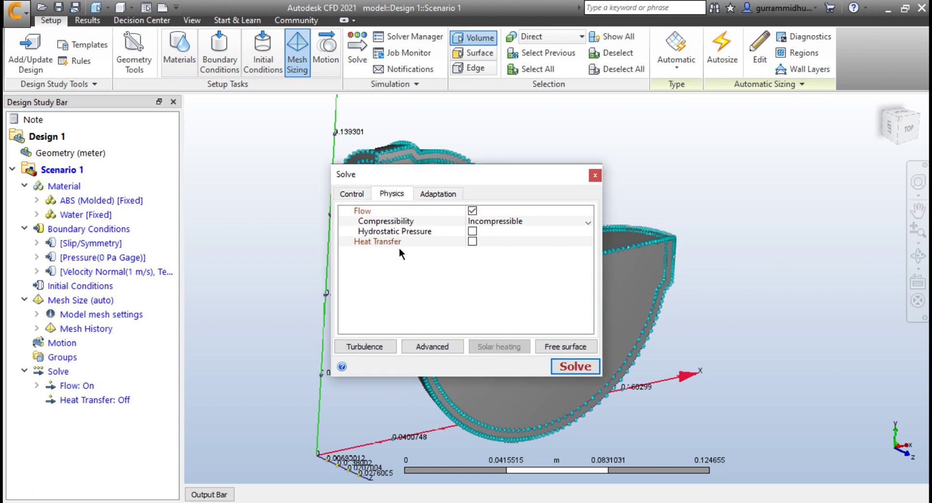
pyautogui.click(472, 241)
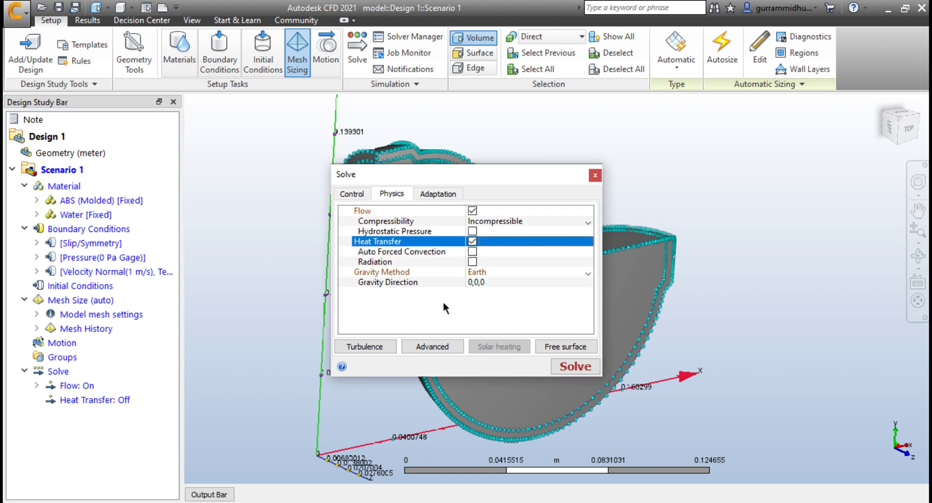
pyautogui.click(577, 367)
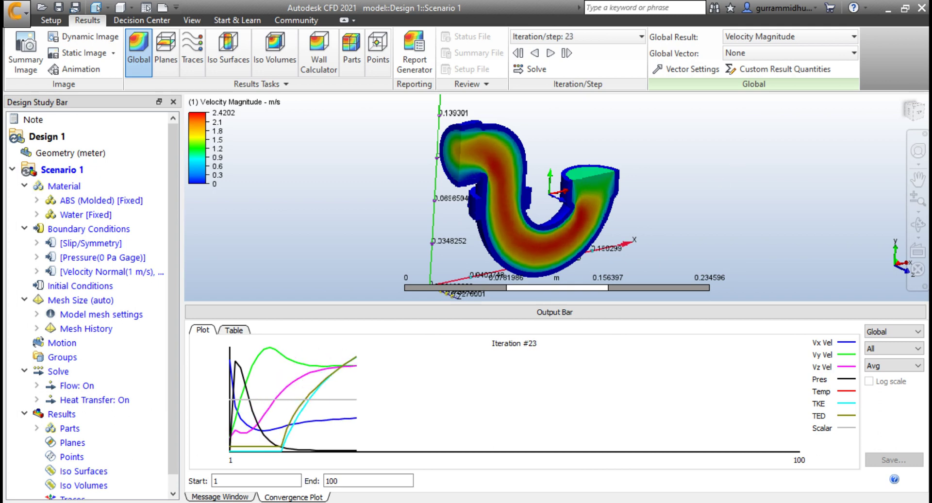
# Review the solver's message log through the end of the run, and collapse the output area.
pyautogui.click(219, 496)
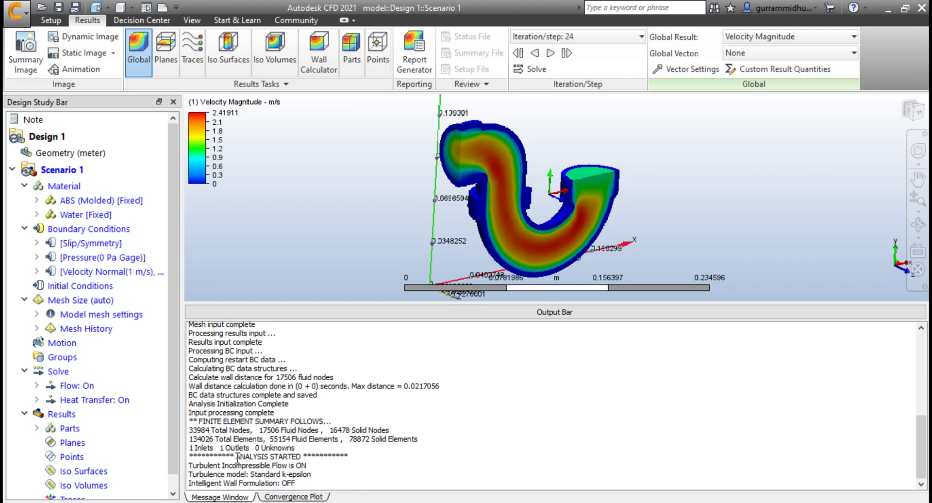
pyautogui.click(280, 497)
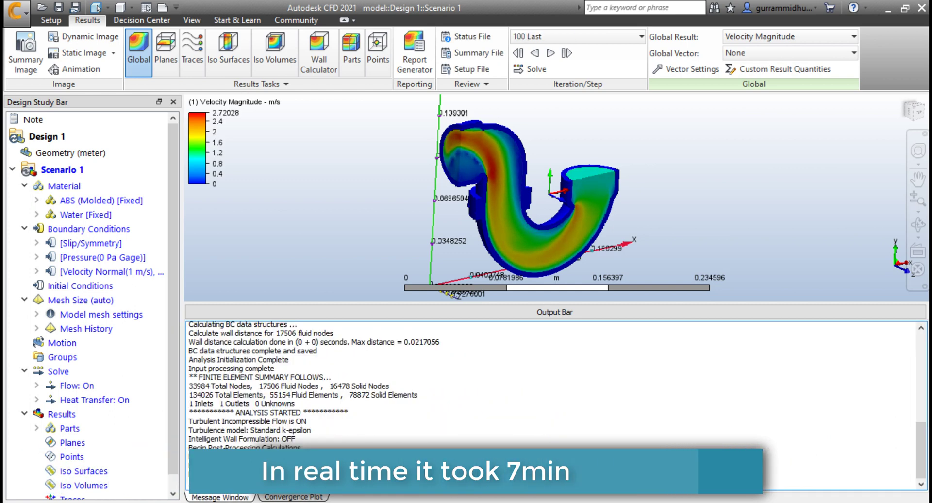
pyautogui.moveTo(226, 483); pyautogui.dragTo(295, 483)
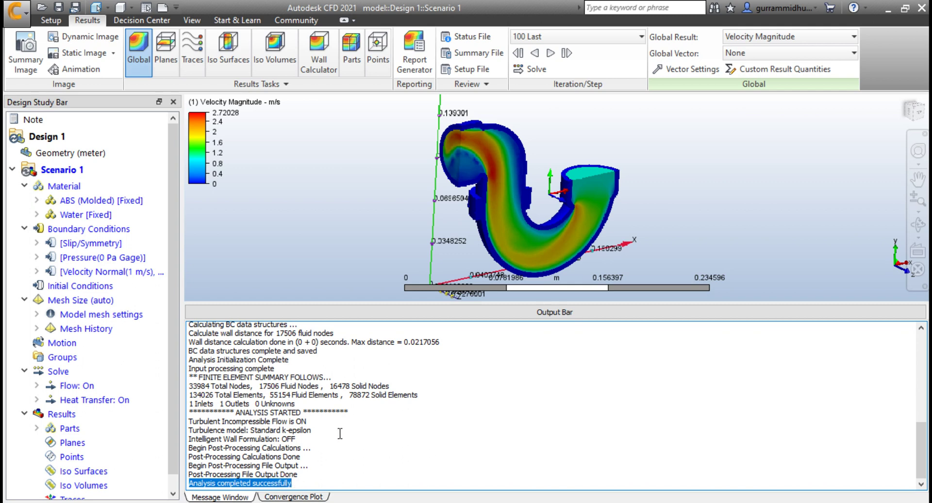
pyautogui.click(409, 315)
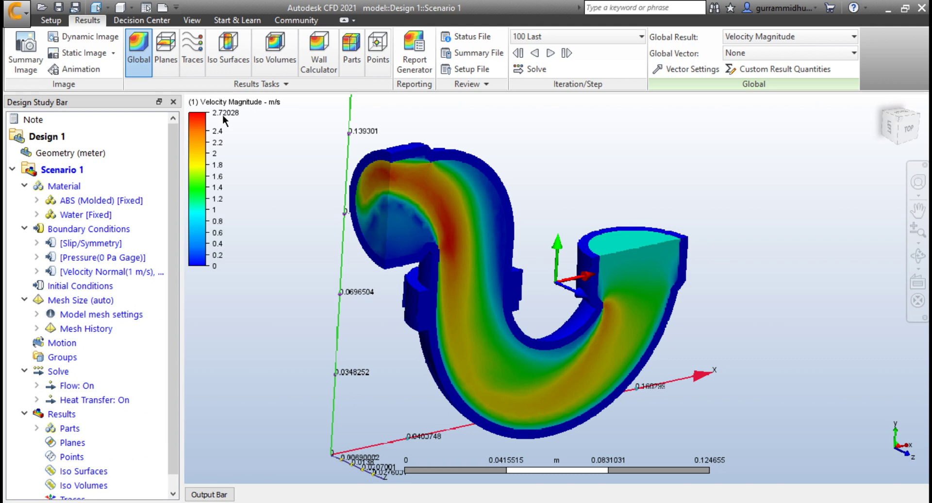
# Try two cutting planes of velocity magnitude, shifting one along the X axis, and remove all planes.
pyautogui.click(168, 46)
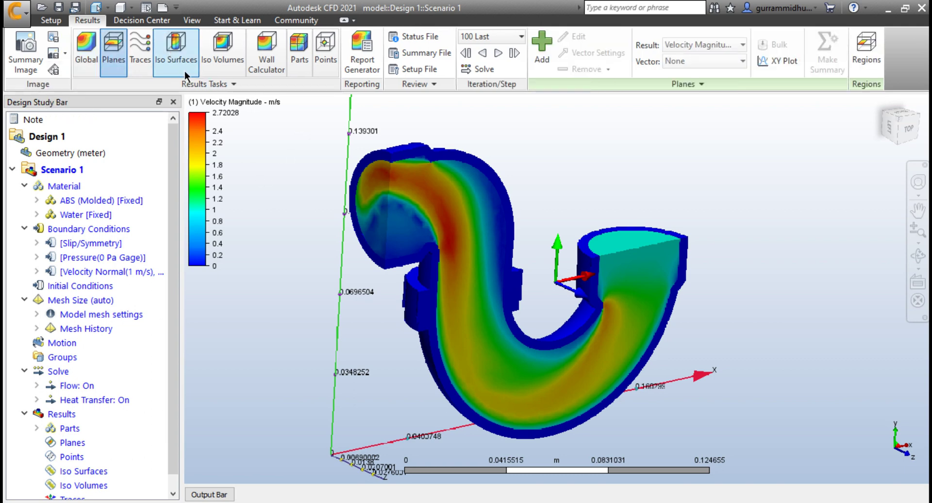
pyautogui.click(542, 42)
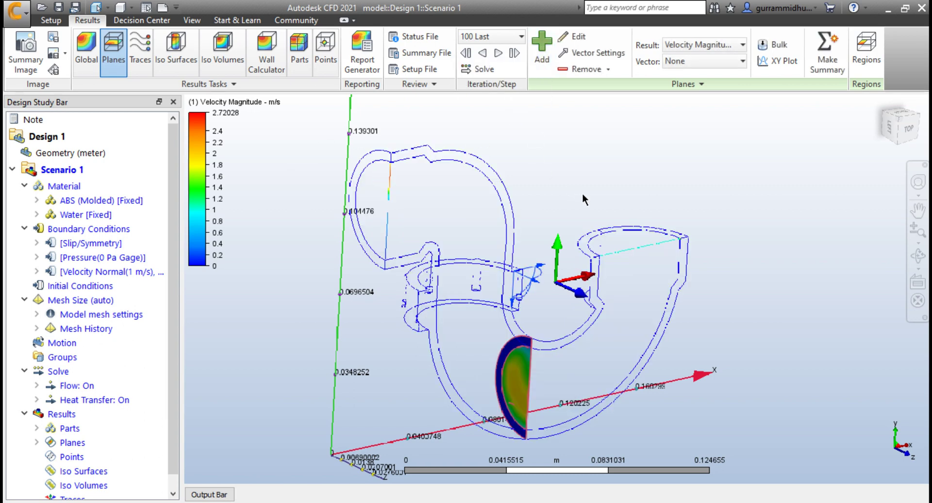
pyautogui.moveTo(572, 189); pyautogui.dragTo(573, 169, button='middle')
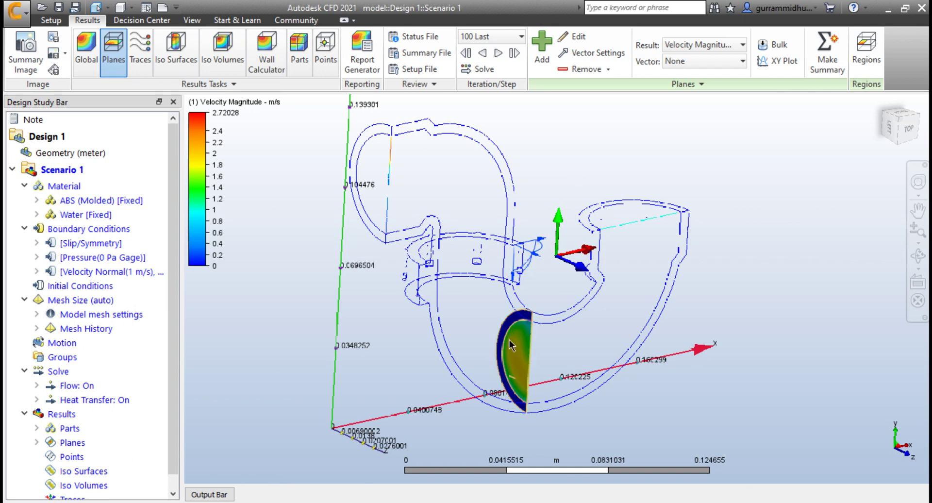
pyautogui.moveTo(542, 241); pyautogui.dragTo(513, 261)
pyautogui.click(545, 45)
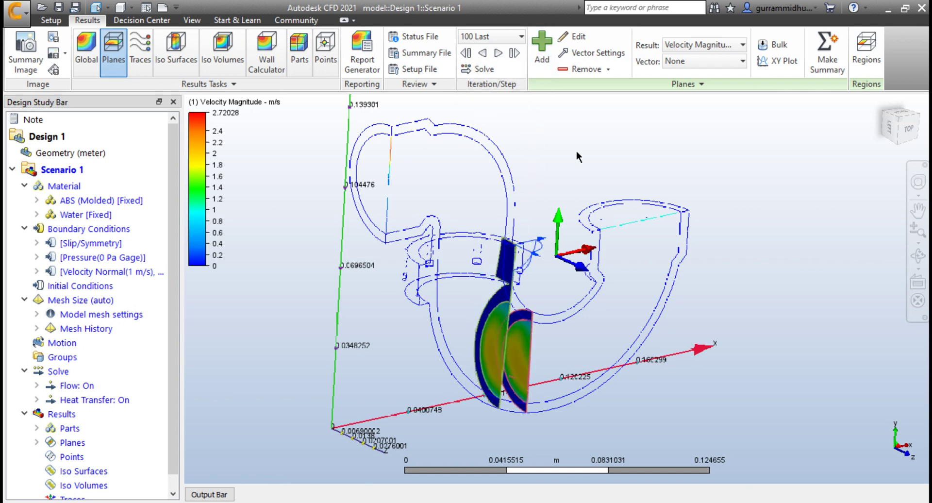
pyautogui.click(575, 69)
pyautogui.click(574, 69)
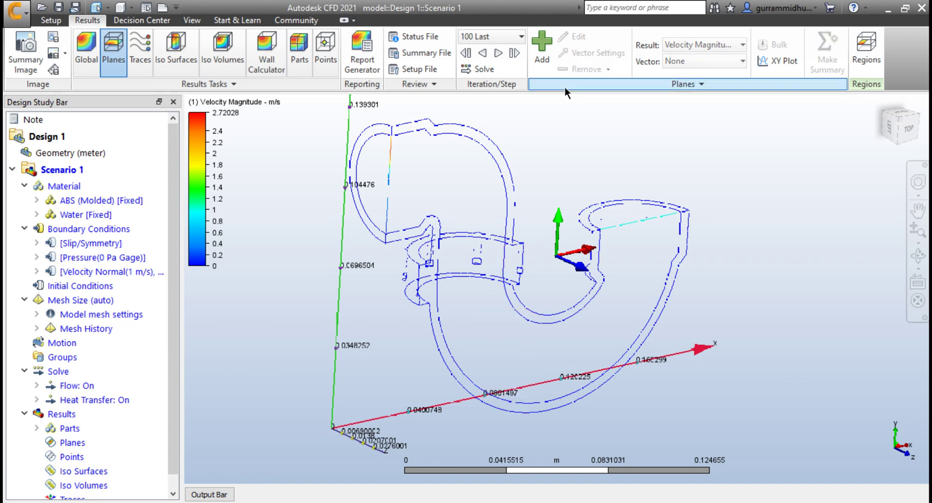
# Add a new result plane, align it with the Y axis and move it up into the upper bend.
pyautogui.click(542, 41)
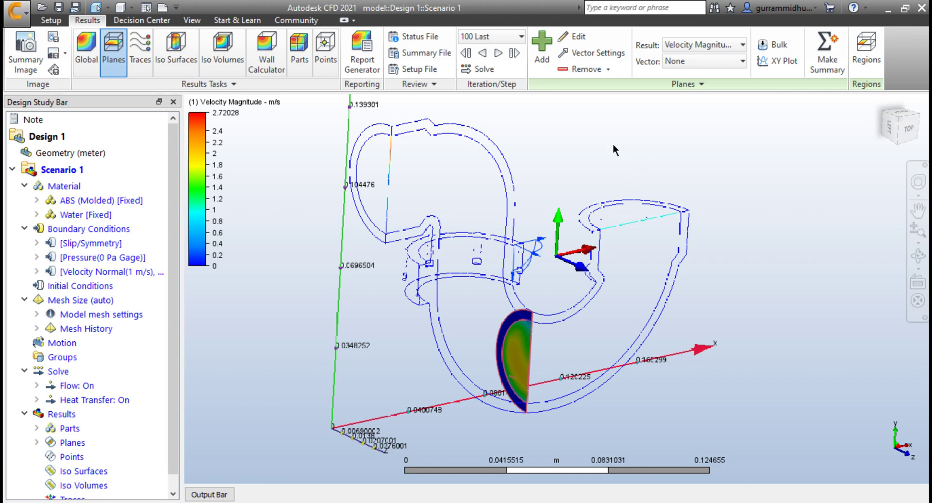
pyautogui.click(517, 339)
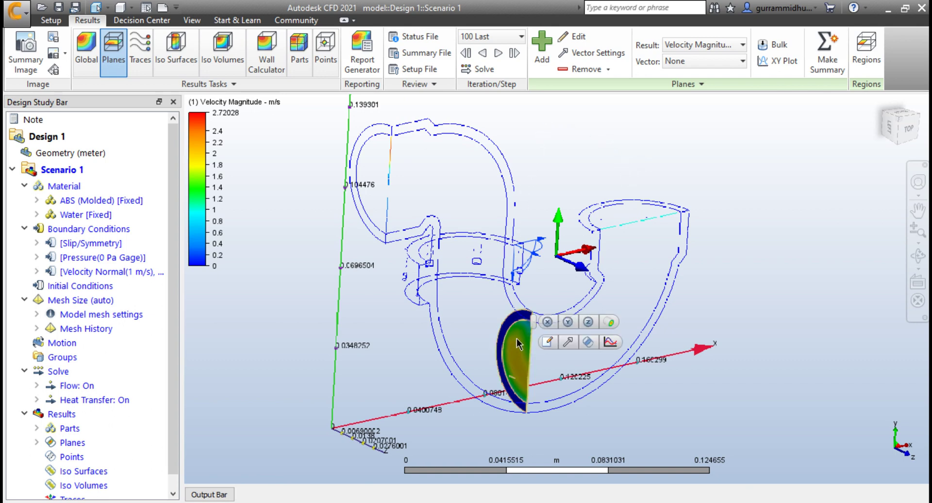
pyautogui.click(568, 322)
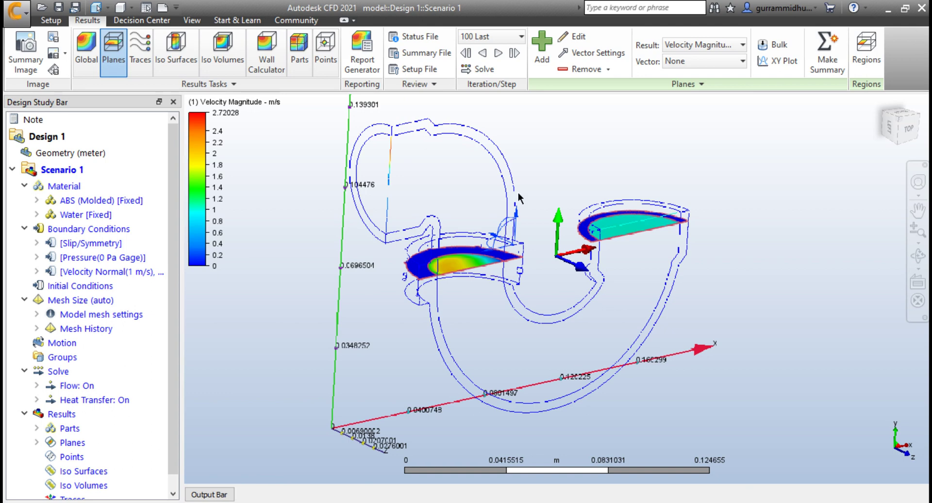
pyautogui.moveTo(518, 214); pyautogui.dragTo(517, 170)
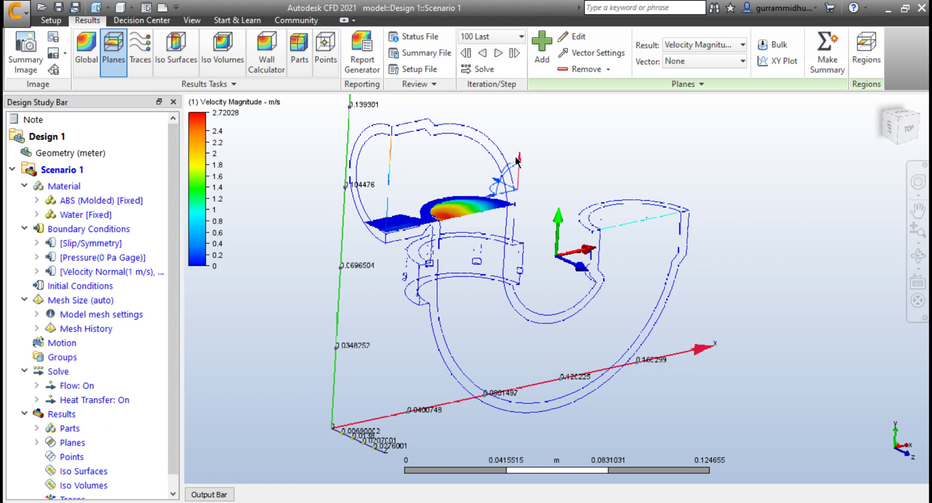
# Align the result plane to the outlet surface at the side-facing pipe end.
pyautogui.click(456, 208)
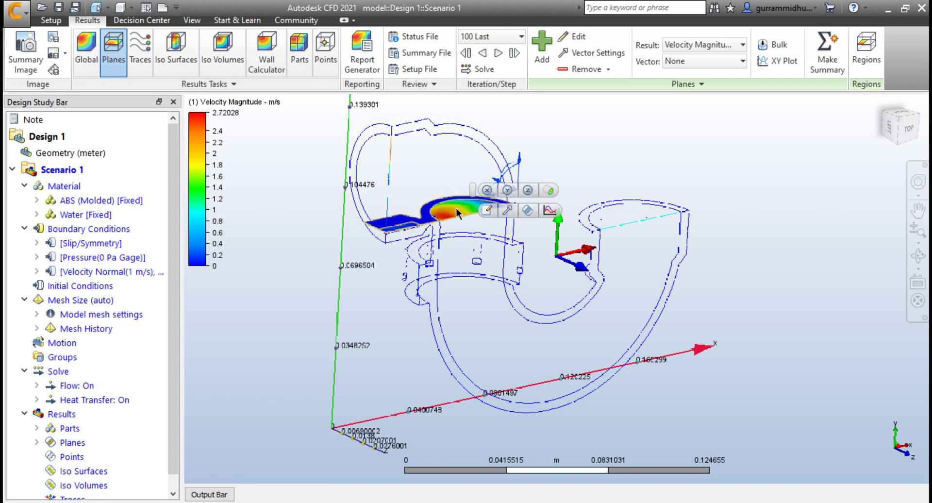
pyautogui.click(548, 191)
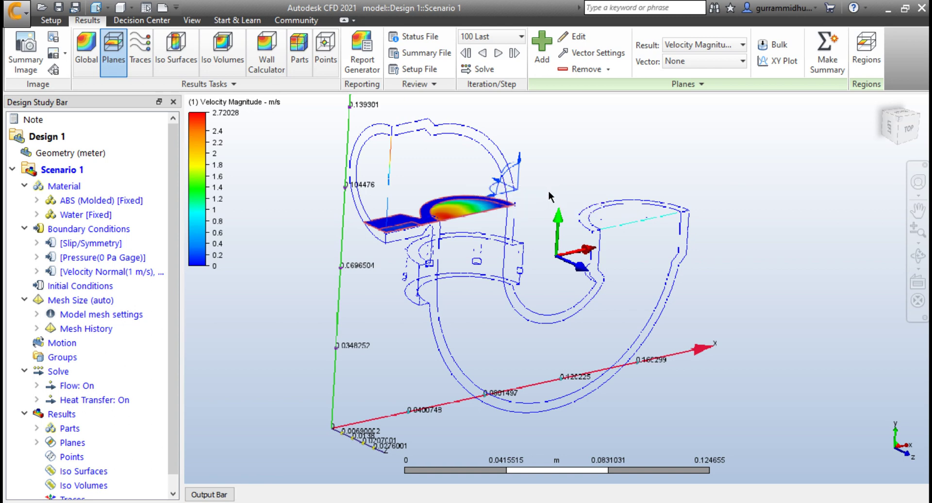
pyautogui.click(371, 149)
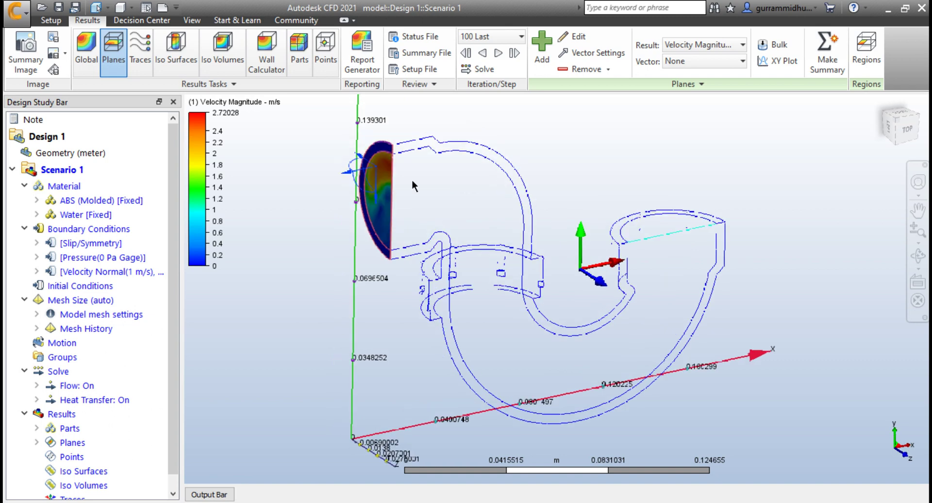
# Edit the outlet plane, moving it slightly into the pipe to about 0.97 and rotating it 6 degrees about the 0, 1, 0 axis.
pyautogui.click(578, 36)
pyautogui.moveTo(618, 194); pyautogui.dragTo(595, 107)
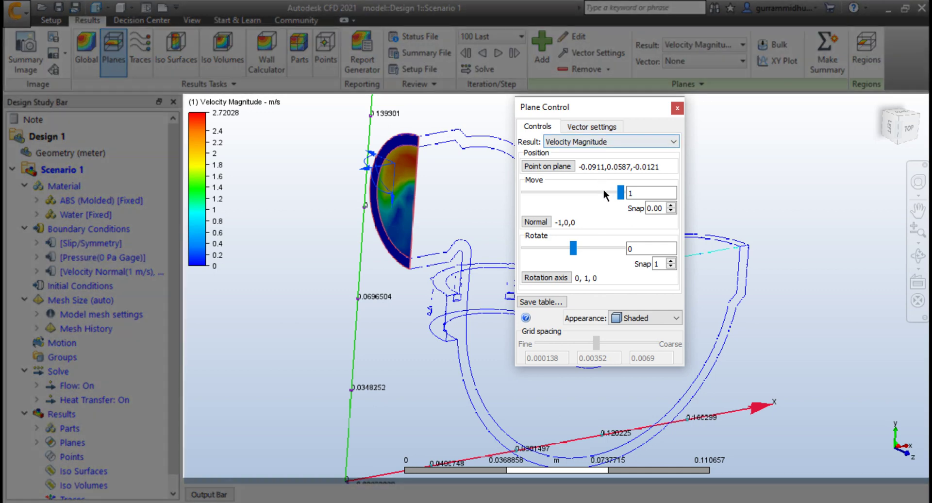
pyautogui.moveTo(620, 193)
pyautogui.mouseDown()
pyautogui.moveTo(601, 188)
pyautogui.moveTo(616, 191)
pyautogui.mouseUp()
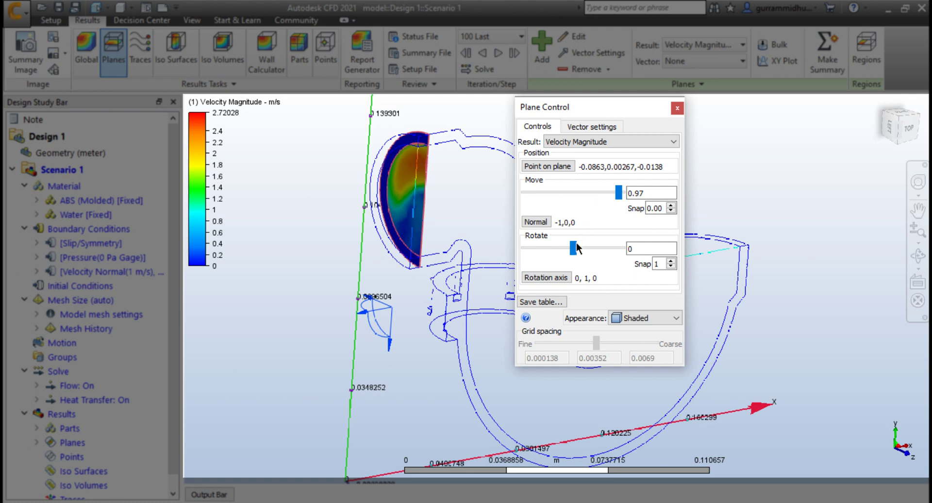
pyautogui.moveTo(571, 246); pyautogui.dragTo(572, 246)
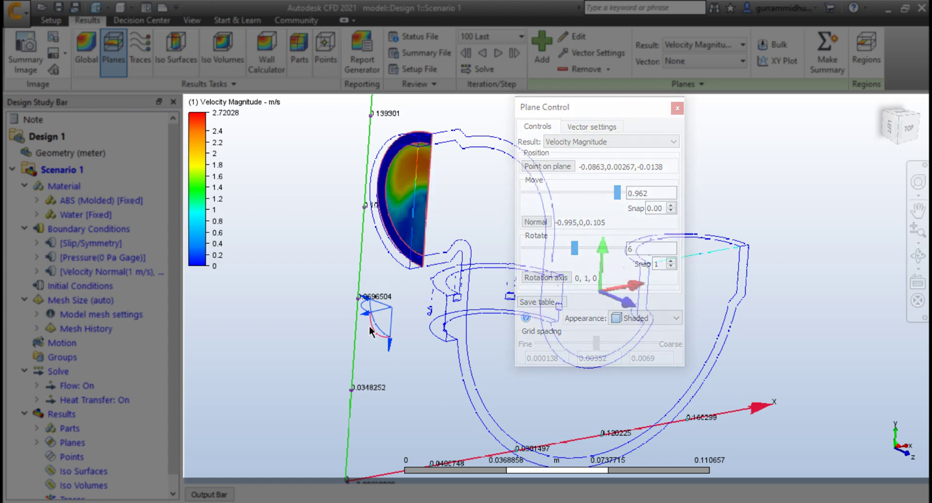
# Display Velocity Vector arrows on the outlet plane and view them closely from the side.
pyautogui.click(591, 127)
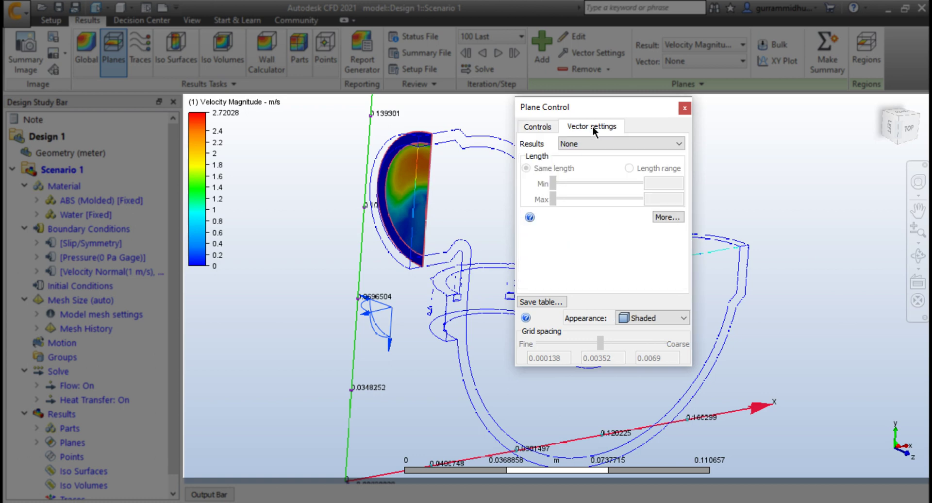
pyautogui.click(615, 144)
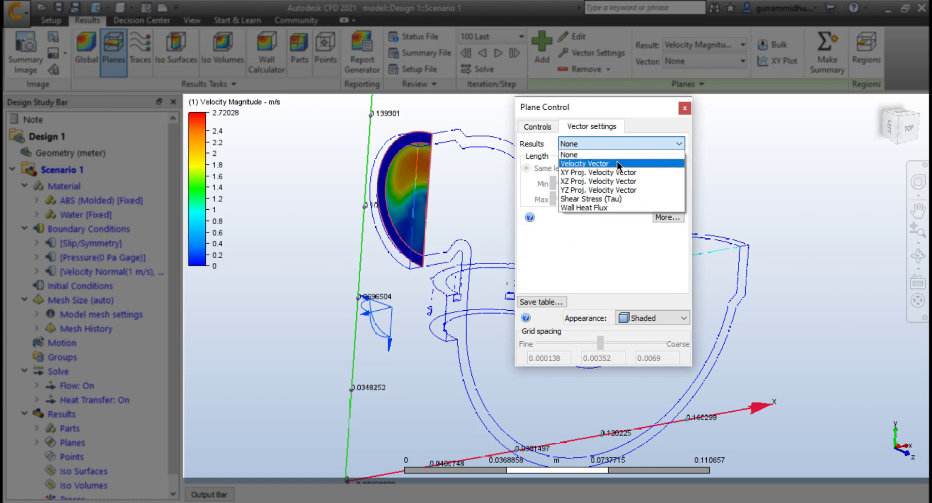
pyautogui.click(616, 161)
pyautogui.scroll(1, 442, 198)
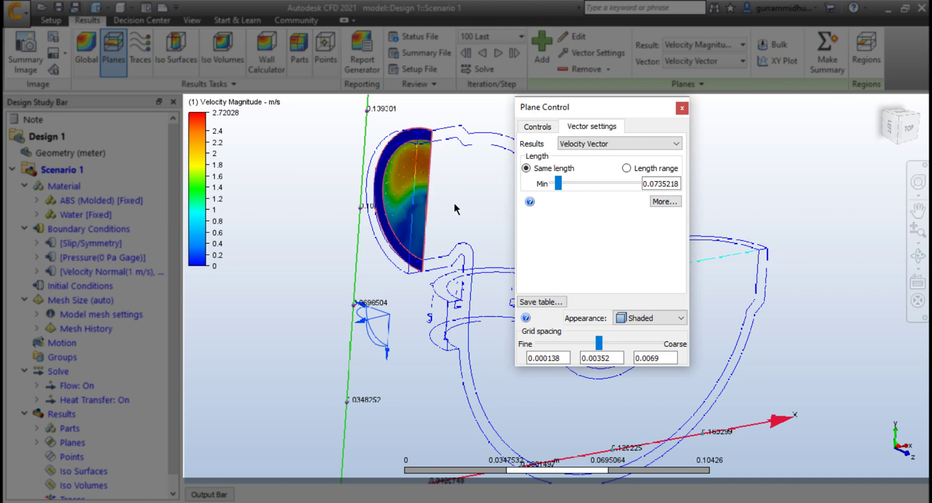
pyautogui.keyDown('shift'); pyautogui.moveTo(453, 202); pyautogui.dragTo(485, 204, button='middle'); pyautogui.keyUp('shift')
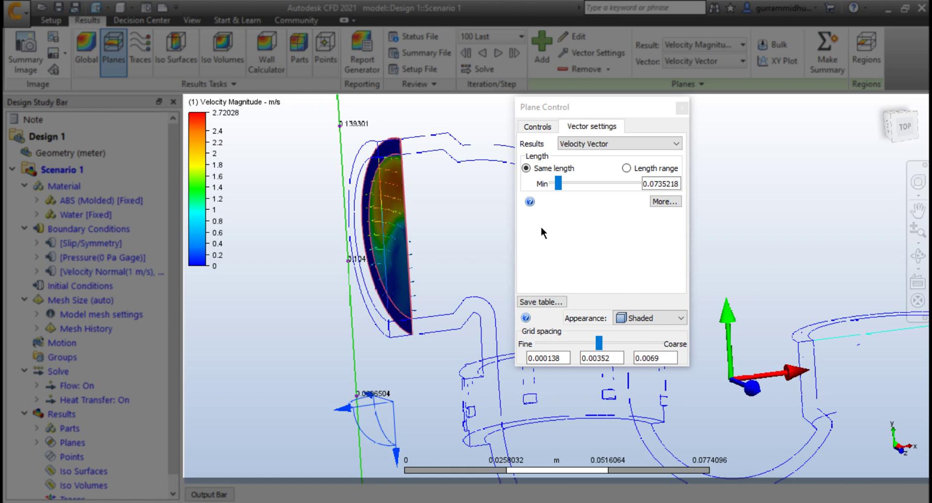
# Refine the outlet plane's vector grid spacing to 0.00219 and increase the uniform arrow length to about 0.24.
pyautogui.click(599, 342)
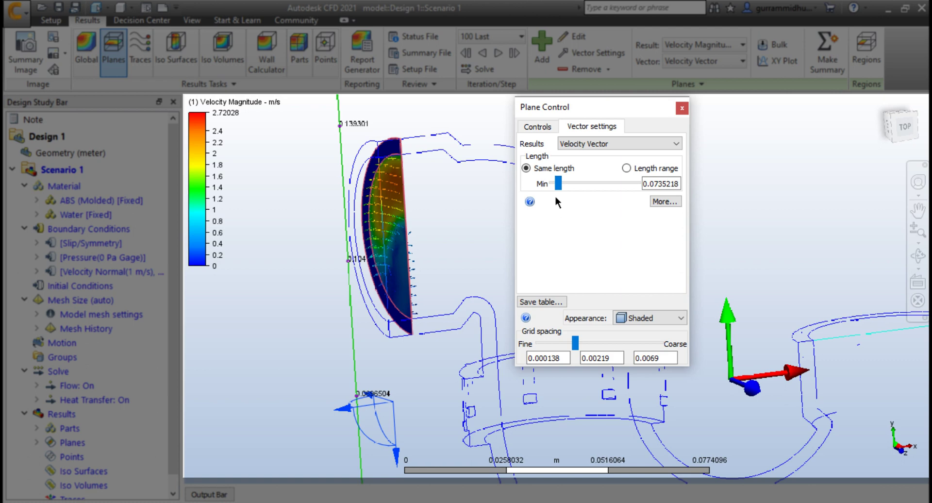
pyautogui.moveTo(556, 182); pyautogui.dragTo(570, 185)
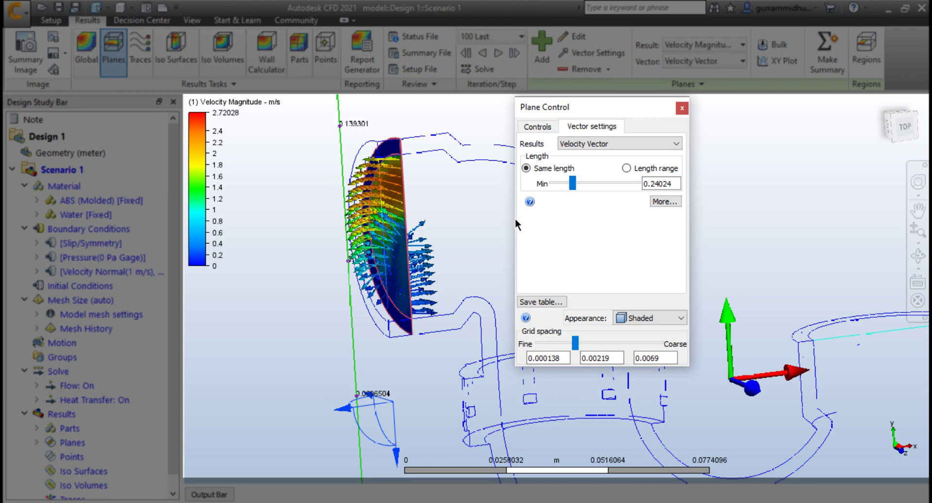
pyautogui.keyDown('shift'); pyautogui.moveTo(427, 239); pyautogui.dragTo(453, 237, button='middle'); pyautogui.keyUp('shift')
# Examine the directions of the velocity vectors on the outlet plane from several angles, close up and against the whole trap.
pyautogui.scroll(3, 454, 228)
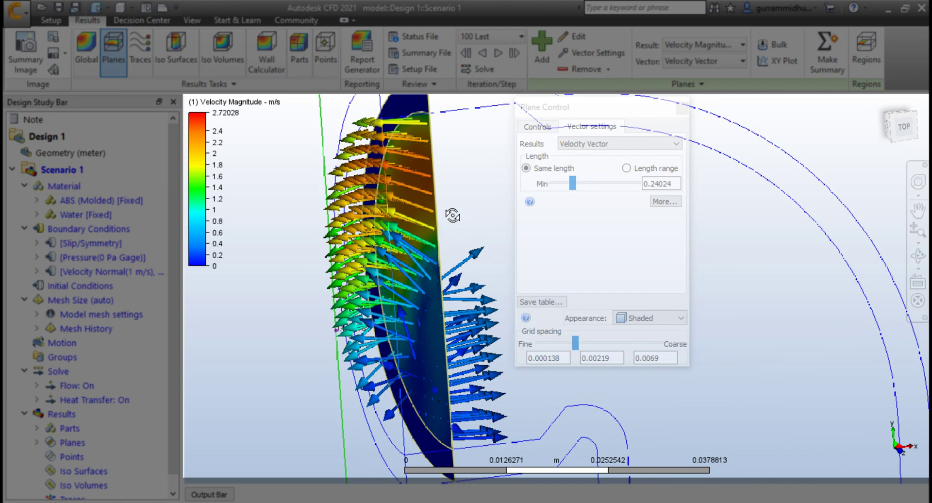
pyautogui.scroll(-2, 444, 204)
pyautogui.scroll(-5, 454, 210)
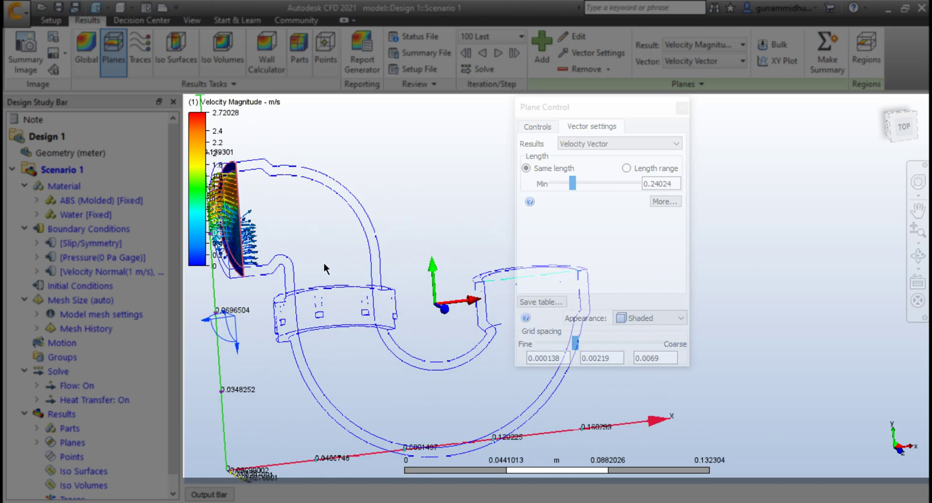
pyautogui.scroll(5, 444, 209)
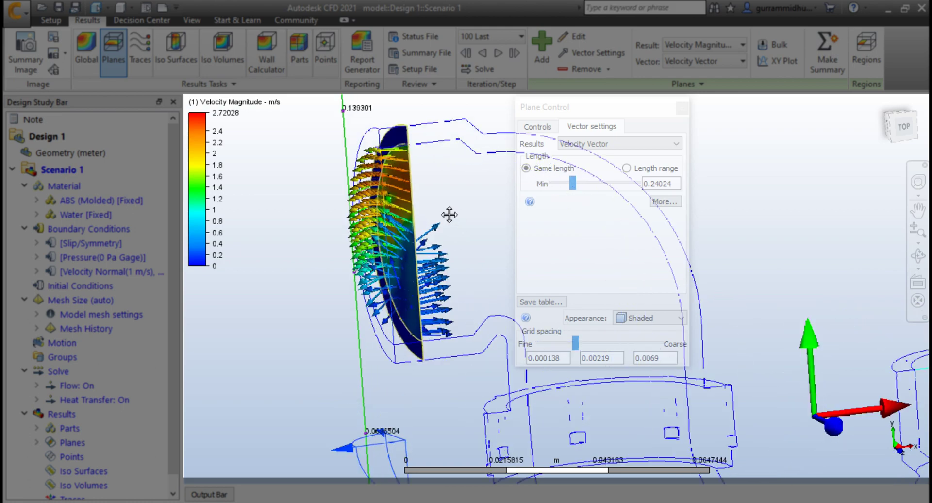
pyautogui.moveTo(449, 214)
pyautogui.mouseDown(button='middle')
pyautogui.moveTo(409, 209)
pyautogui.moveTo(434, 220)
pyautogui.mouseUp(button='middle')
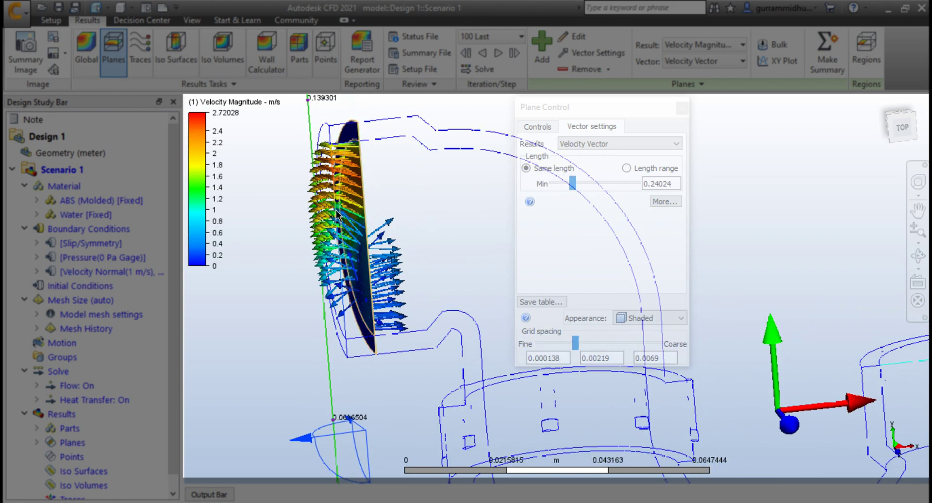
pyautogui.keyDown('shift'); pyautogui.moveTo(381, 176); pyautogui.dragTo(365, 165, button='middle'); pyautogui.keyUp('shift')
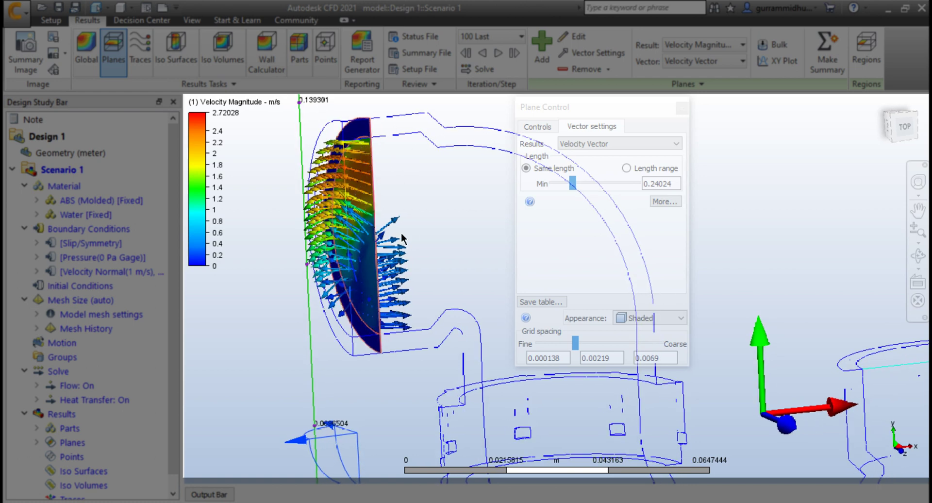
pyautogui.keyDown('shift'); pyautogui.moveTo(402, 238); pyautogui.dragTo(356, 228, button='middle'); pyautogui.keyUp('shift')
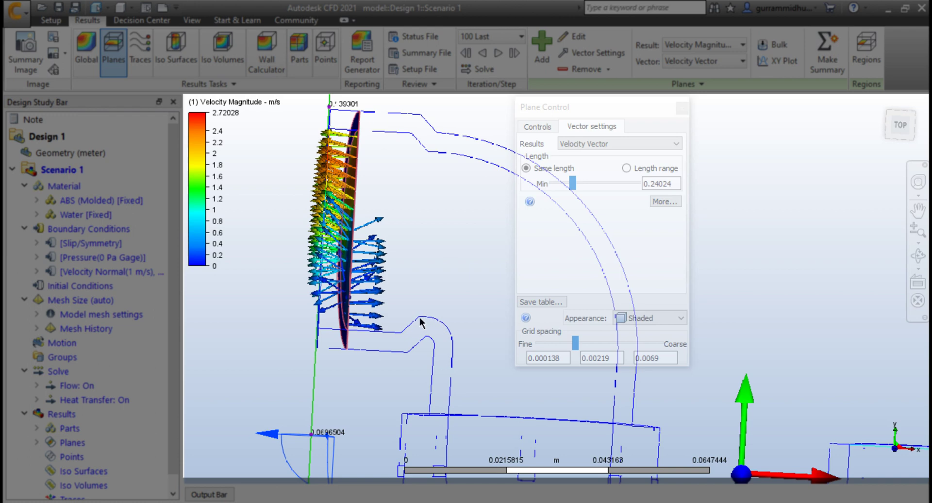
# Move the outlet plane inward along its normal to the junction between the outlet socket and the upper bend.
pyautogui.moveTo(452, 358); pyautogui.dragTo(447, 323, button='middle')
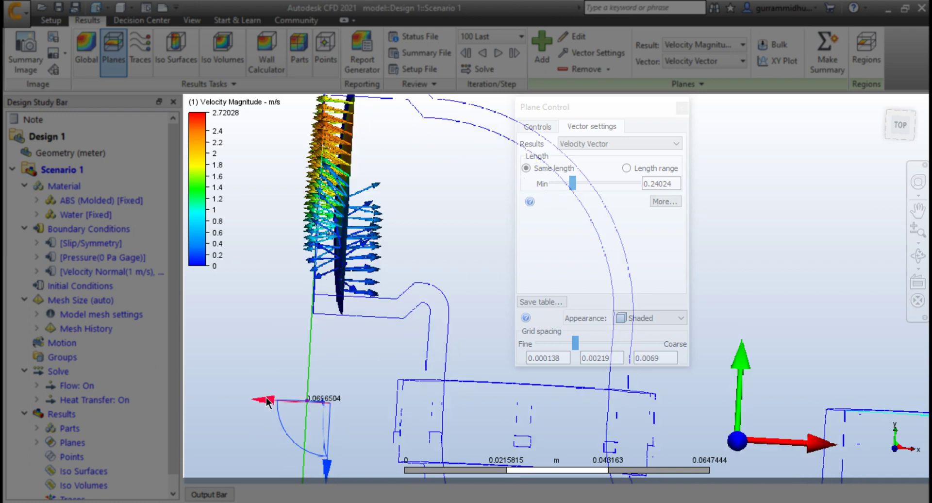
pyautogui.moveTo(272, 399); pyautogui.dragTo(362, 403)
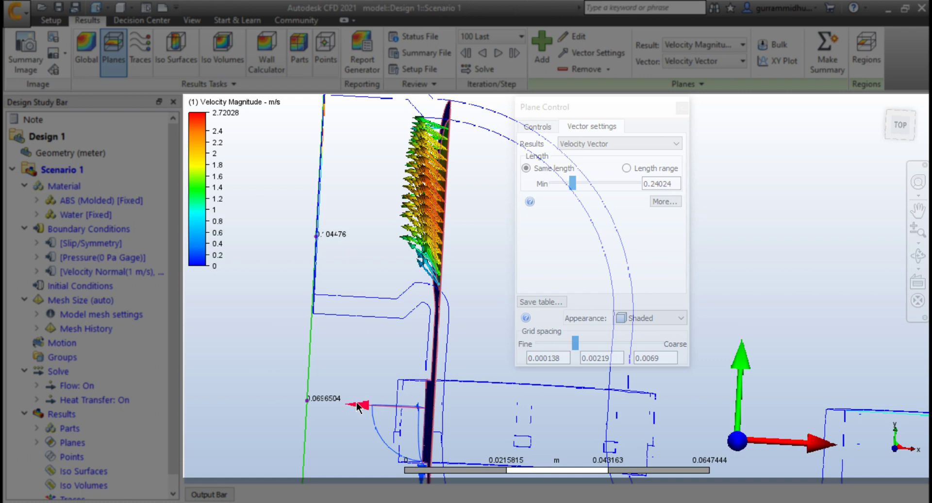
pyautogui.moveTo(355, 407); pyautogui.dragTo(344, 406)
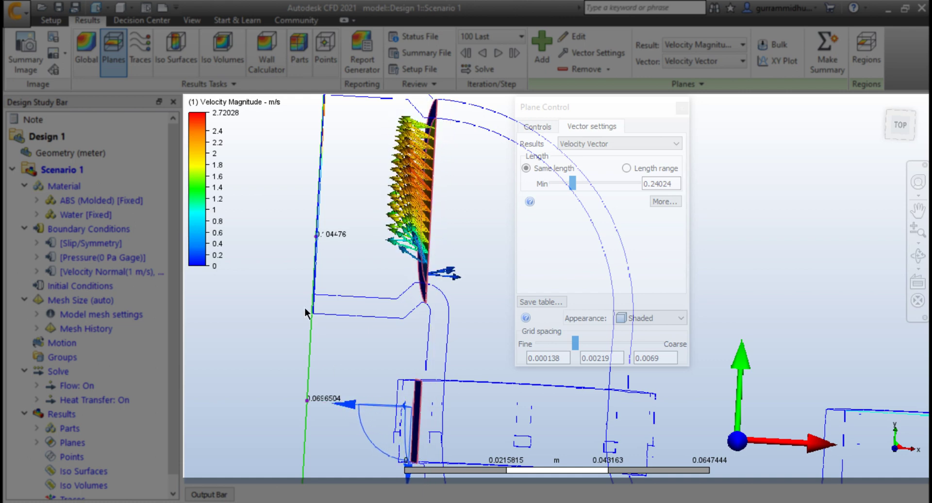
# Rotate the result plane to lie horizontally across the vertical leg just above the coupling.
pyautogui.scroll(-3, 302, 305)
pyautogui.moveTo(584, 110); pyautogui.dragTo(686, 111)
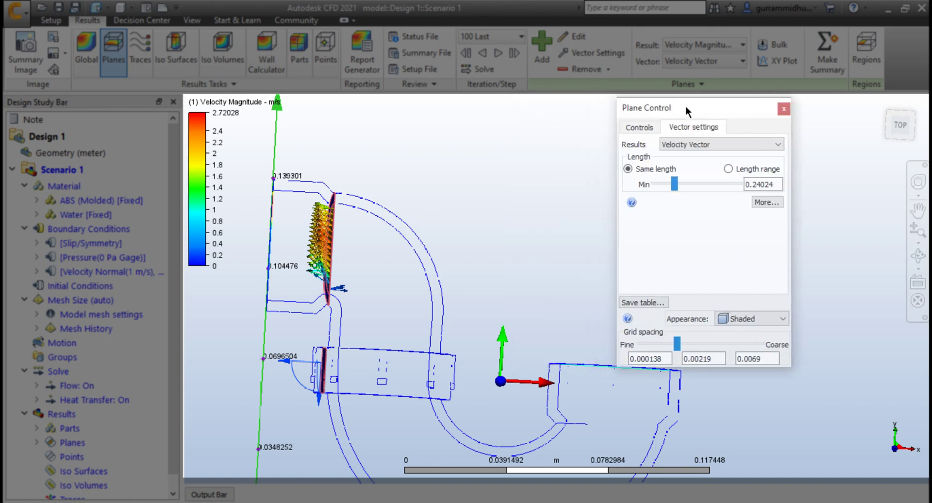
pyautogui.moveTo(301, 387); pyautogui.dragTo(322, 349)
pyautogui.moveTo(429, 304); pyautogui.dragTo(410, 175, button='middle')
pyautogui.moveTo(304, 219); pyautogui.dragTo(288, 146)
pyautogui.moveTo(403, 136); pyautogui.dragTo(449, 187, button='middle')
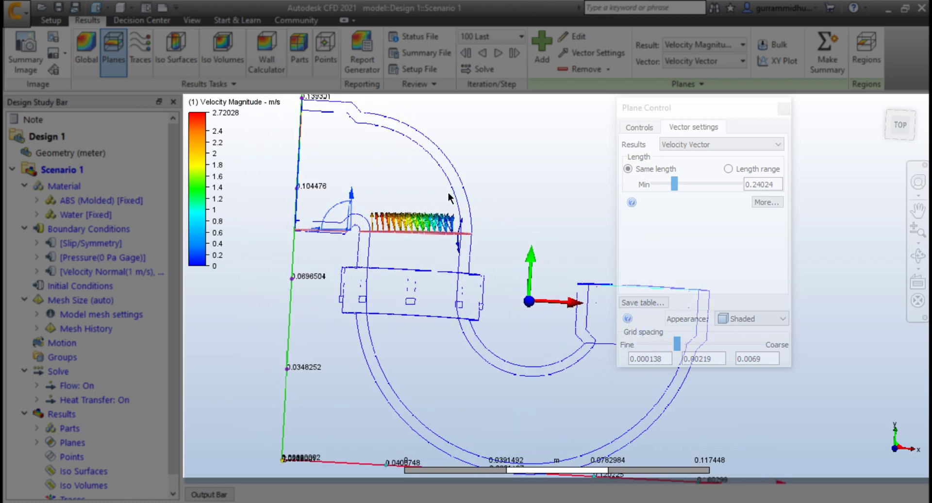
# Move the result plane down below the coupling and tilt it slightly, cutting both legs of the trap.
pyautogui.scroll(3, 448, 192)
pyautogui.moveTo(300, 217); pyautogui.dragTo(306, 340)
pyautogui.scroll(-3, 300, 218)
pyautogui.moveTo(364, 301); pyautogui.dragTo(325, 204, button='middle')
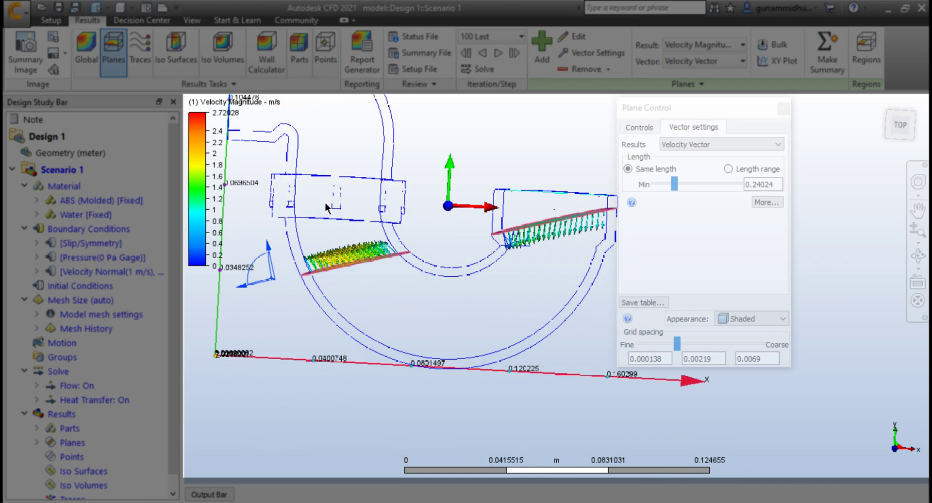
# Swing the result plane across the lower bend near the inlet and rotate it level at the inlet socket's base.
pyautogui.moveTo(262, 261); pyautogui.dragTo(515, 378)
pyautogui.moveTo(437, 308); pyautogui.dragTo(400, 328, button='middle')
pyautogui.scroll(3, 434, 286)
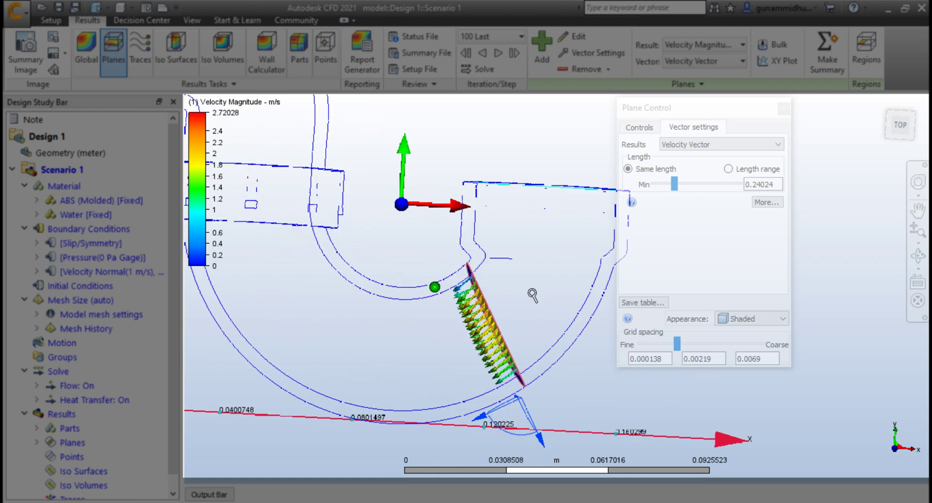
pyautogui.moveTo(552, 268); pyautogui.dragTo(463, 194, button='middle')
pyautogui.scroll(2, 530, 259)
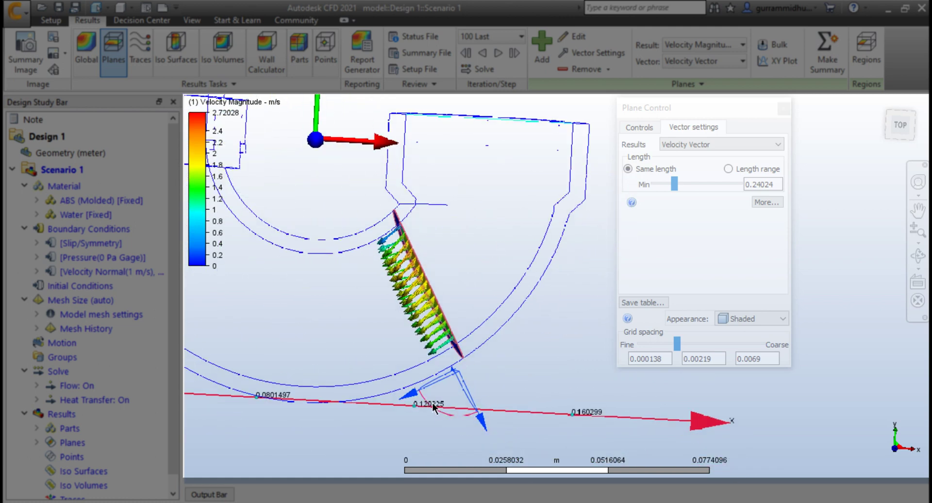
pyautogui.moveTo(433, 405); pyautogui.dragTo(533, 253)
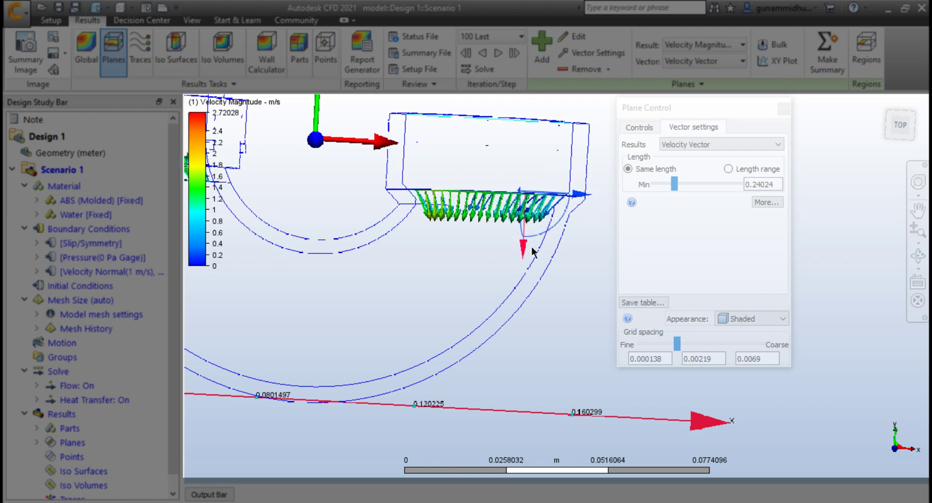
# Move the result plane slightly down into the inlet socket's tapered base and view its velocity vectors from the front.
pyautogui.scroll(3, 509, 257)
pyautogui.moveTo(500, 269)
pyautogui.keyDown('shift'); pyautogui.mouseDown(button='middle')
pyautogui.moveTo(496, 286)
pyautogui.moveTo(509, 275)
pyautogui.mouseUp(button='middle'); pyautogui.keyUp('shift')
pyautogui.scroll(-2, 504, 276)
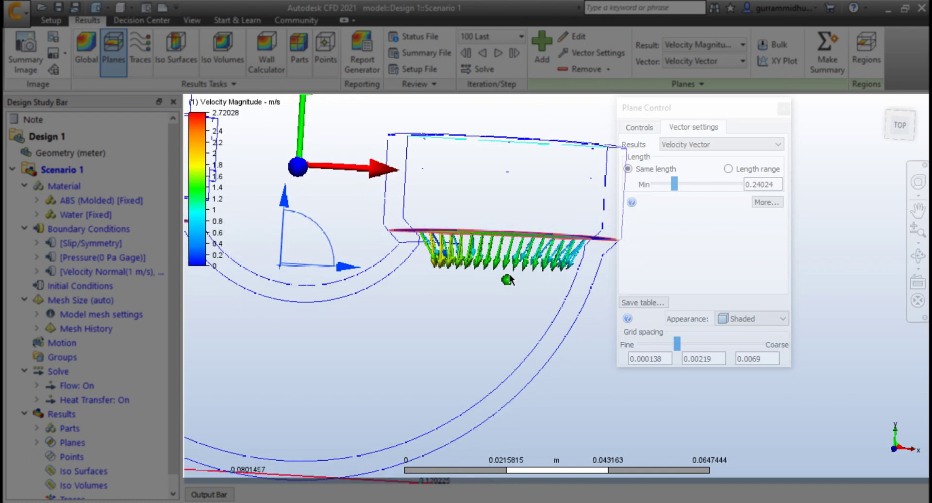
pyautogui.moveTo(287, 196); pyautogui.dragTo(283, 202)
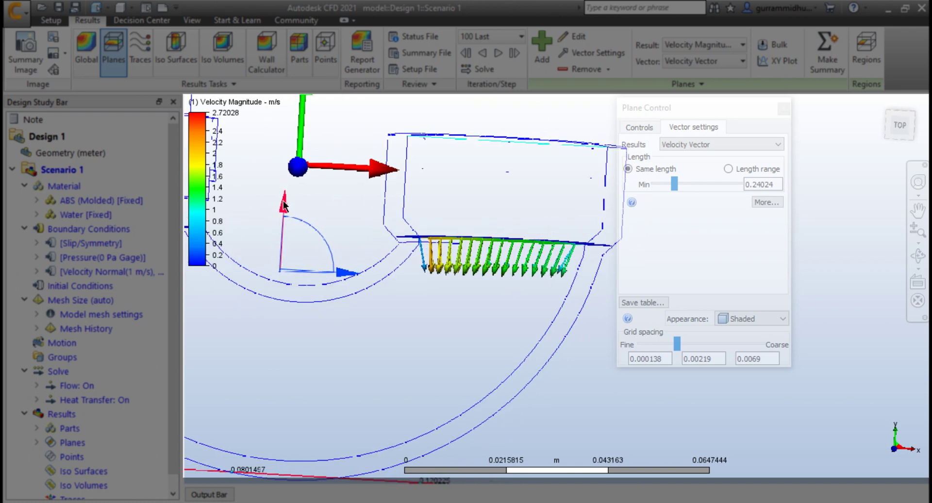
pyautogui.moveTo(437, 280)
pyautogui.keyDown('shift'); pyautogui.mouseDown(button='middle')
pyautogui.moveTo(442, 263)
pyautogui.moveTo(484, 230)
pyautogui.moveTo(418, 281)
pyautogui.mouseUp(button='middle'); pyautogui.keyUp('shift')
pyautogui.scroll(-3, 413, 262)
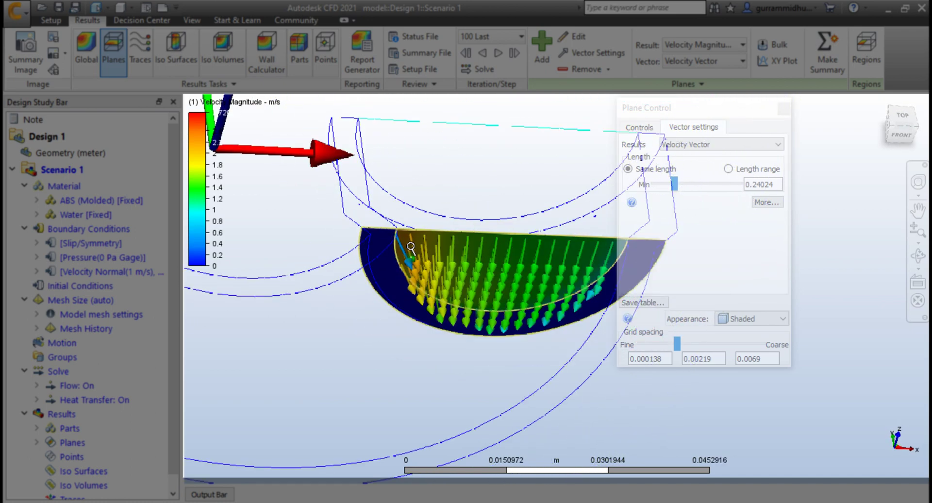
pyautogui.scroll(-2, 411, 260)
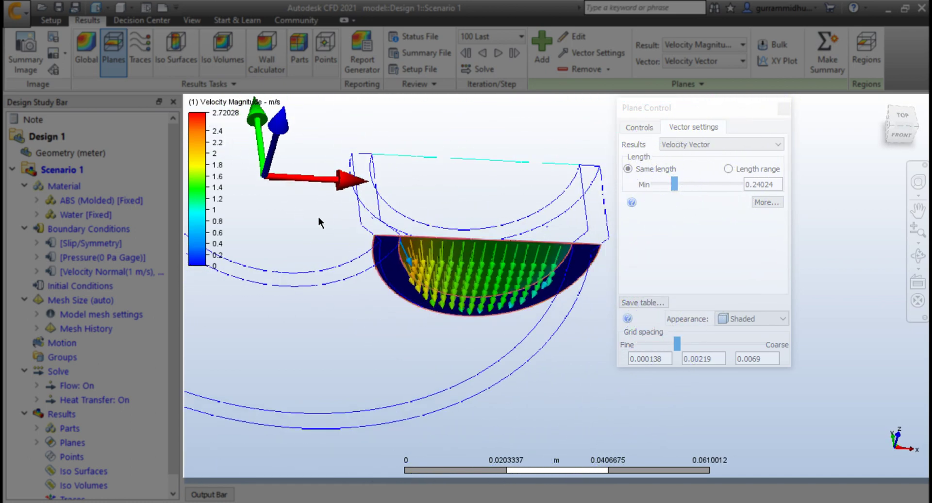
# Move the result plane up into the inlet socket and back down to its base, examining the velocity vectors closely.
pyautogui.keyDown('shift'); pyautogui.moveTo(357, 278); pyautogui.dragTo(334, 300, button='middle'); pyautogui.keyUp('shift')
pyautogui.moveTo(338, 299); pyautogui.dragTo(338, 249)
pyautogui.moveTo(459, 268)
pyautogui.keyDown('shift'); pyautogui.mouseDown(button='middle')
pyautogui.moveTo(453, 252)
pyautogui.moveTo(478, 253)
pyautogui.moveTo(445, 246)
pyautogui.moveTo(457, 265)
pyautogui.mouseUp(button='middle'); pyautogui.keyUp('shift')
pyautogui.moveTo(336, 231); pyautogui.dragTo(343, 284)
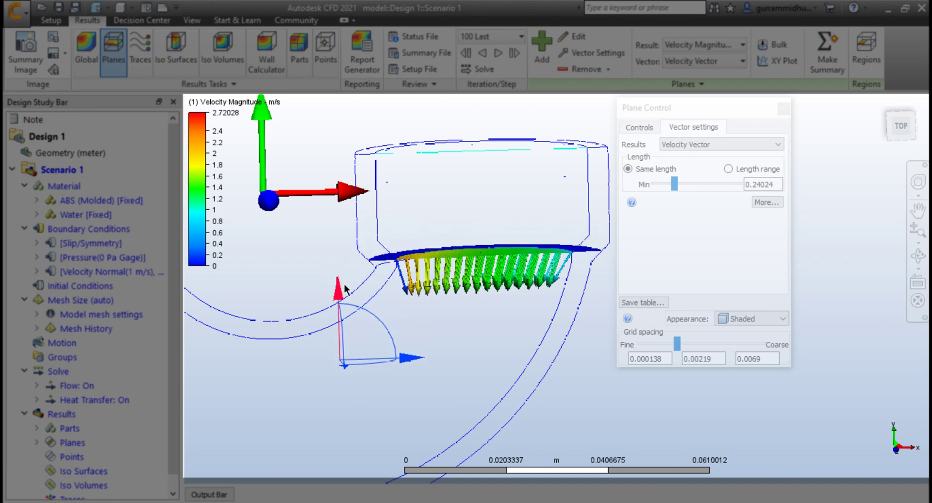
pyautogui.keyDown('shift'); pyautogui.moveTo(429, 311); pyautogui.dragTo(379, 262, button='middle'); pyautogui.keyUp('shift')
pyautogui.scroll(5, 411, 252)
pyautogui.scroll(-9, 430, 235)
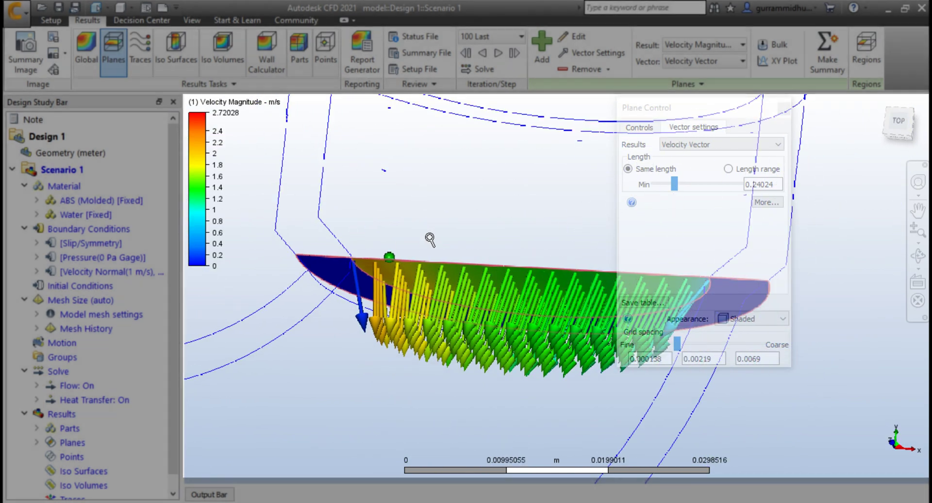
pyautogui.moveTo(439, 216); pyautogui.dragTo(516, 282, button='middle')
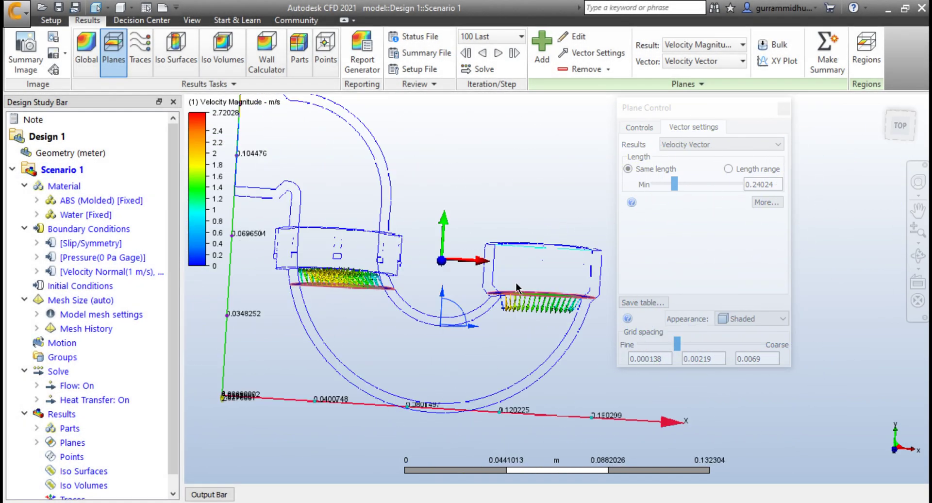
# Close the plane settings and remove the result plane.
pyautogui.click(784, 108)
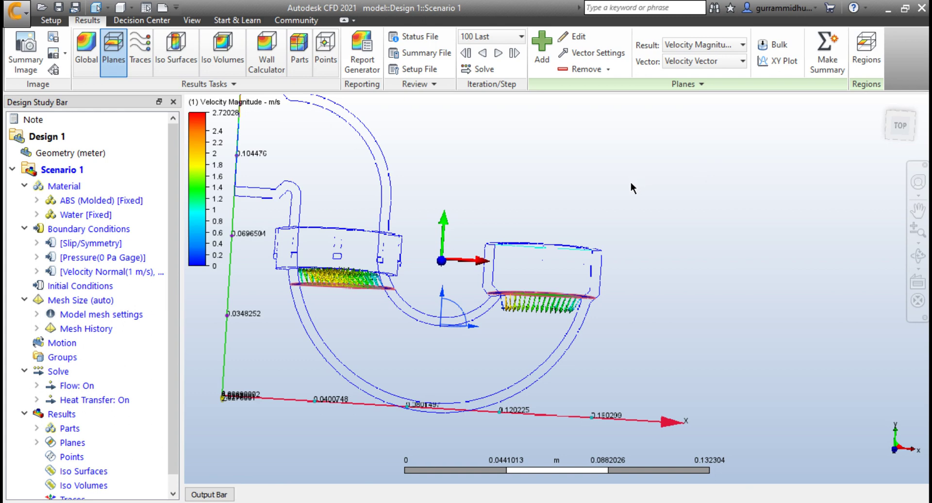
pyautogui.click(581, 69)
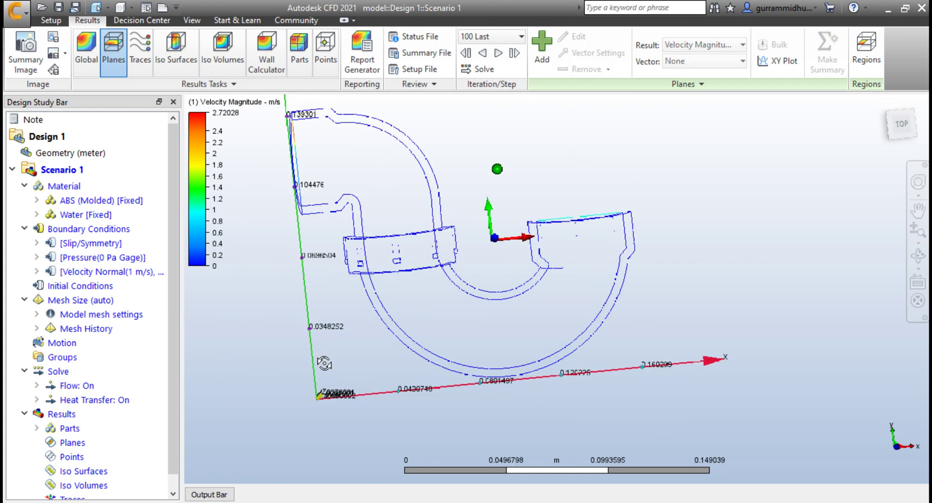
pyautogui.keyDown('shift'); pyautogui.moveTo(325, 363); pyautogui.dragTo(314, 356, button='middle'); pyautogui.keyUp('shift')
pyautogui.moveTo(315, 355); pyautogui.dragTo(297, 374, button='middle')
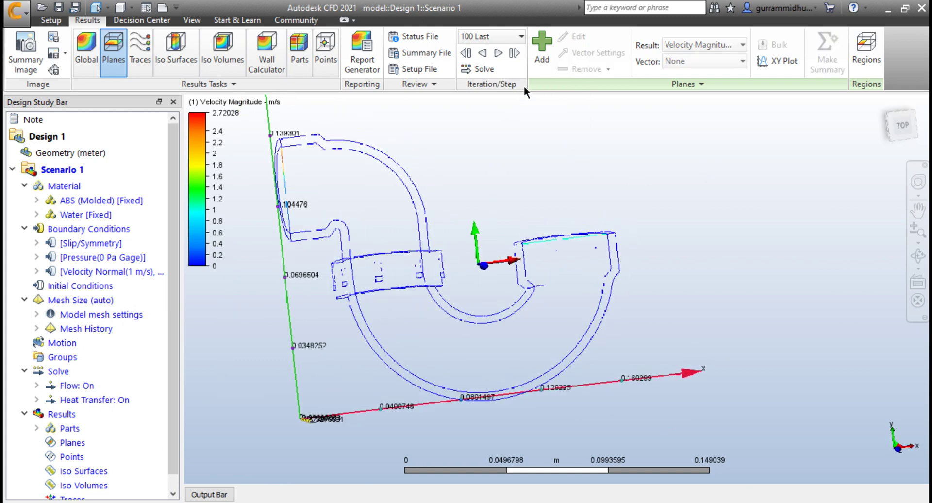
# Add a new result plane through the lower bend and view the velocity contour on it.
pyautogui.click(547, 43)
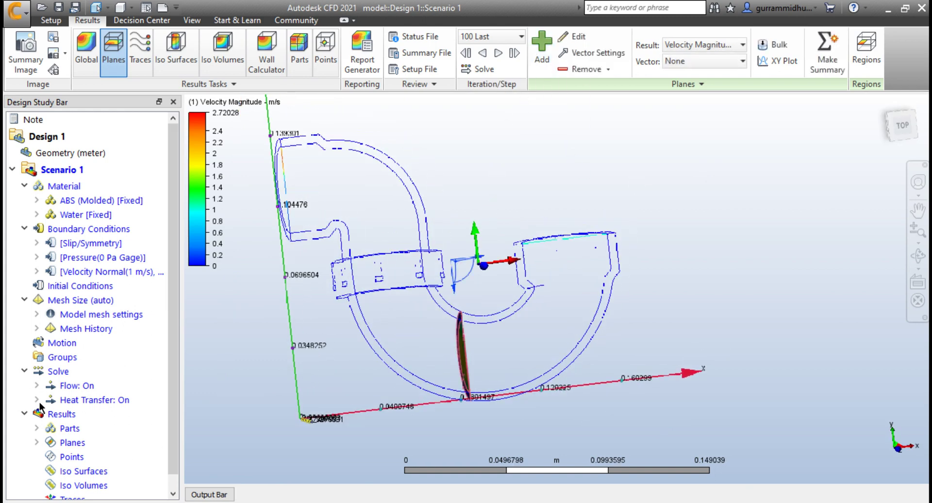
pyautogui.click(35, 441)
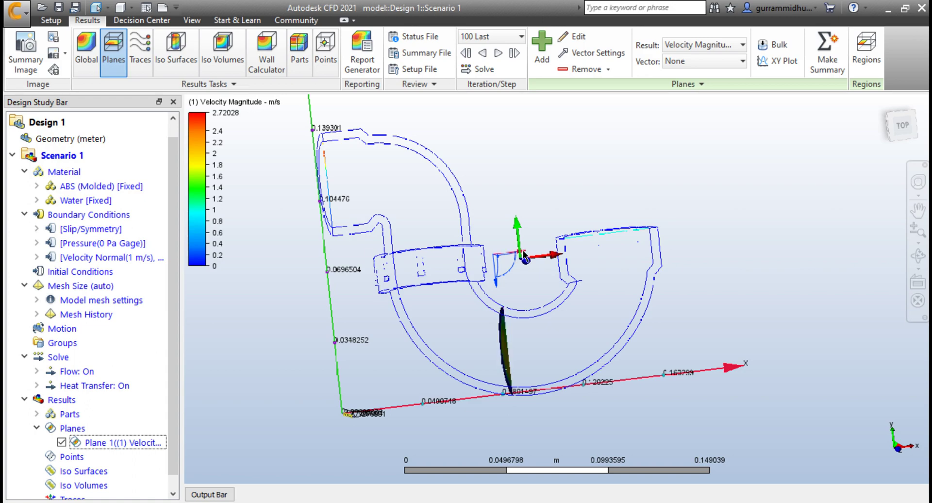
pyautogui.keyDown('shift'); pyautogui.moveTo(539, 336); pyautogui.dragTo(576, 330, button='middle'); pyautogui.keyUp('shift')
pyautogui.scroll(3, 510, 341)
pyautogui.moveTo(512, 343); pyautogui.dragTo(493, 328, button='middle')
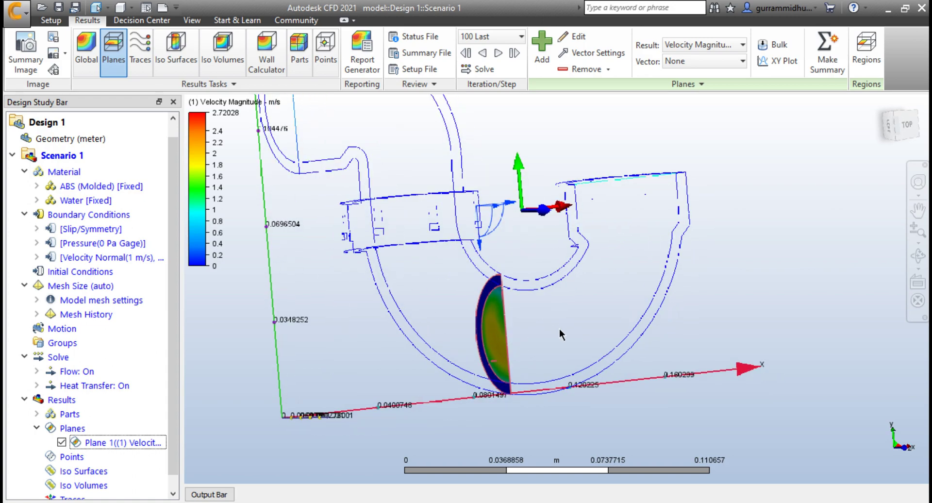
pyautogui.keyDown('shift'); pyautogui.moveTo(561, 330); pyautogui.dragTo(513, 330, button='middle'); pyautogui.keyUp('shift')
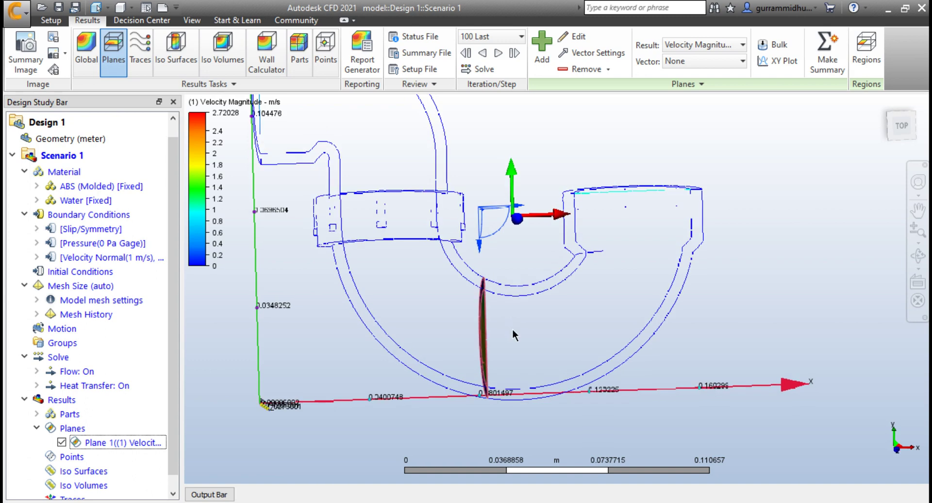
# Calculate the bulk results for mass flow and velocities on the new plane, and close the results.
pyautogui.click(781, 48)
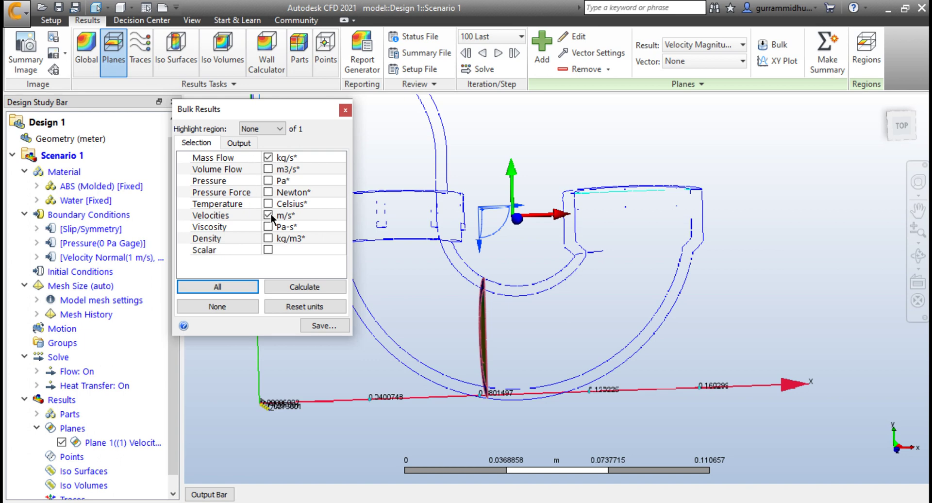
pyautogui.click(301, 287)
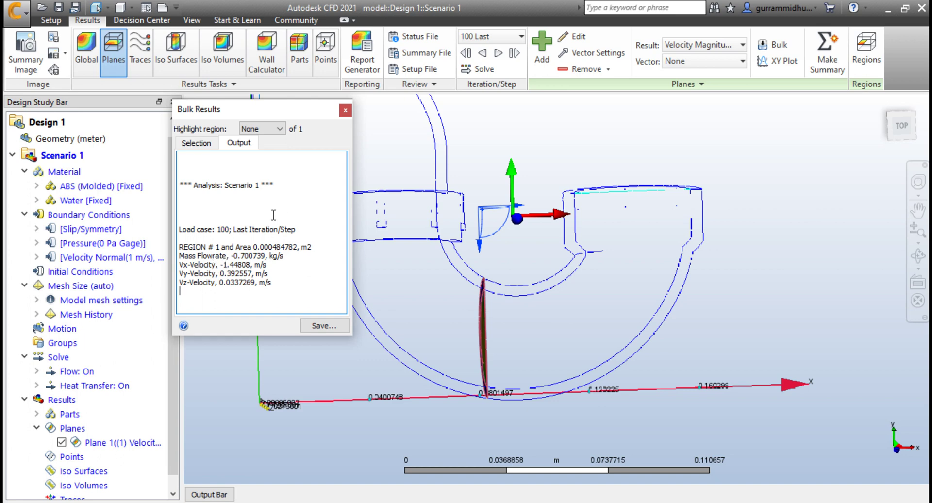
pyautogui.click(345, 111)
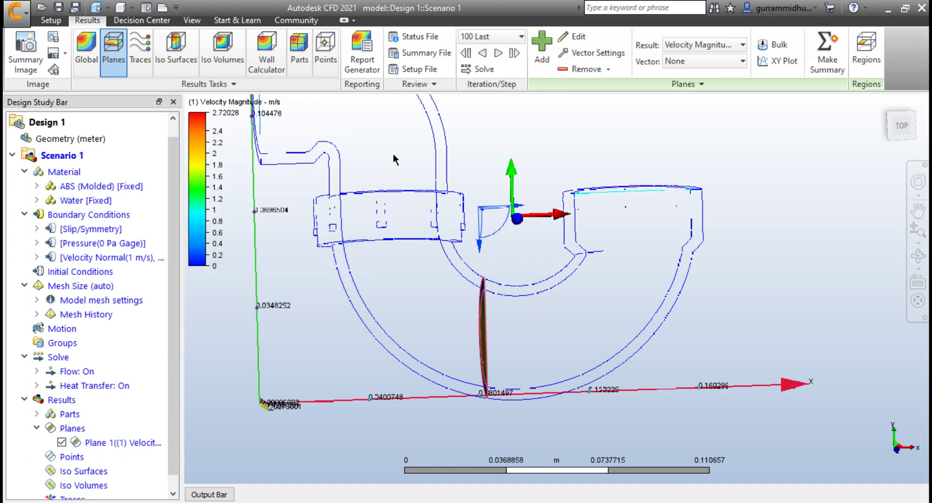
# Switch to the Traces results task and hide the result plane in the lower bend.
pyautogui.click(145, 45)
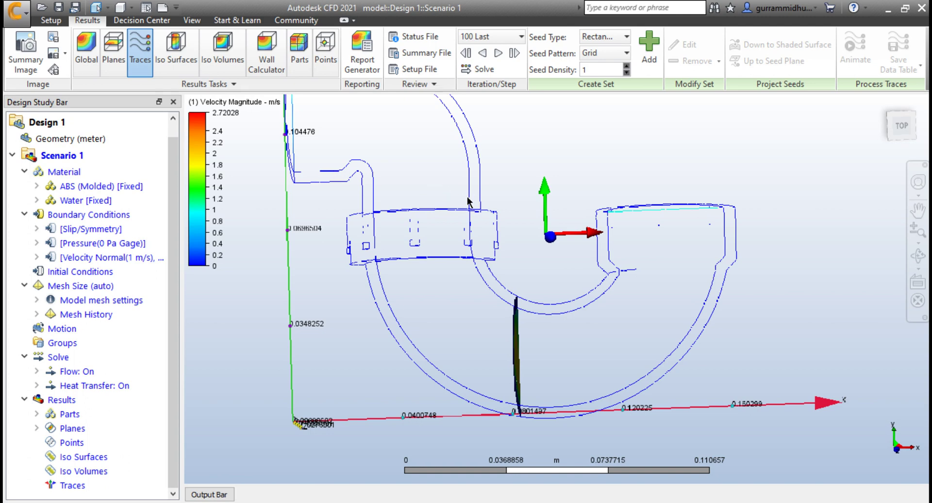
pyautogui.scroll(-1, 467, 196)
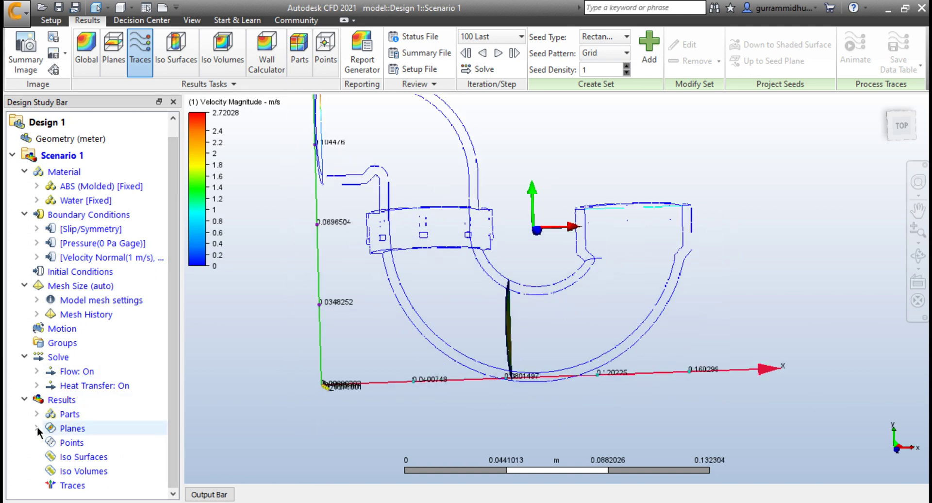
pyautogui.moveTo(417, 272); pyautogui.dragTo(435, 319, button='middle')
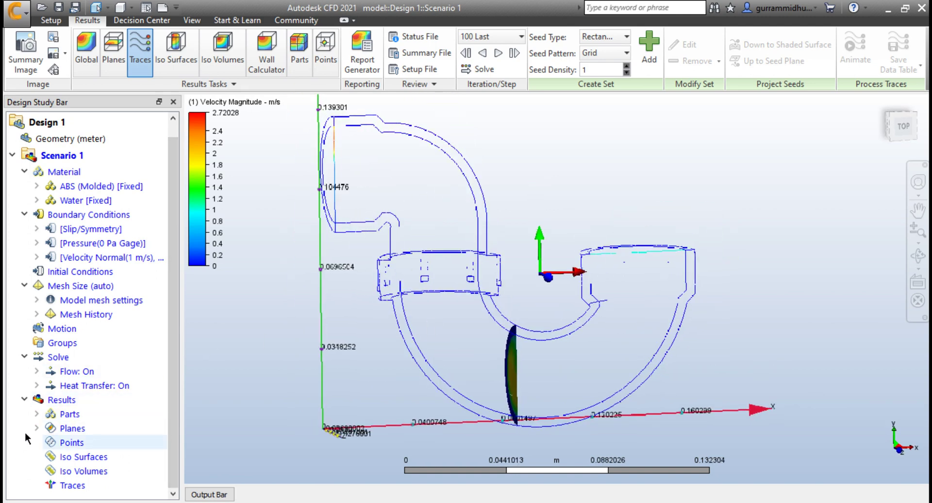
pyautogui.click(37, 427)
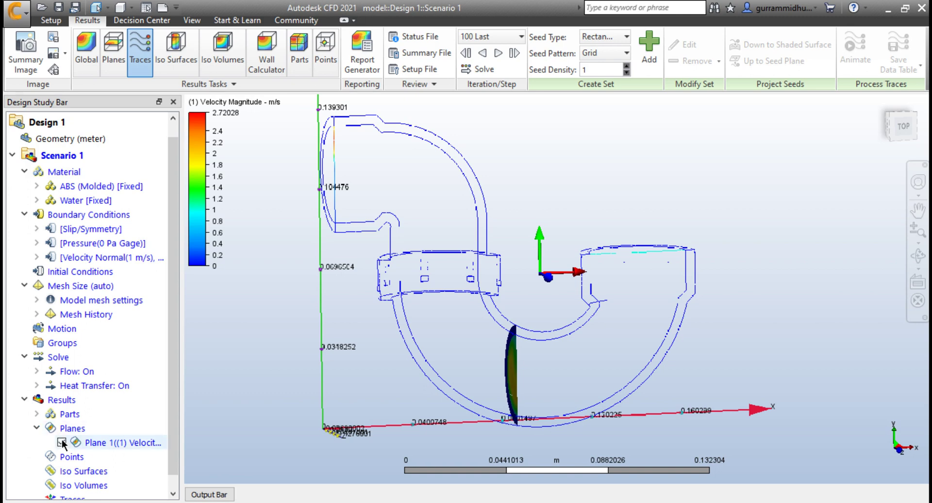
pyautogui.click(61, 441)
pyautogui.scroll(-1, 415, 292)
pyautogui.click(148, 61)
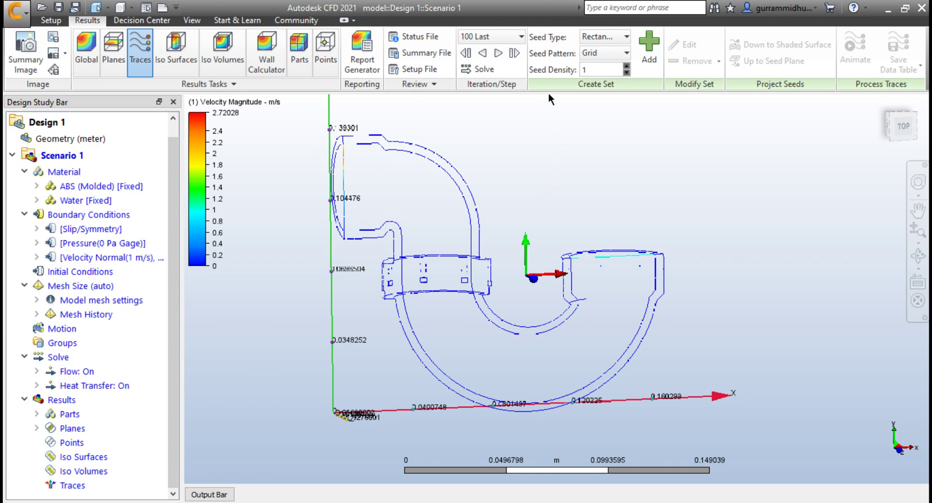
# Configure the trace seeds as Circular with a Grid pattern and a seed density of 2.
pyautogui.click(605, 36)
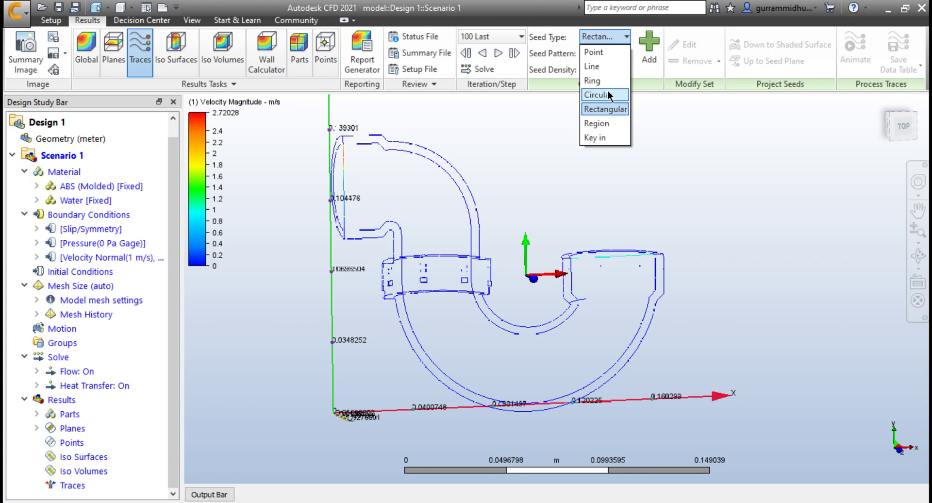
pyautogui.click(597, 95)
pyautogui.keyDown('shift'); pyautogui.moveTo(586, 174); pyautogui.dragTo(569, 204, button='middle'); pyautogui.keyUp('shift')
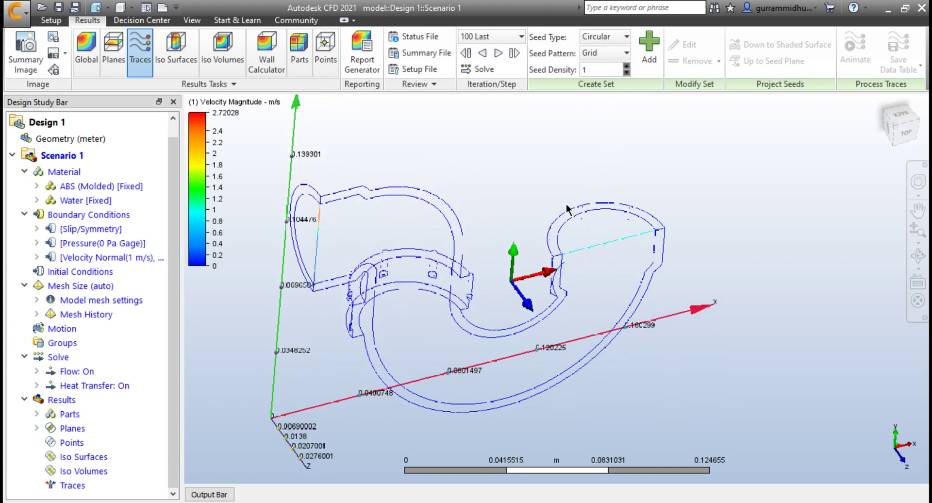
pyautogui.click(605, 52)
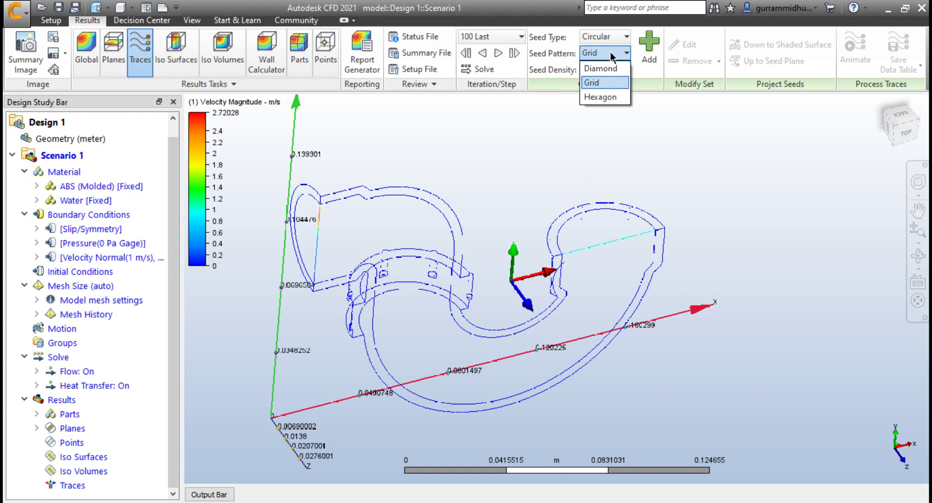
pyautogui.click(602, 83)
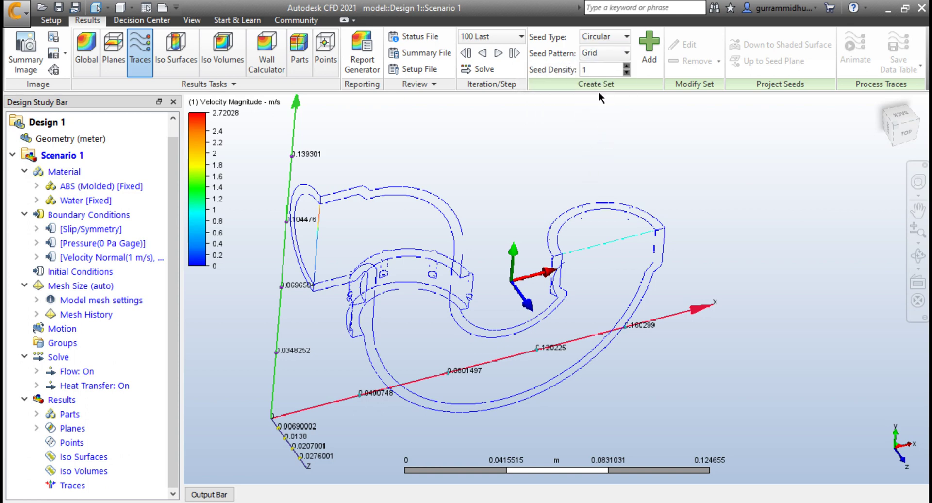
pyautogui.click(595, 70)
# Add a circular trace set centred on the inlet opening's straight edge, sized to cover the whole opening.
pyautogui.click(649, 44)
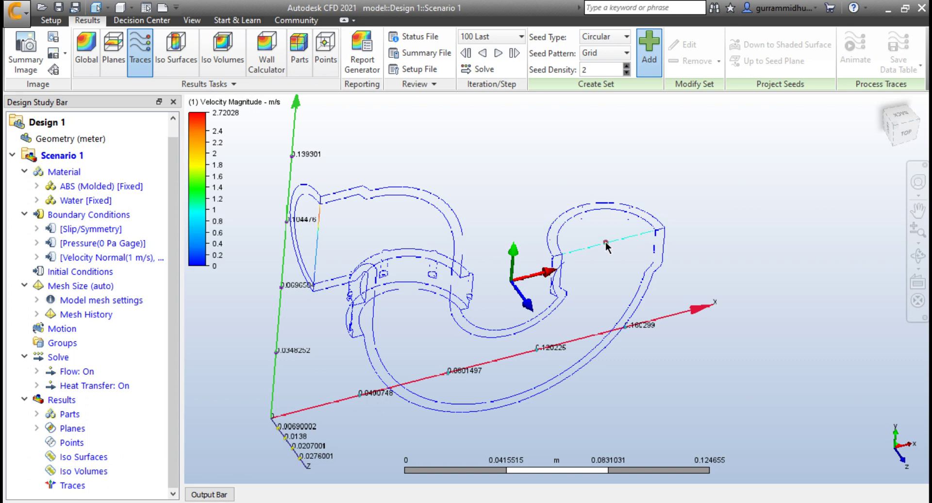
pyautogui.moveTo(605, 242); pyautogui.dragTo(642, 219)
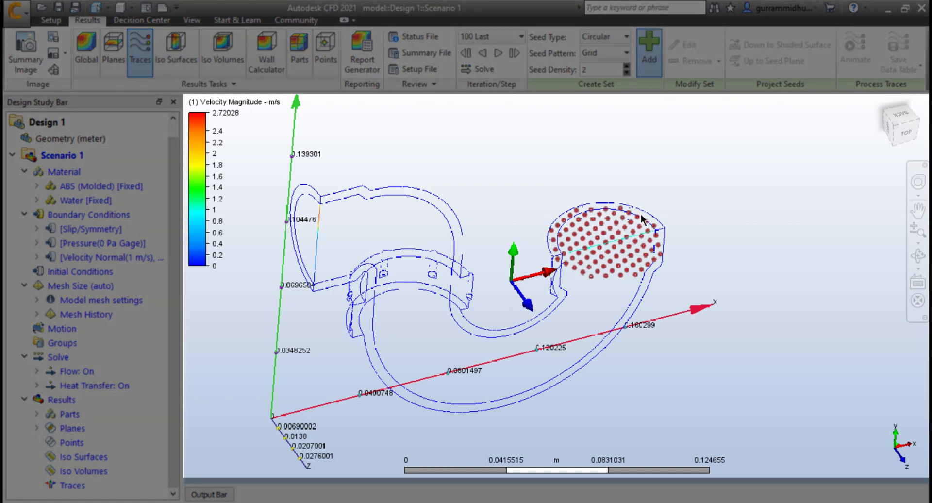
pyautogui.moveTo(640, 213); pyautogui.dragTo(641, 213)
pyautogui.moveTo(642, 213); pyautogui.dragTo(642, 212)
pyautogui.click(643, 211)
# Examine the velocity-coloured flow traces through the inlet, lower bend and outlet elbow from several angles.
pyautogui.moveTo(695, 367)
pyautogui.keyDown('shift'); pyautogui.mouseDown(button='middle')
pyautogui.moveTo(689, 332)
pyautogui.moveTo(649, 305)
pyautogui.moveTo(639, 320)
pyautogui.moveTo(524, 309)
pyautogui.moveTo(534, 291)
pyautogui.moveTo(543, 332)
pyautogui.moveTo(528, 297)
pyautogui.moveTo(550, 293)
pyautogui.mouseUp(button='middle'); pyautogui.keyUp('shift')
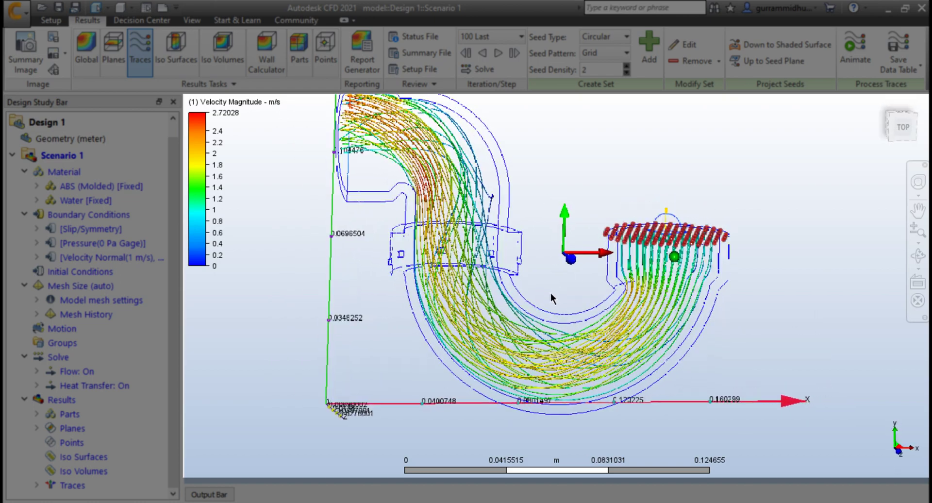
pyautogui.scroll(5, 611, 291)
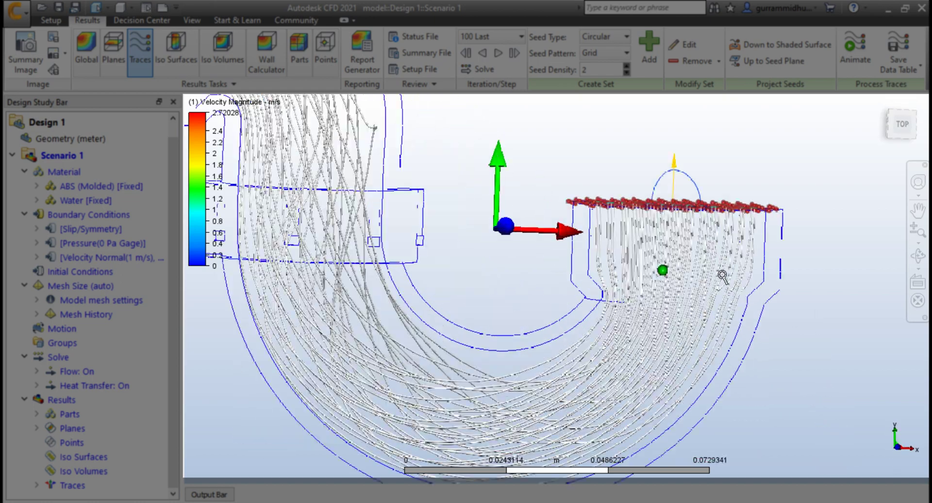
pyautogui.keyDown('shift'); pyautogui.moveTo(662, 321); pyautogui.dragTo(689, 360, button='middle'); pyautogui.keyUp('shift')
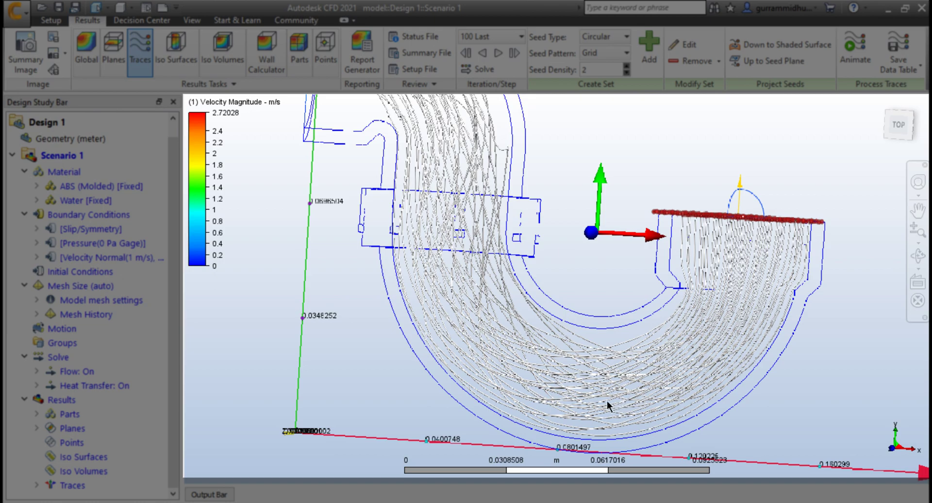
pyautogui.keyDown('shift'); pyautogui.moveTo(509, 347); pyautogui.dragTo(609, 255, button='middle'); pyautogui.keyUp('shift')
pyautogui.keyDown('shift'); pyautogui.moveTo(575, 227); pyautogui.dragTo(551, 200, button='middle'); pyautogui.keyUp('shift')
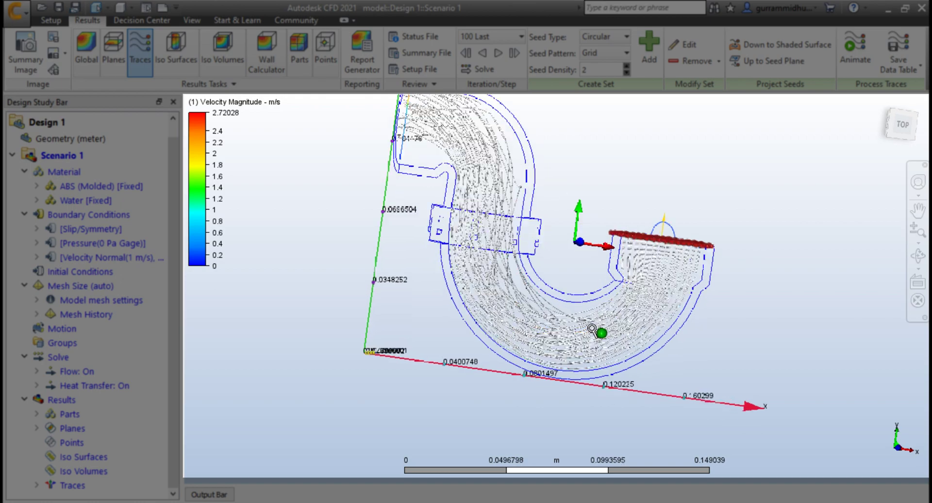
pyautogui.scroll(3, 533, 286)
pyautogui.moveTo(534, 286); pyautogui.dragTo(555, 330, button='middle')
pyautogui.moveTo(536, 238); pyautogui.dragTo(554, 278, button='middle')
pyautogui.scroll(3, 509, 249)
pyautogui.scroll(-2, 626, 258)
pyautogui.moveTo(623, 243); pyautogui.dragTo(643, 251, button='middle')
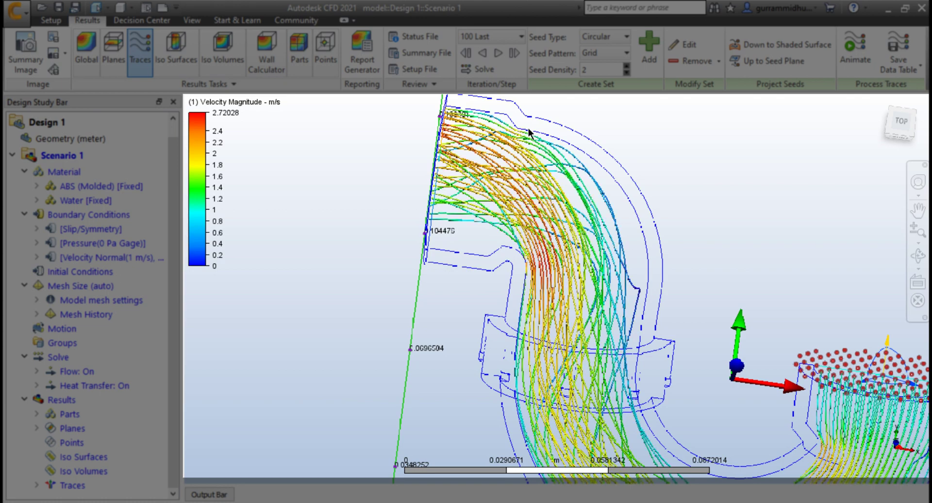
pyautogui.keyDown('shift'); pyautogui.moveTo(506, 160); pyautogui.dragTo(607, 216, button='middle'); pyautogui.keyUp('shift')
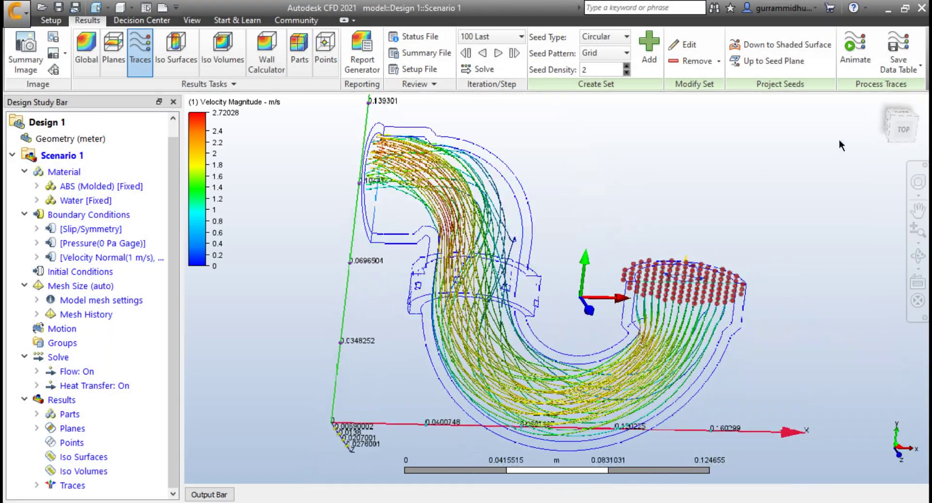
# Play the trace animation, with its controls moved clear of the model, and watch the flow through the trap.
pyautogui.click(850, 44)
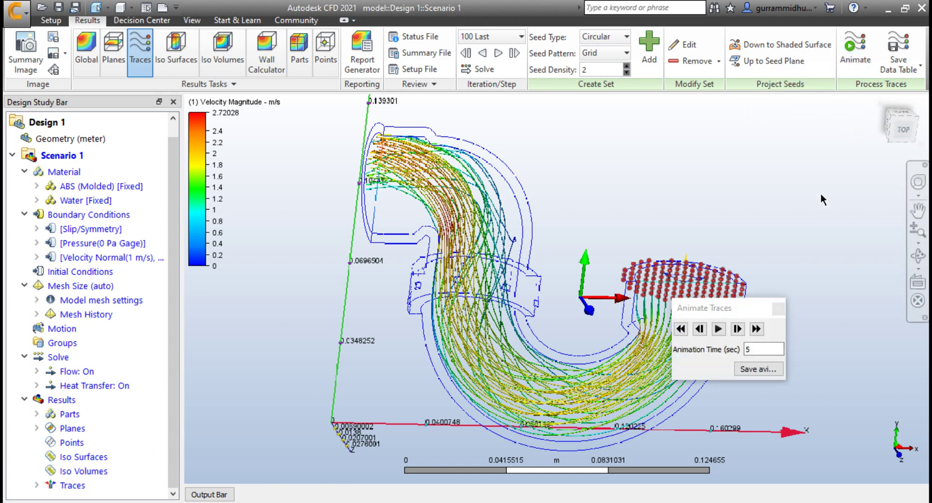
pyautogui.click(720, 329)
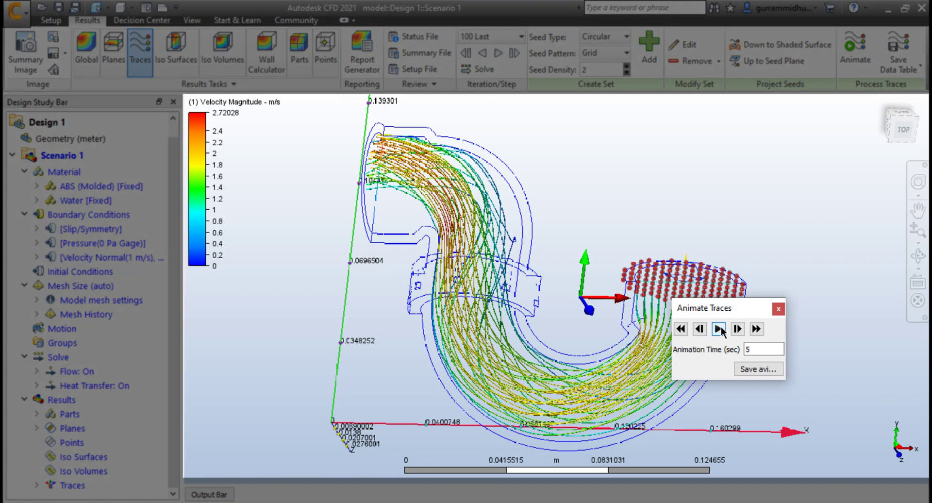
pyautogui.moveTo(724, 307)
pyautogui.mouseDown()
pyautogui.moveTo(730, 242)
pyautogui.moveTo(795, 141)
pyautogui.mouseUp()
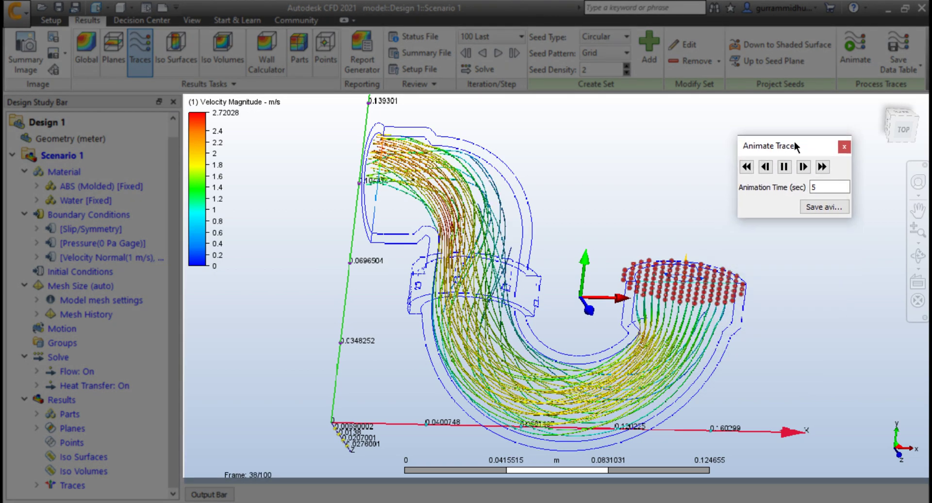
pyautogui.keyDown('shift'); pyautogui.moveTo(636, 158); pyautogui.dragTo(623, 204, button='middle'); pyautogui.keyUp('shift')
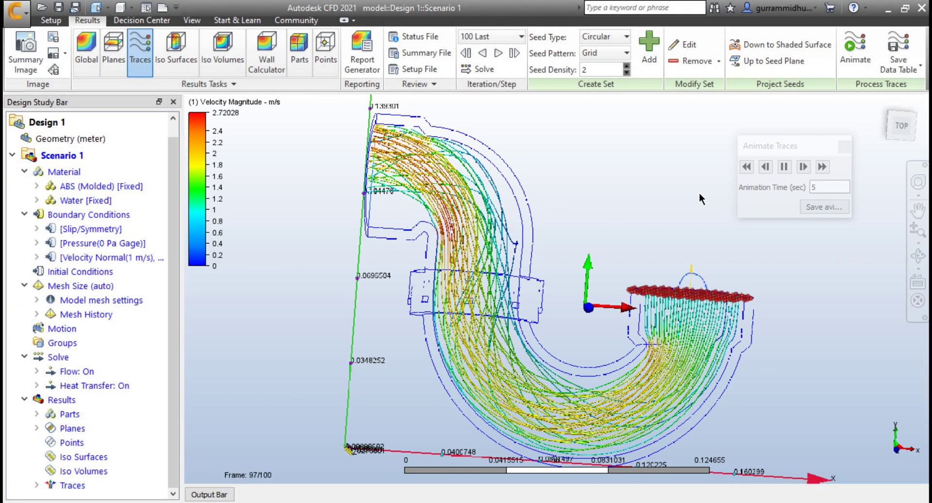
# Hide the trace set and add an iso surface of Velocity Magnitude.
pyautogui.click(37, 485)
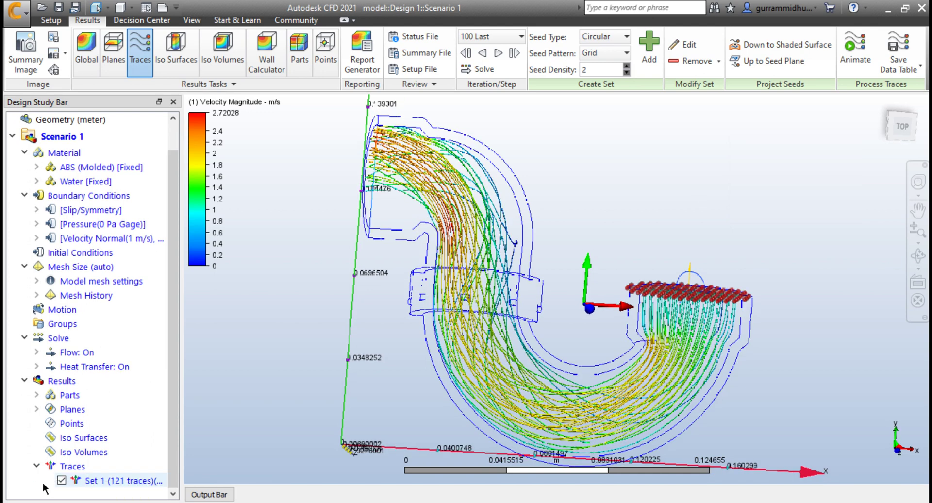
pyautogui.click(62, 481)
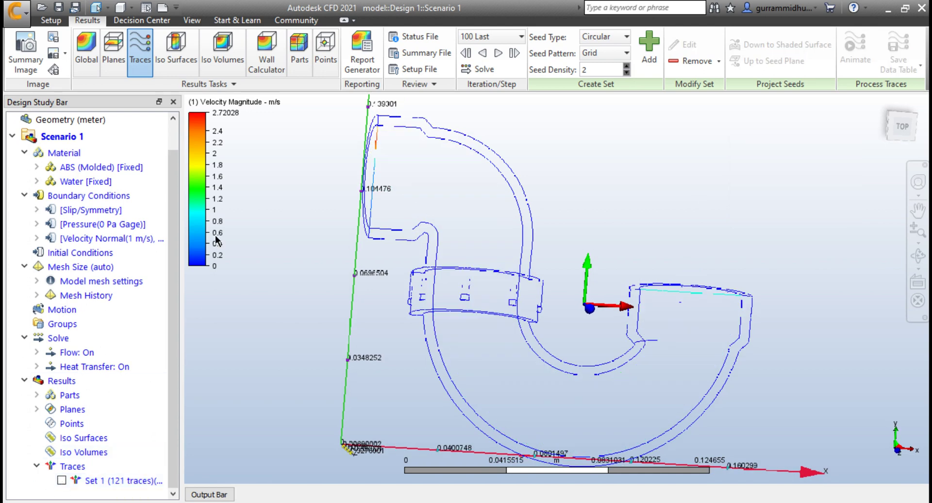
pyautogui.click(180, 47)
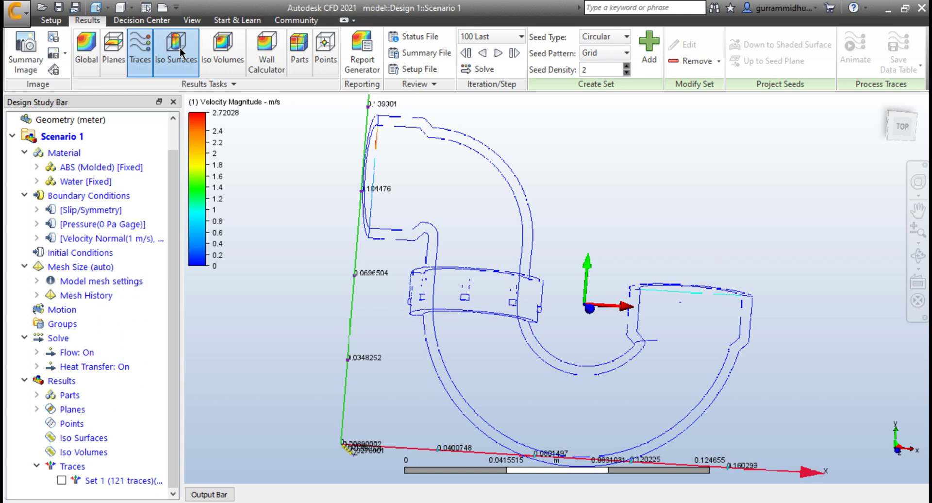
pyautogui.click(663, 40)
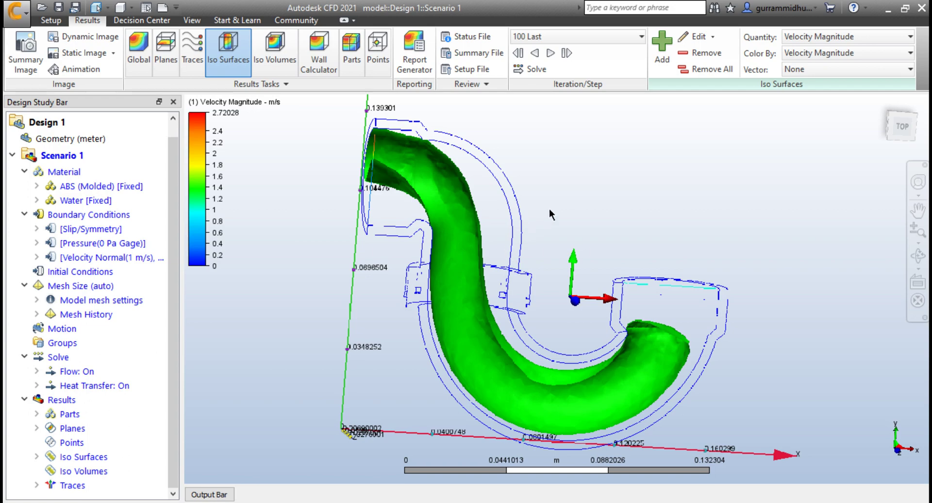
pyautogui.moveTo(553, 214)
pyautogui.keyDown('shift'); pyautogui.mouseDown(button='middle')
pyautogui.moveTo(578, 214)
pyautogui.moveTo(569, 218)
pyautogui.mouseUp(button='middle'); pyautogui.keyUp('shift')
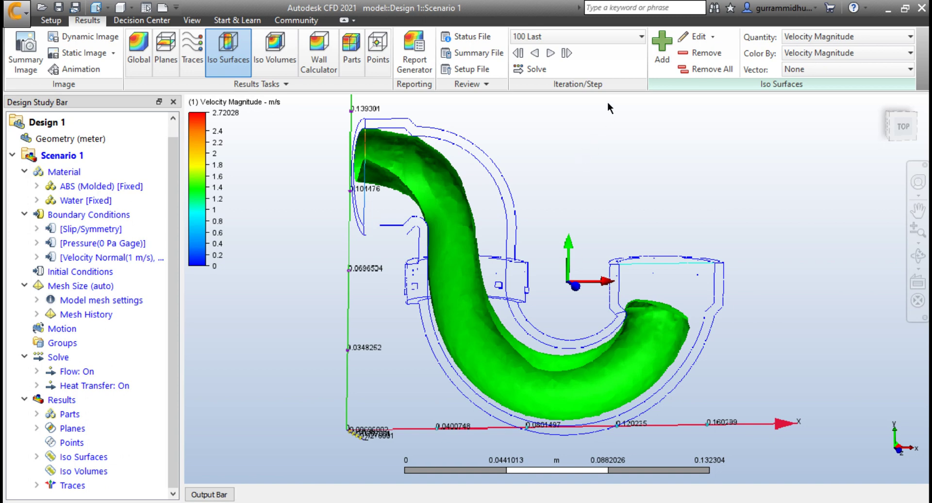
# Open the iso surface controls beside the model and raise the velocity magnitude value to 2.122.
pyautogui.click(682, 37)
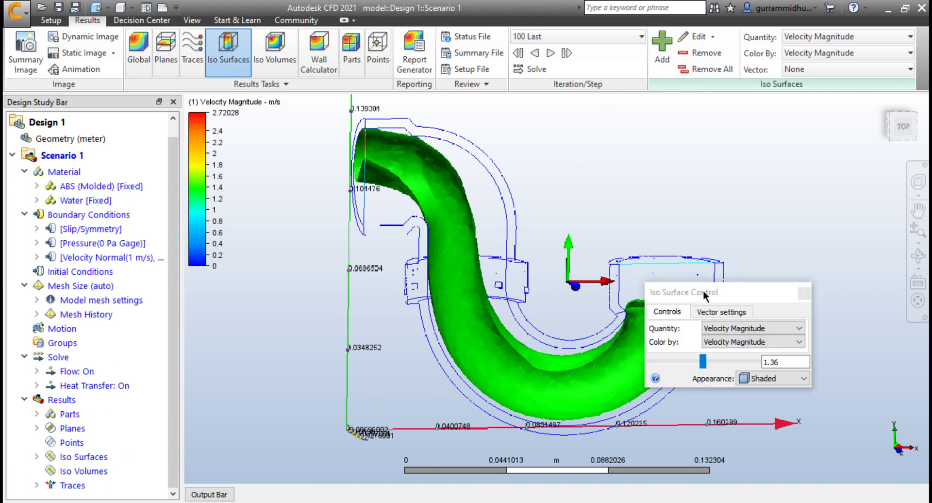
pyautogui.moveTo(724, 288); pyautogui.dragTo(767, 129)
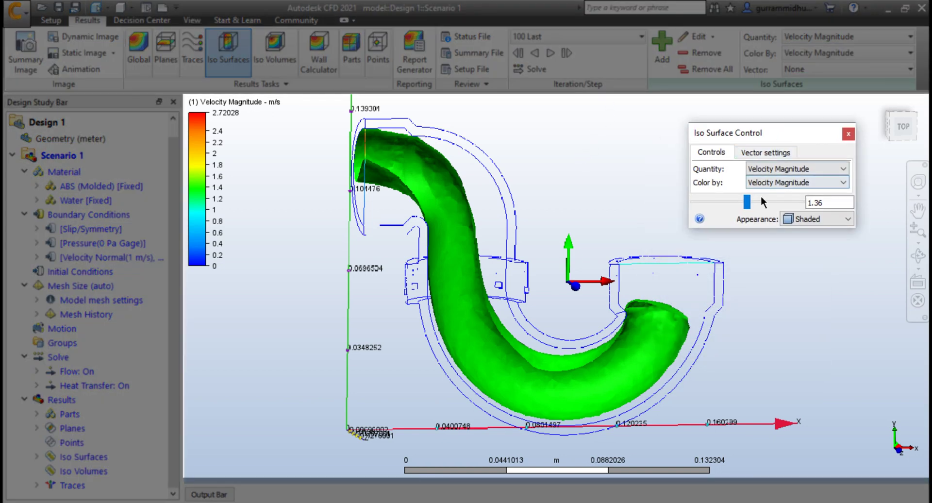
pyautogui.moveTo(746, 199); pyautogui.dragTo(749, 198)
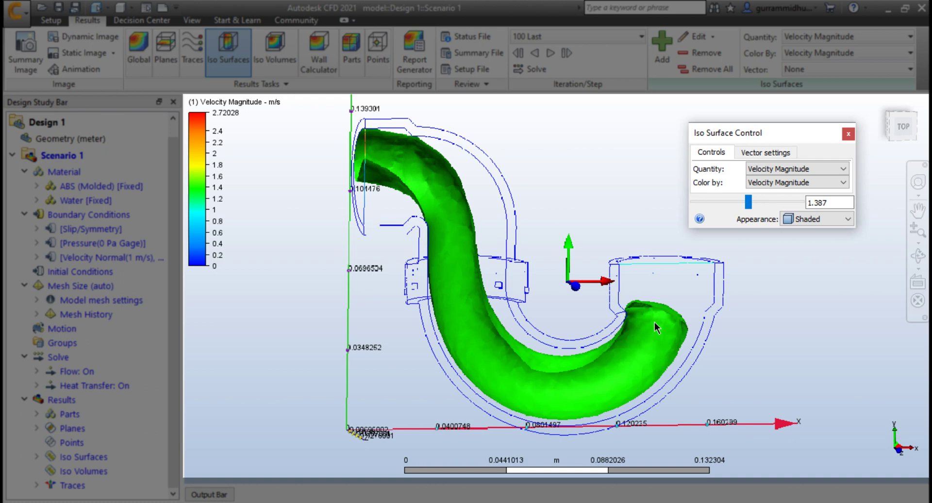
pyautogui.doubleClick(815, 203)
pyautogui.click(747, 205)
pyautogui.moveTo(749, 200); pyautogui.dragTo(762, 203)
pyautogui.moveTo(762, 201)
pyautogui.mouseDown()
pyautogui.moveTo(789, 203)
pyautogui.moveTo(778, 203)
pyautogui.mouseUp()
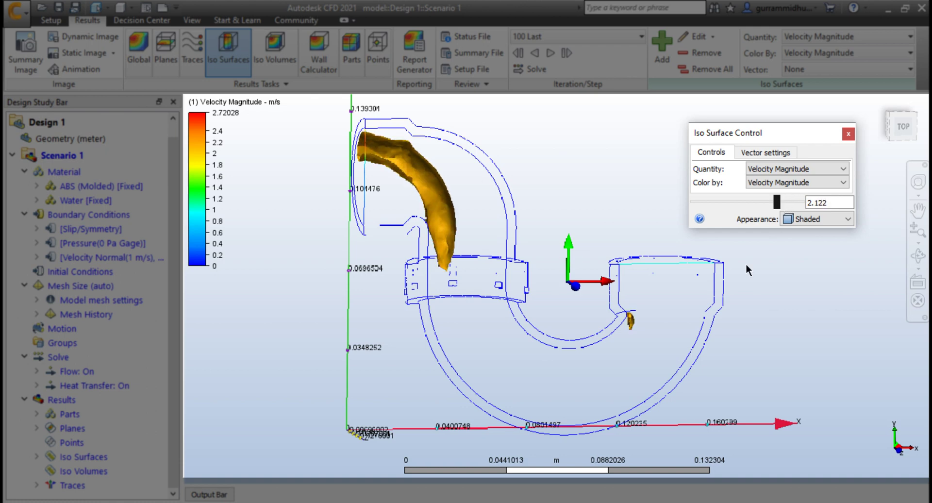
# Inspect the iso surface regions near the inlet socket and outlet elbow, and lower the velocity magnitude value to 1.714.
pyautogui.scroll(3, 655, 331)
pyautogui.scroll(2, 625, 320)
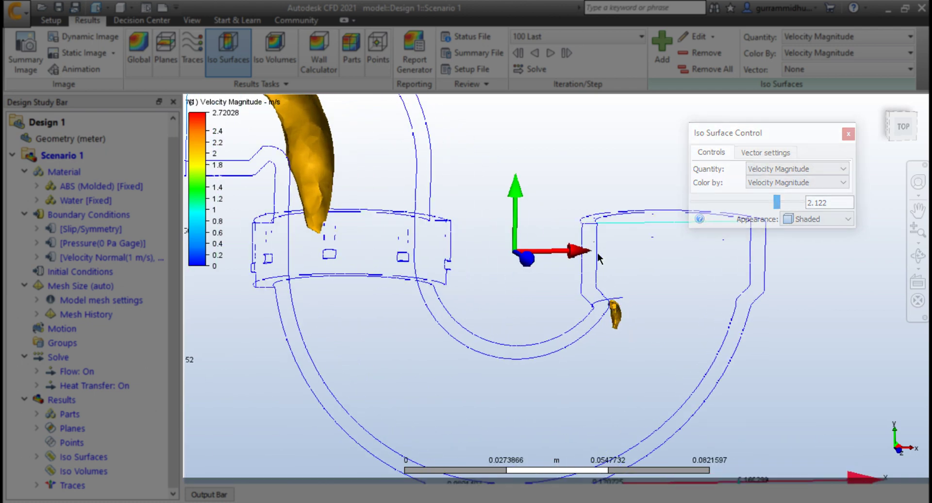
pyautogui.scroll(-3, 674, 299)
pyautogui.moveTo(680, 299); pyautogui.dragTo(683, 301, button='middle')
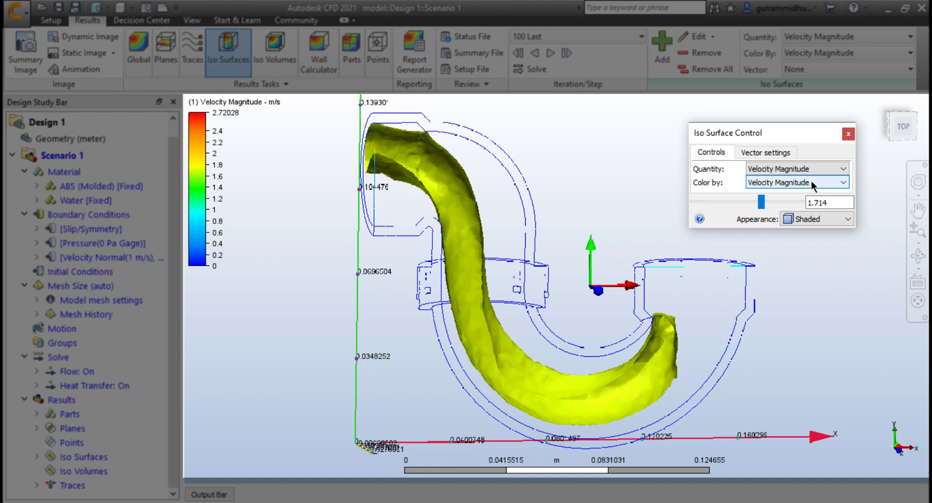
# Color the velocity magnitude iso surface by Temperature.
pyautogui.click(812, 181)
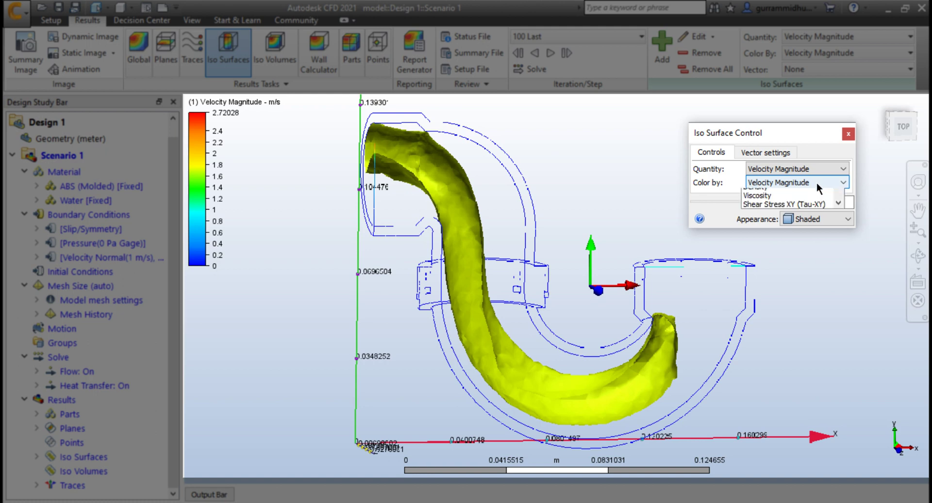
pyautogui.click(809, 184)
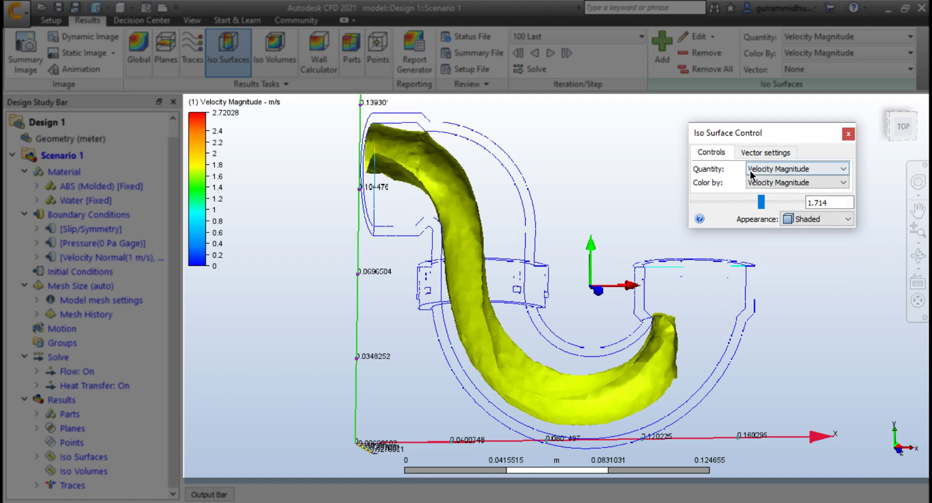
pyautogui.click(838, 181)
pyautogui.click(773, 234)
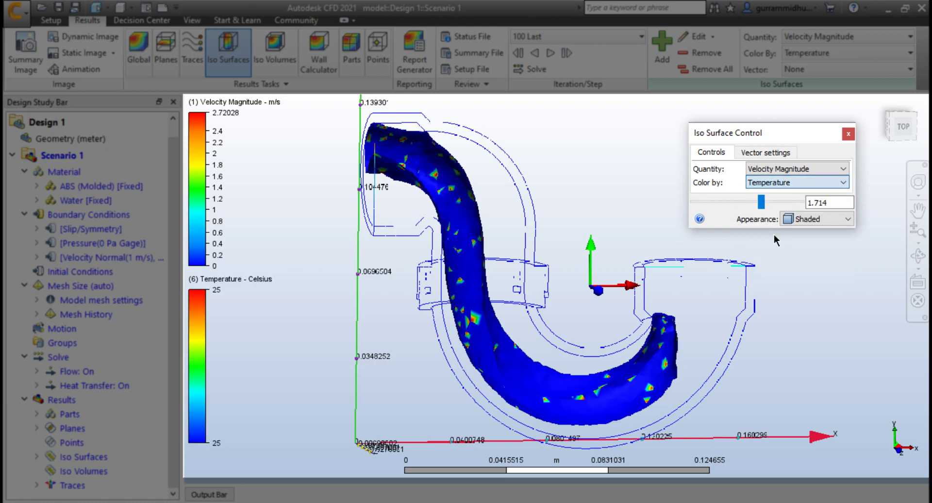
# Close the iso surface controls and switch to the Iso Volumes results task.
pyautogui.keyDown('shift'); pyautogui.moveTo(537, 190); pyautogui.dragTo(543, 266, button='middle'); pyautogui.keyUp('shift')
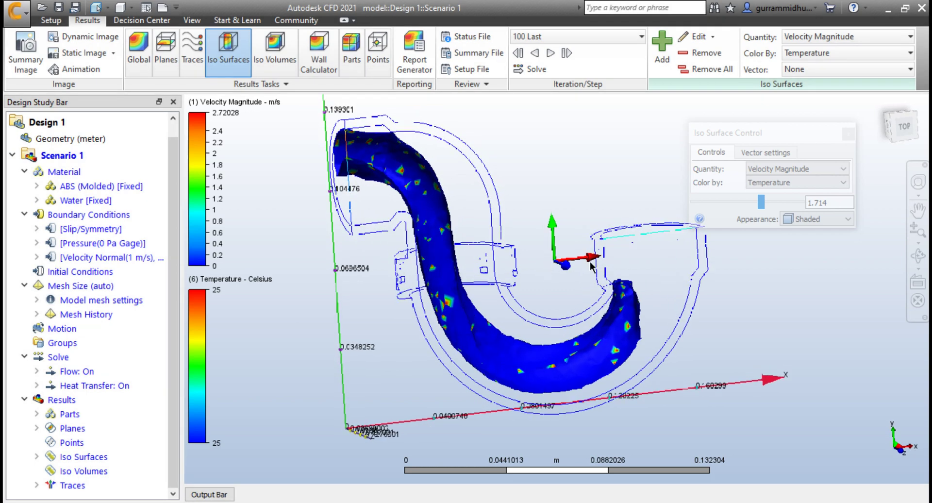
pyautogui.click(845, 135)
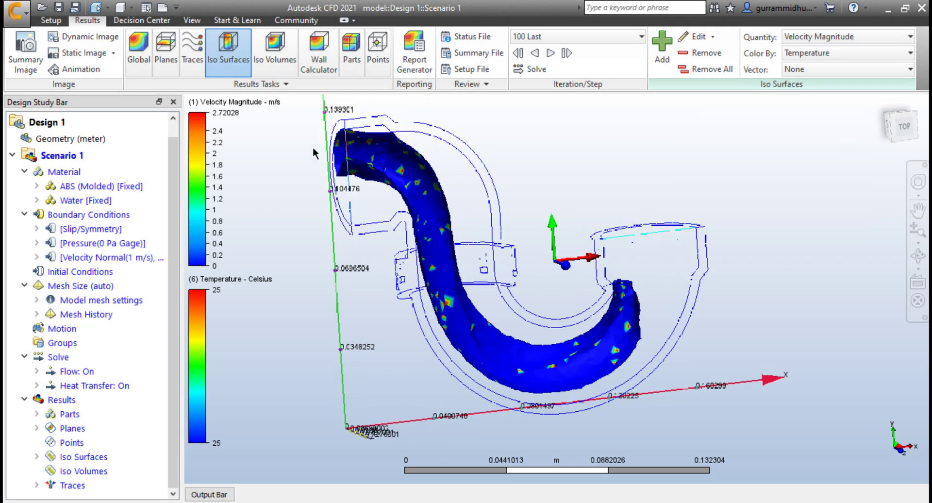
pyautogui.click(278, 46)
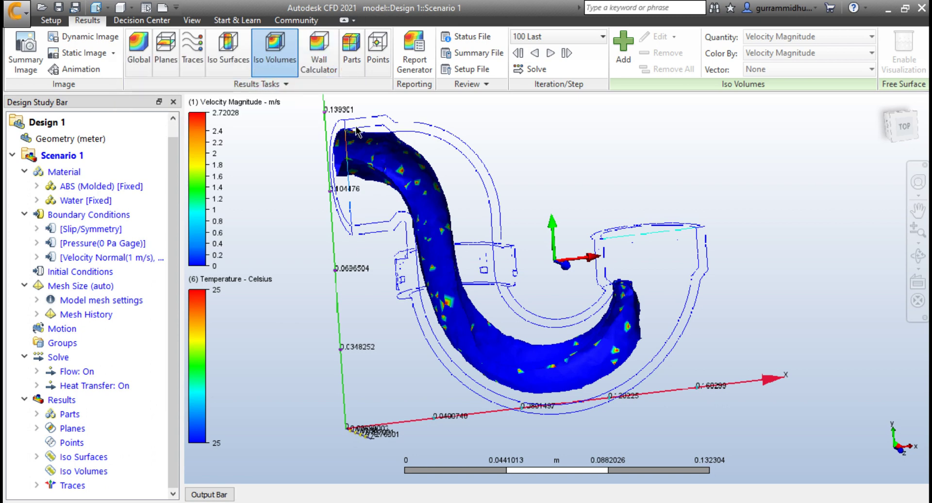
pyautogui.moveTo(378, 157); pyautogui.dragTo(398, 159, button='middle')
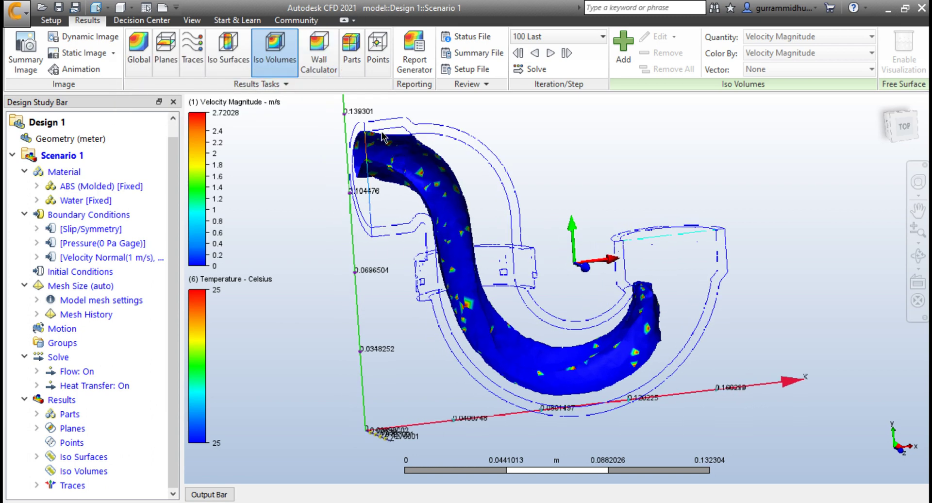
# Start the Wall Calculator, move its dialog clear of the model, and select the half-round opening face at the trap's upper end.
pyautogui.click(320, 48)
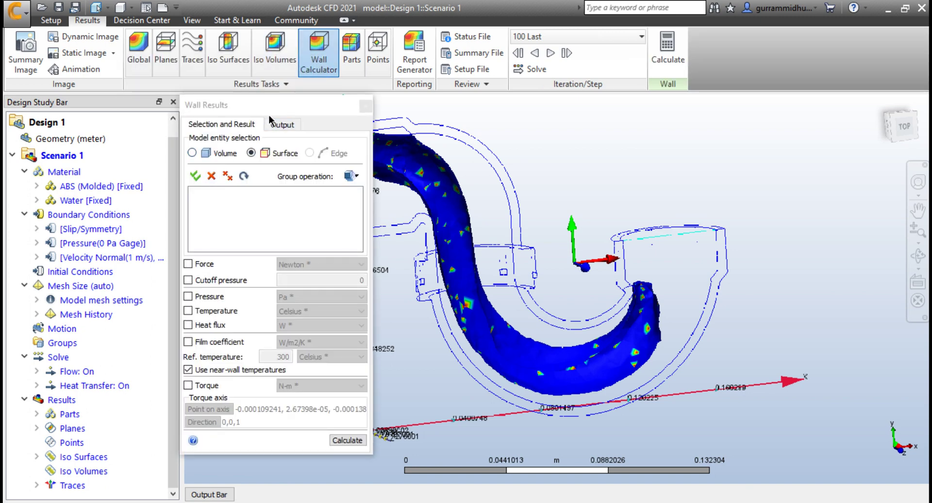
pyautogui.moveTo(288, 103); pyautogui.dragTo(203, 97)
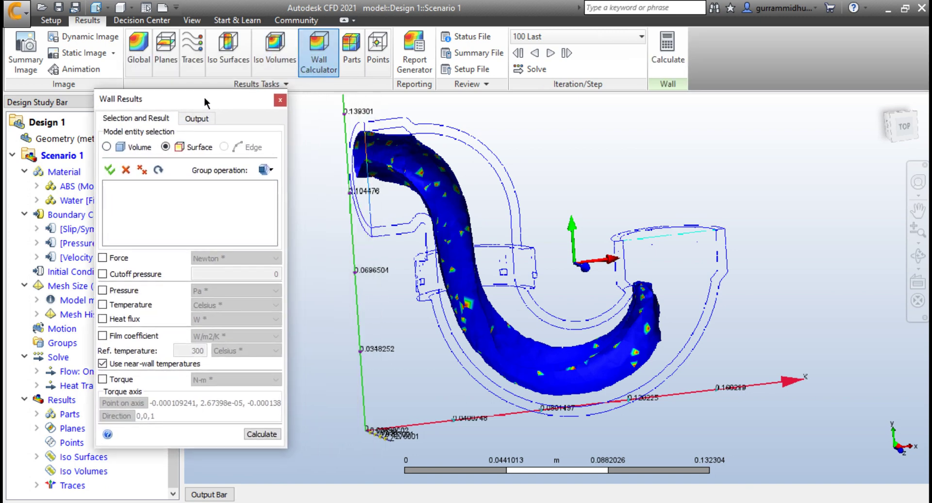
pyautogui.moveTo(457, 186)
pyautogui.mouseDown(button='middle')
pyautogui.moveTo(543, 194)
pyautogui.moveTo(570, 222)
pyautogui.mouseUp(button='middle')
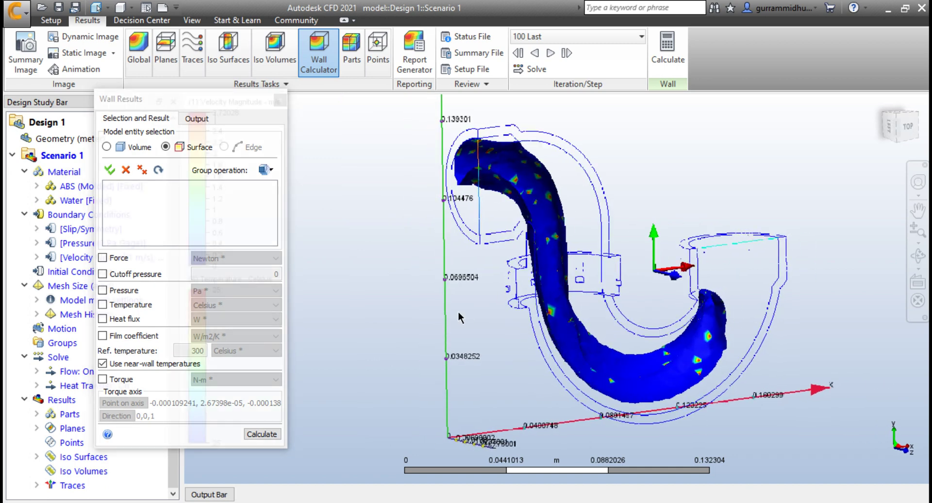
pyautogui.click(470, 196)
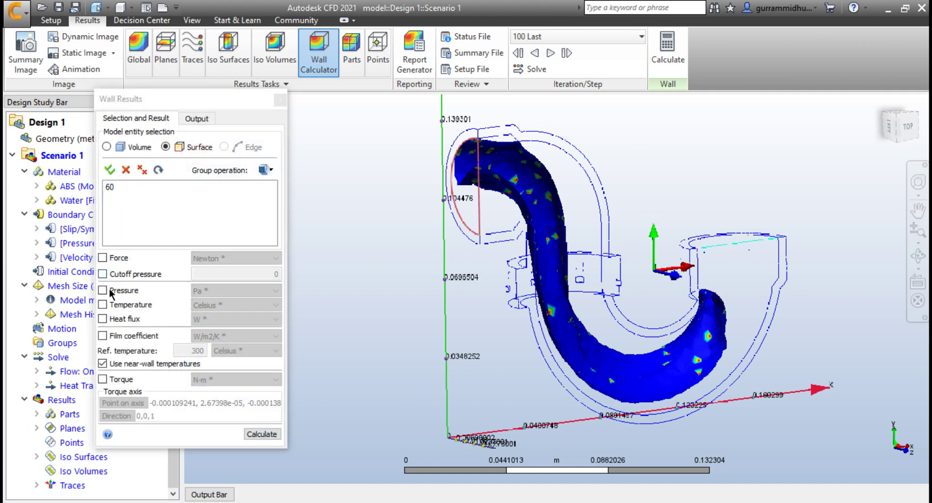
# Calculate the temperature in Celsius and pressure in Pa on the selected face, review the output, and close the wall results.
pyautogui.click(102, 305)
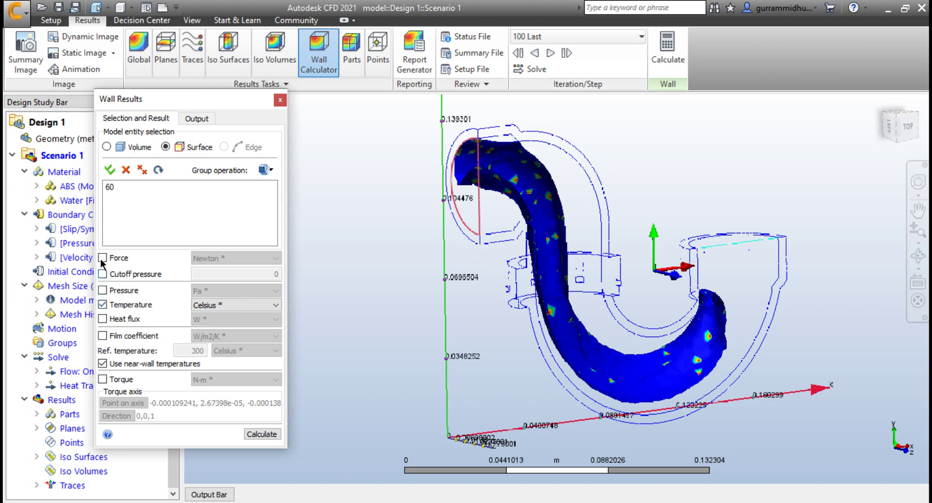
pyautogui.click(103, 290)
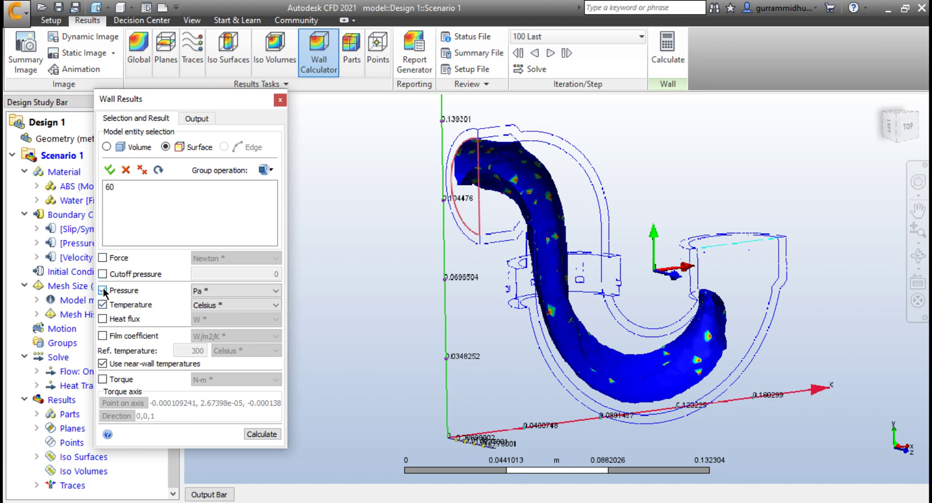
pyautogui.click(264, 433)
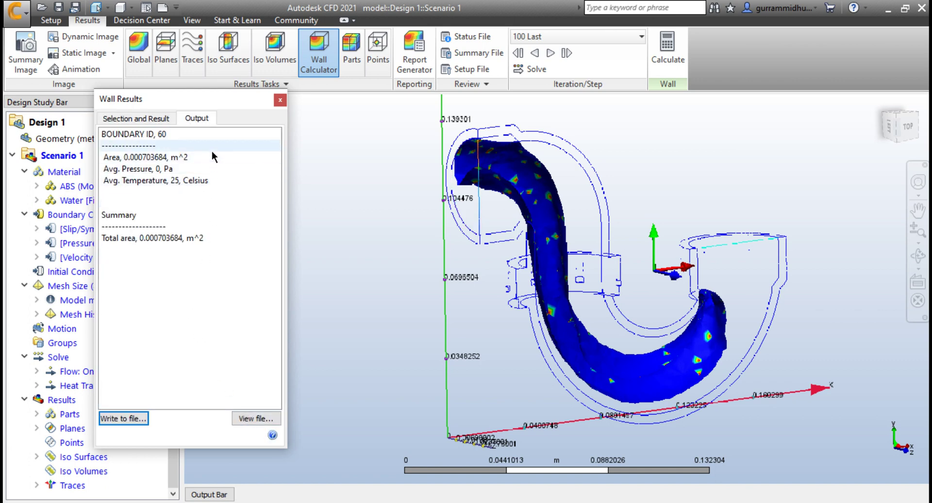
pyautogui.click(155, 119)
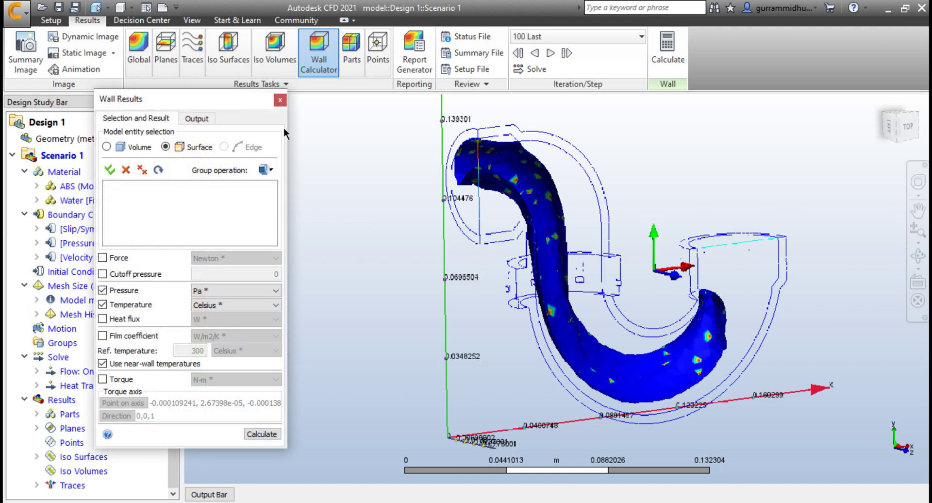
pyautogui.click(280, 100)
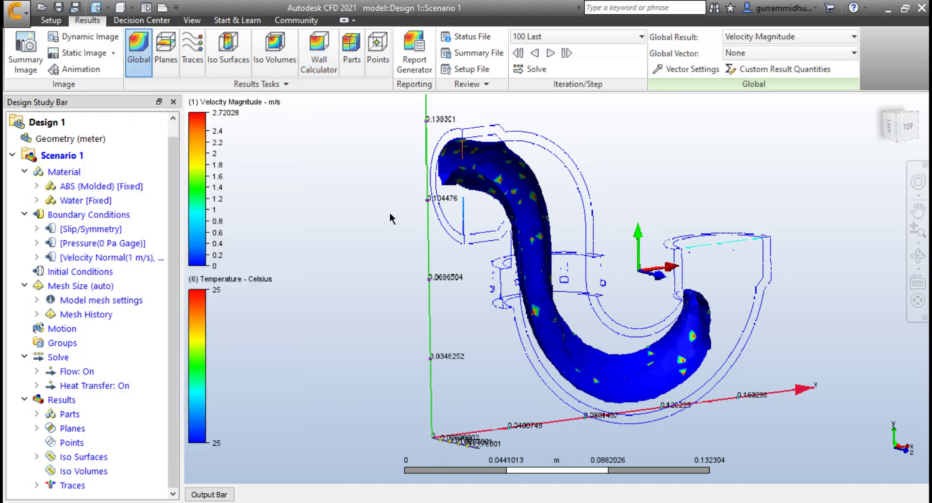